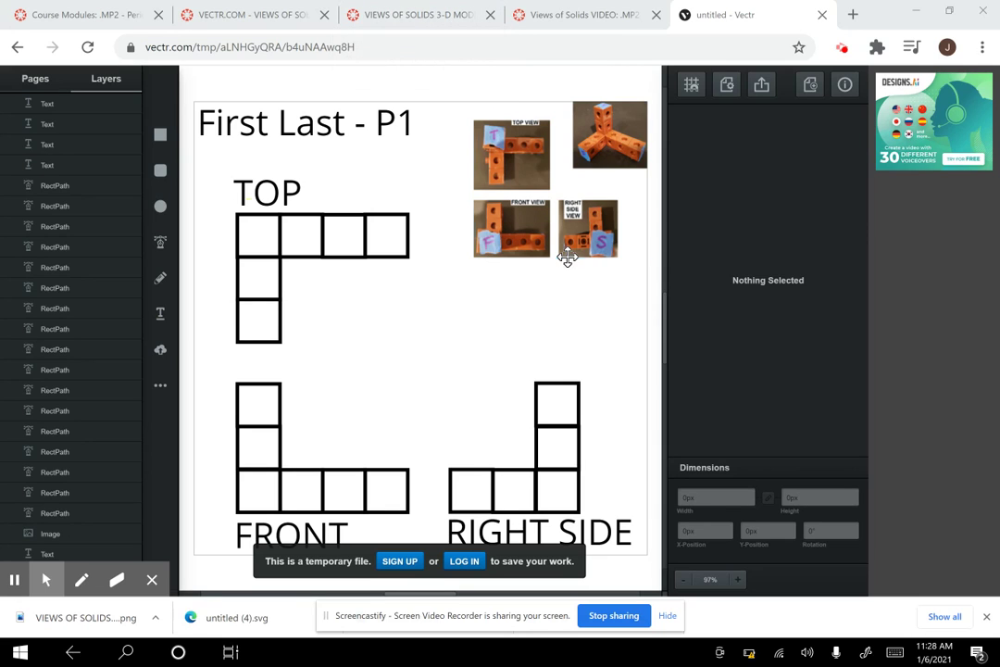
Delete the top view and the right side view, including their labels, from the finished Vectr drawing.
{"action": "left_click", "coordinate": [260, 23]}
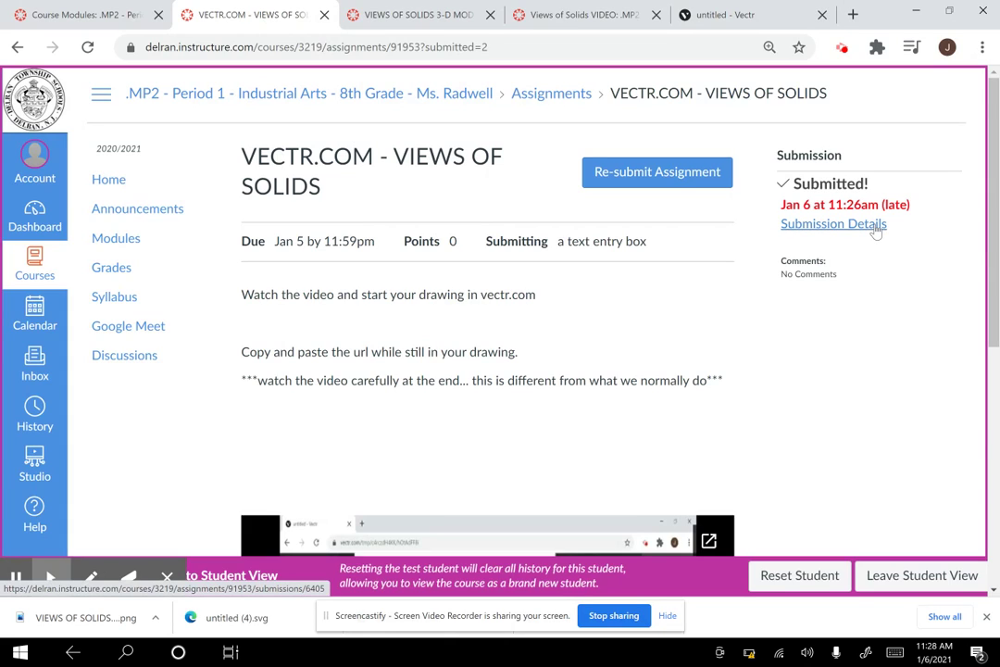
{"action": "left_click", "coordinate": [774, 22]}
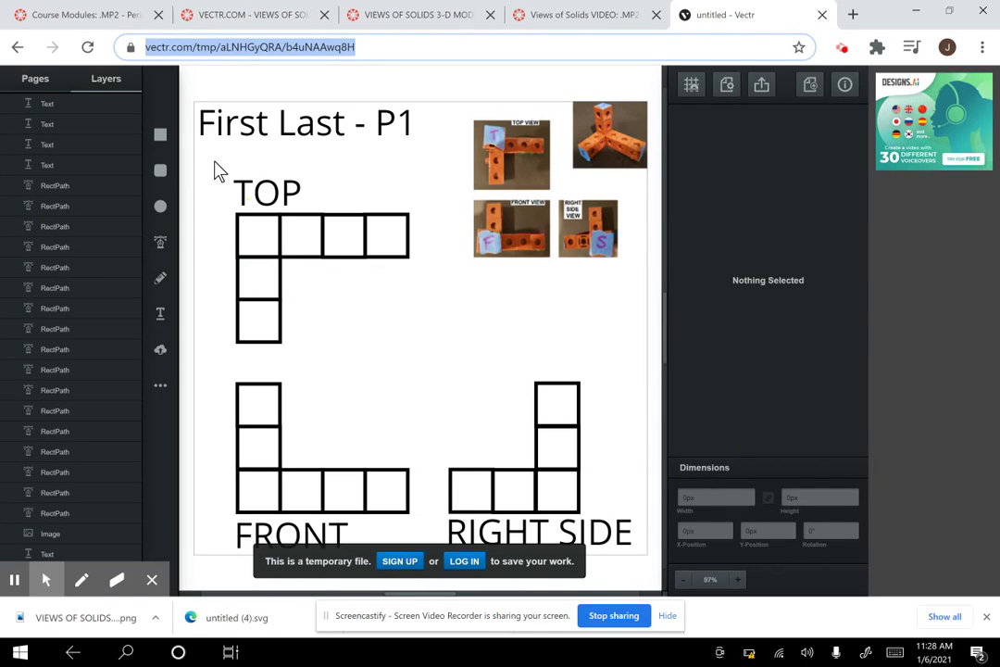
{"action": "left_click_drag", "start_coordinate": [214, 162], "coordinate": [455, 375]}
{"action": "key", "text": "Delete"}
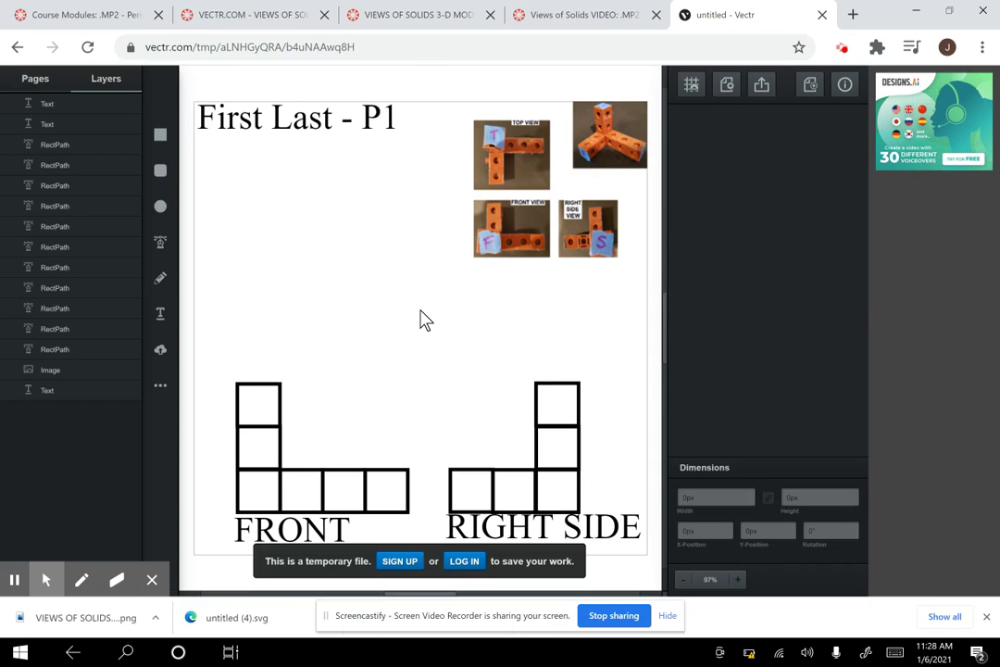
{"action": "left_click_drag", "start_coordinate": [420, 310], "coordinate": [667, 579]}
{"action": "key", "text": "Delete"}
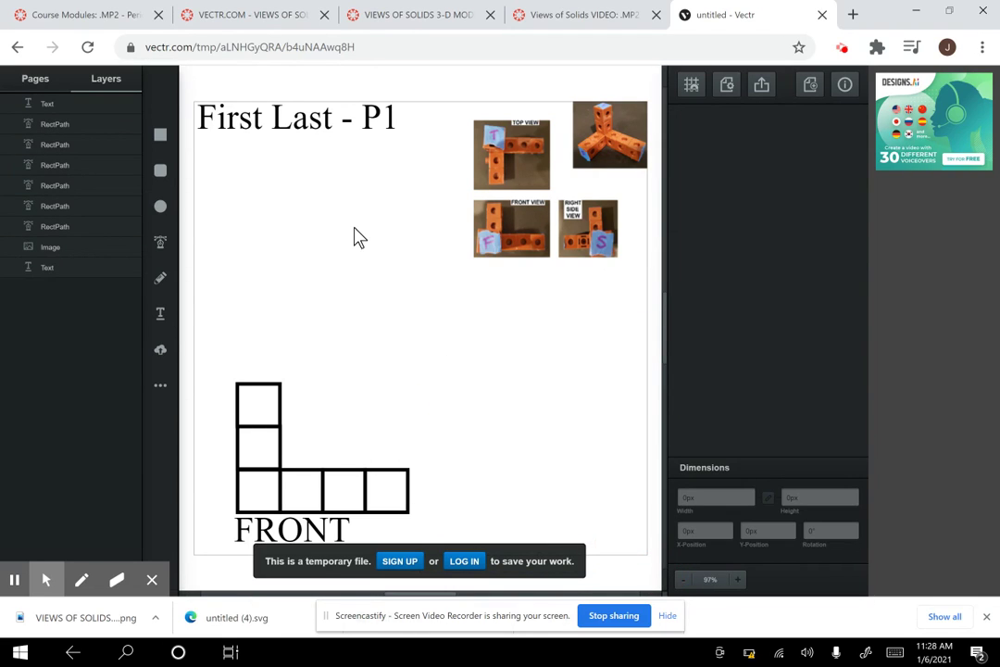
Close the edited drawing, then check it through the Vectr link in the assignment's submission details.
{"action": "left_click", "coordinate": [821, 16]}
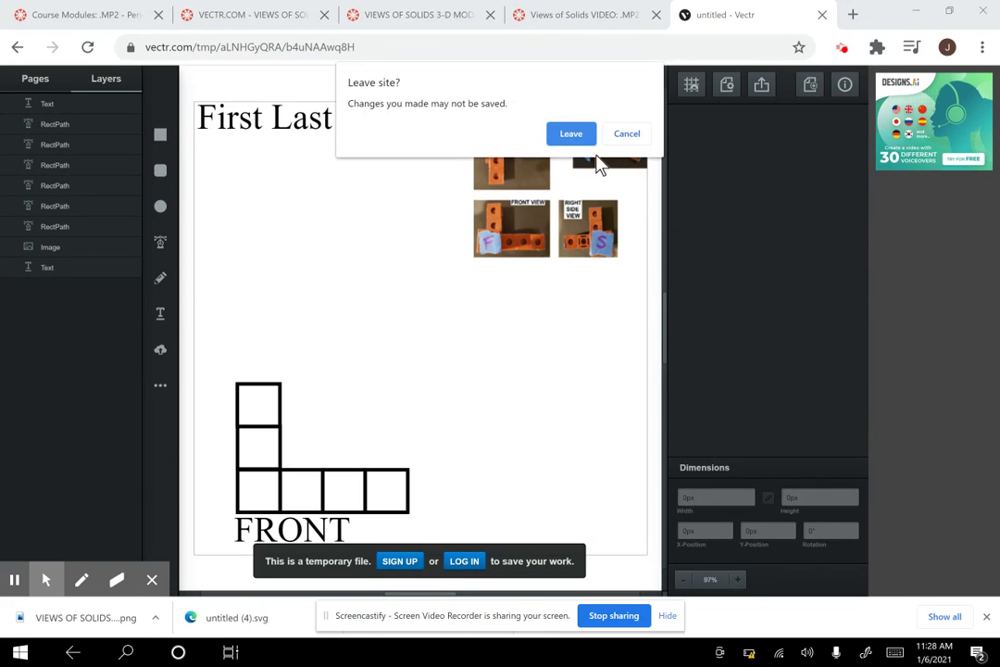
{"action": "left_click", "coordinate": [571, 134]}
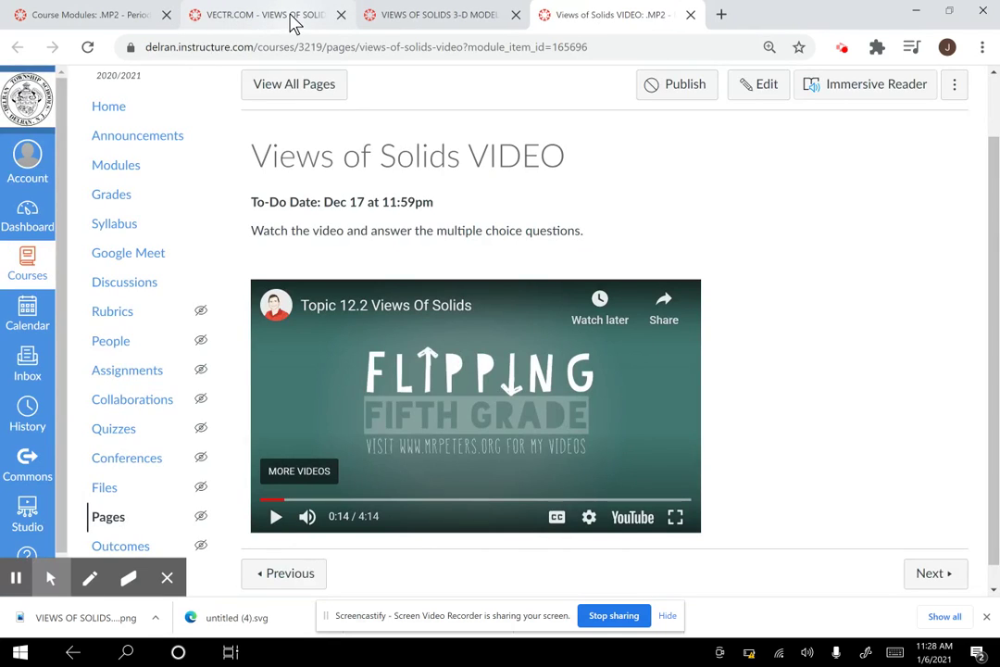
{"action": "left_click", "coordinate": [293, 18]}
{"action": "left_click", "coordinate": [860, 228]}
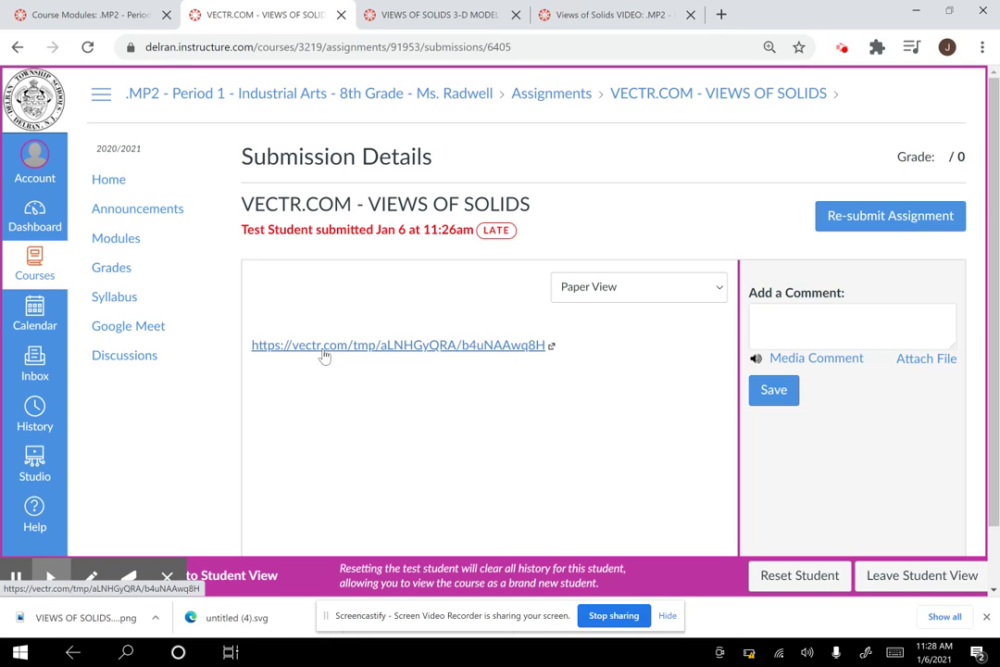
{"action": "left_click", "coordinate": [324, 346]}
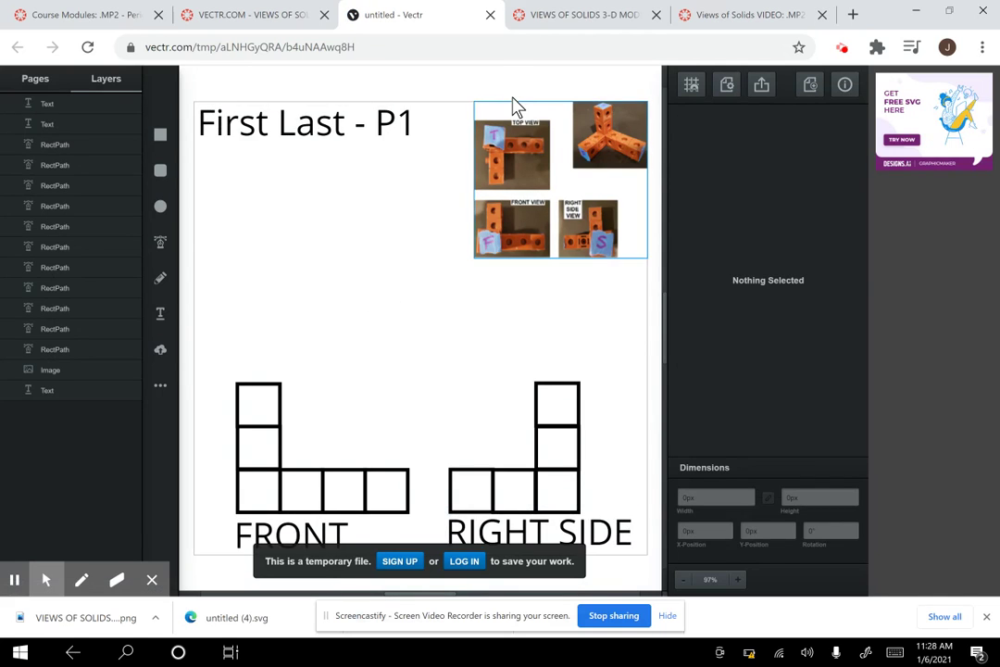
{"action": "left_click", "coordinate": [490, 16]}
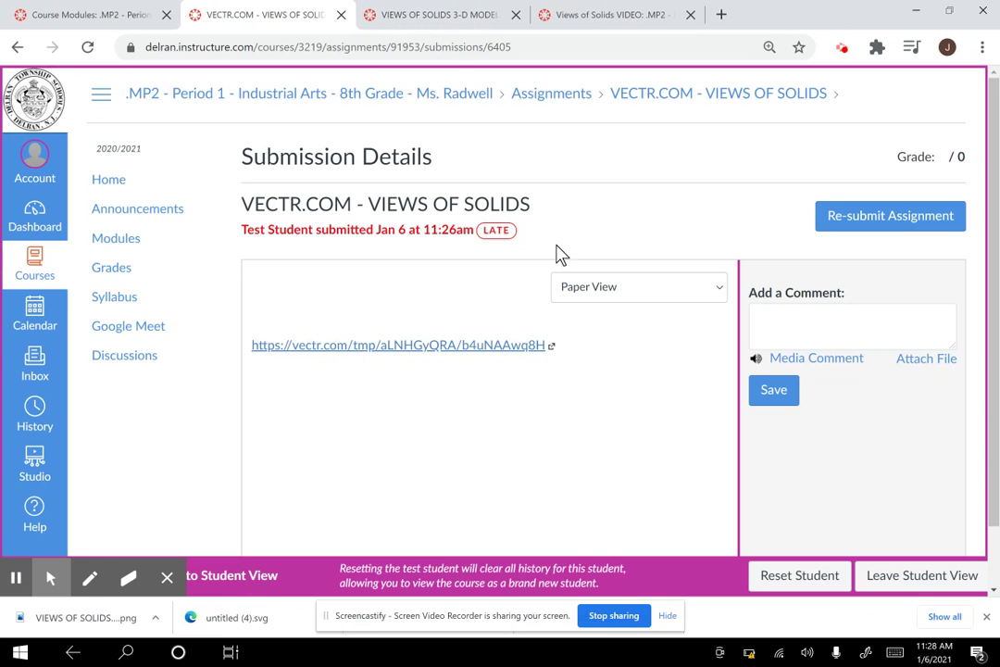
{"action": "left_click", "coordinate": [446, 22]}
{"action": "left_click", "coordinate": [649, 23]}
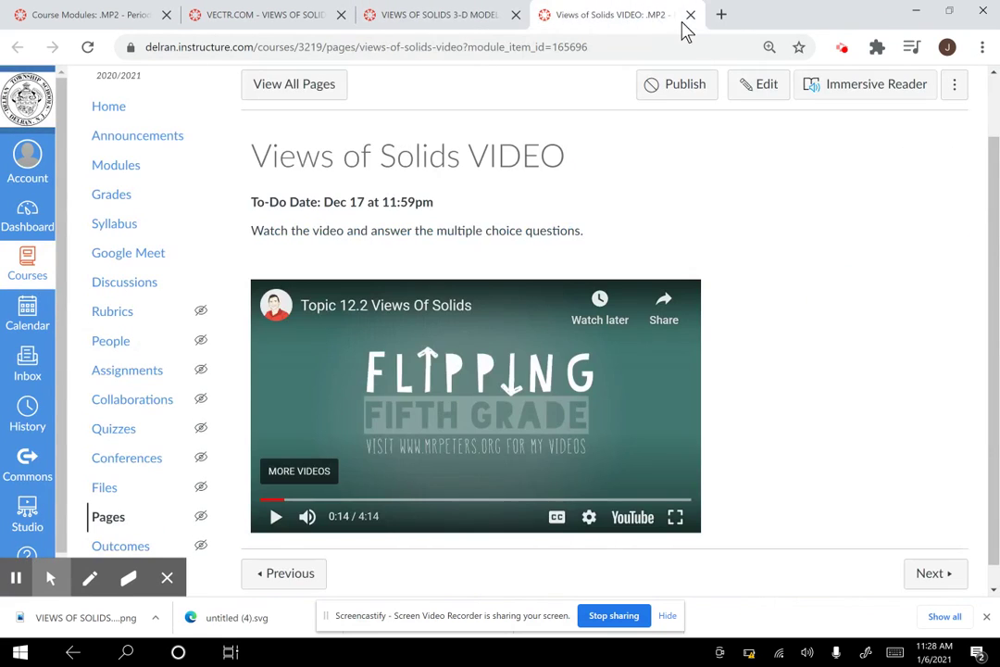
{"action": "left_click", "coordinate": [463, 20]}
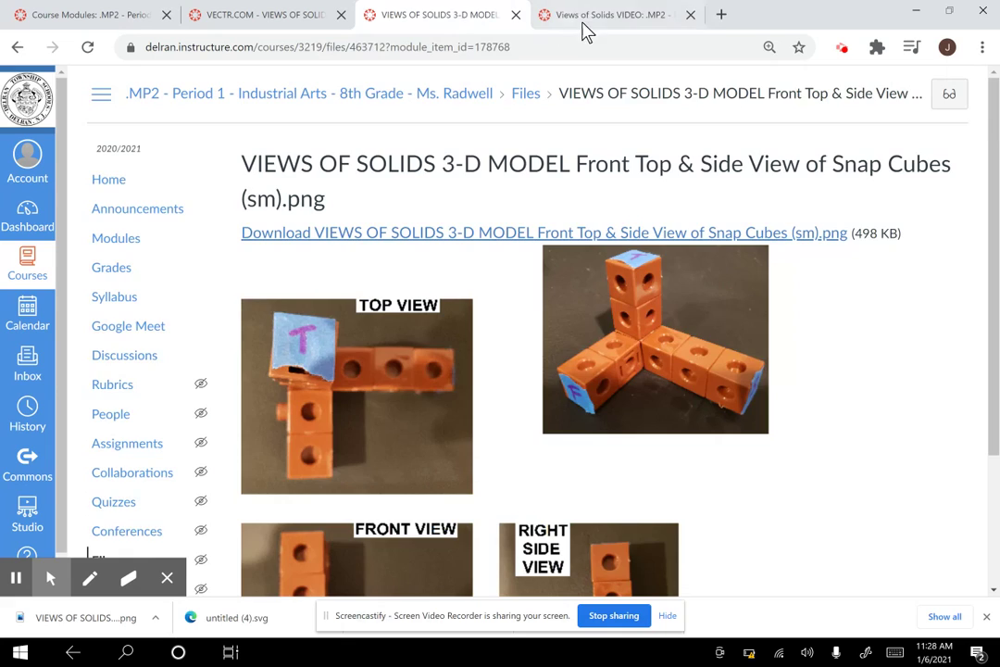
{"action": "left_click", "coordinate": [589, 28]}
Start a new blank drawing in the online Vectr editor in a separate browser tab.
{"action": "left_click", "coordinate": [722, 16]}
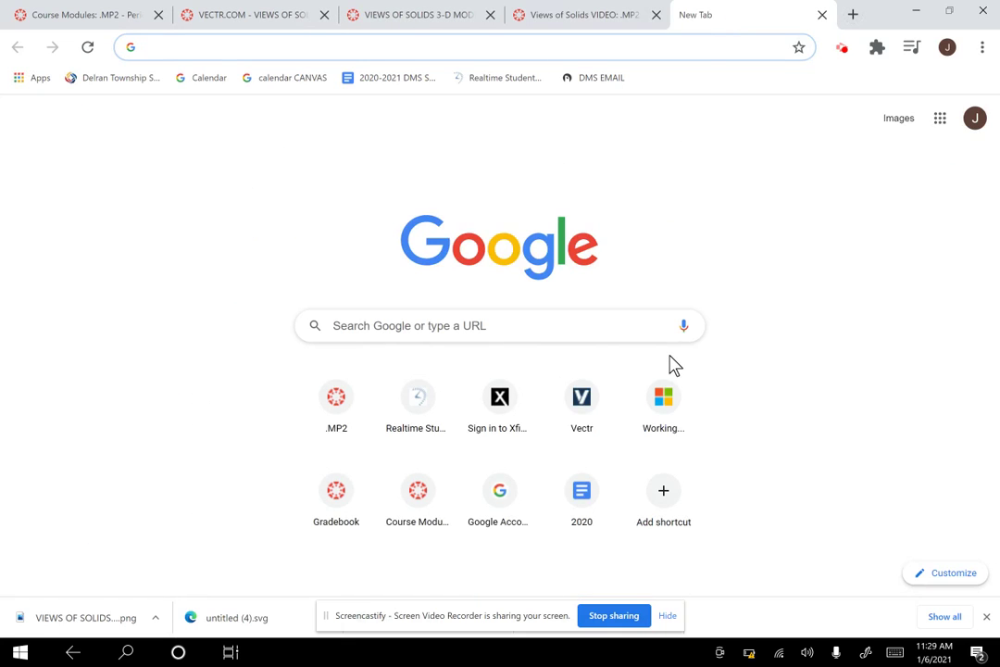
{"action": "left_click", "coordinate": [592, 401]}
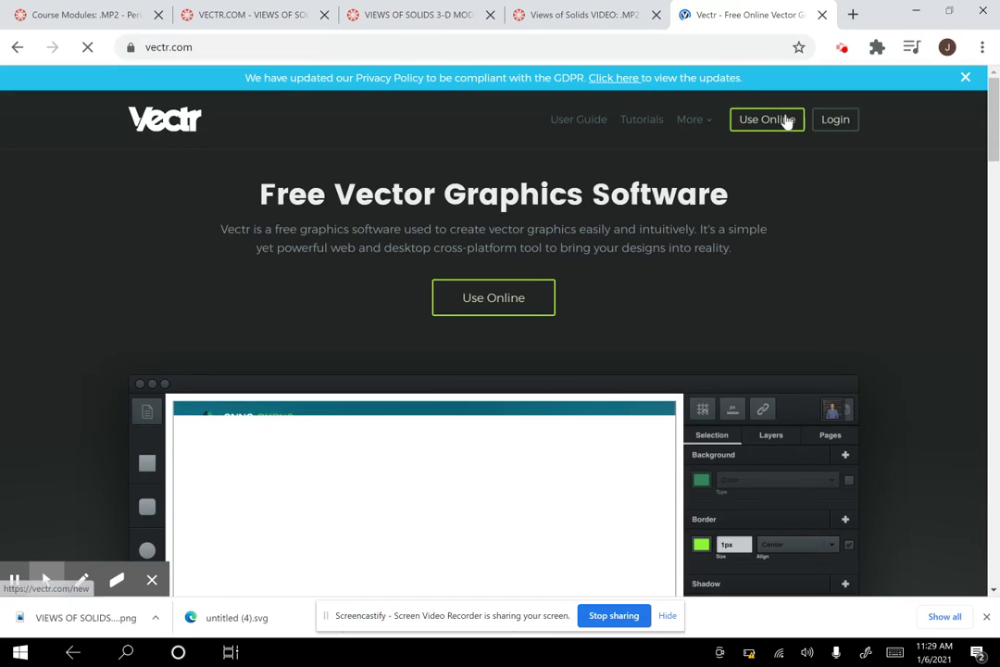
{"action": "left_click", "coordinate": [787, 119]}
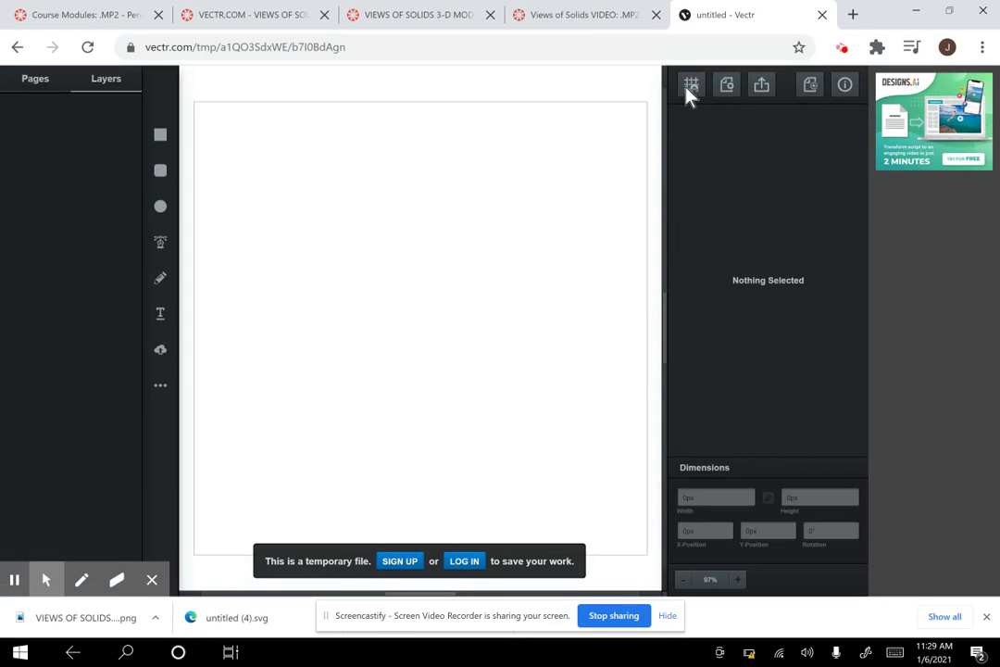
Turn on the Grid option for the blank page.
{"action": "left_click", "coordinate": [693, 86]}
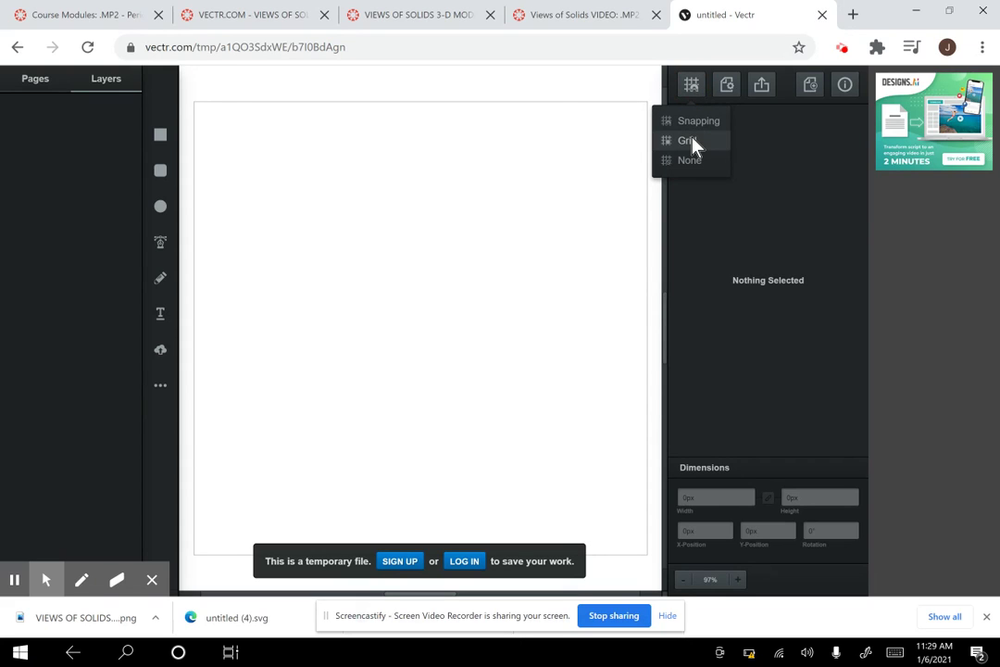
{"action": "left_click", "coordinate": [693, 144]}
{"action": "left_click", "coordinate": [695, 86]}
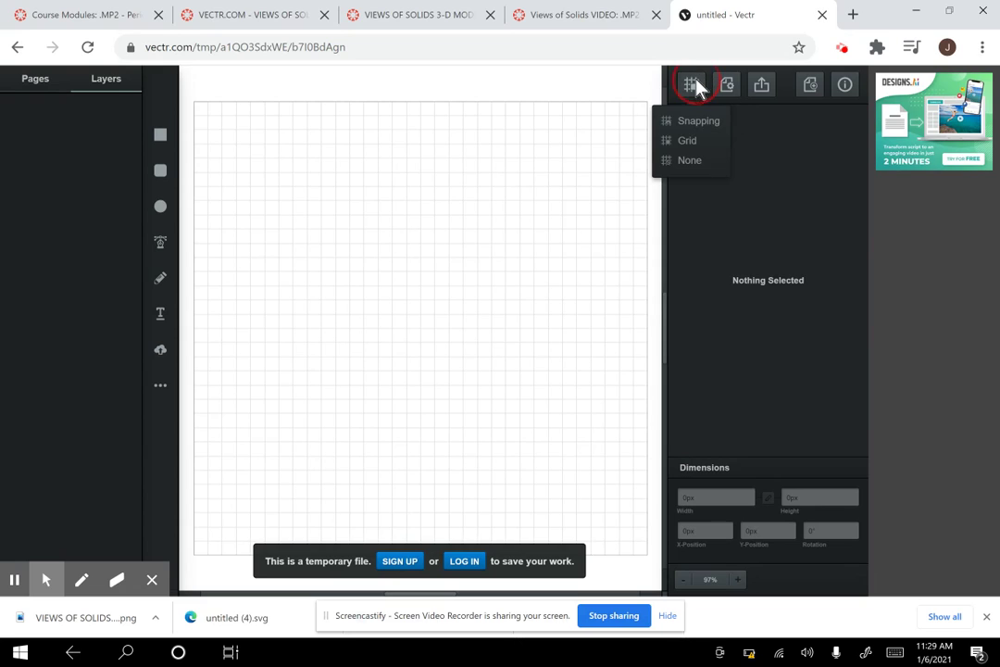
{"action": "left_click", "coordinate": [694, 144]}
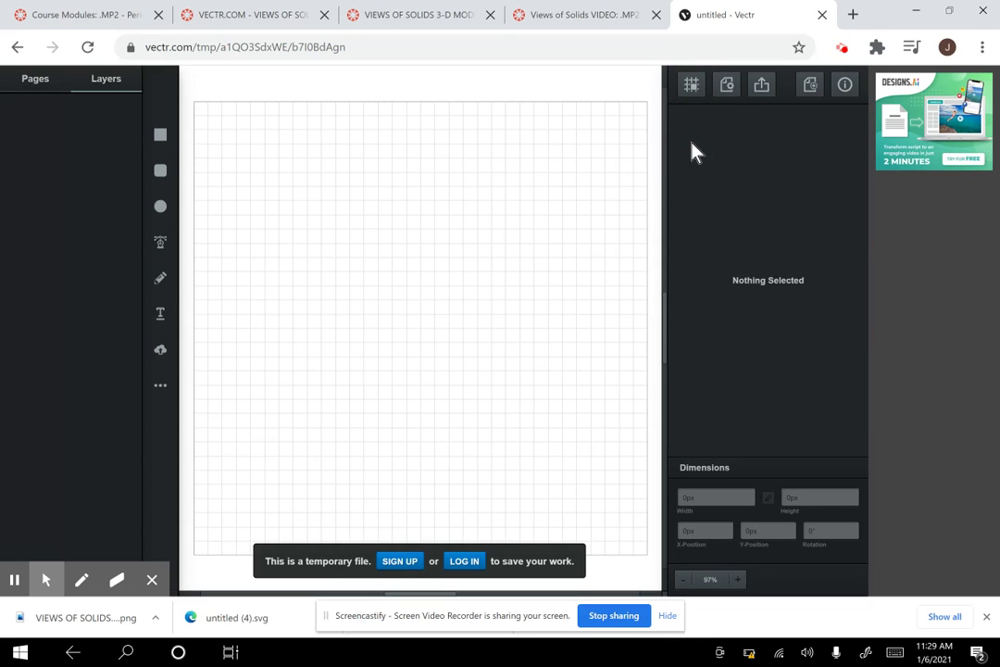
{"action": "left_click", "coordinate": [694, 85]}
{"action": "left_click", "coordinate": [691, 144]}
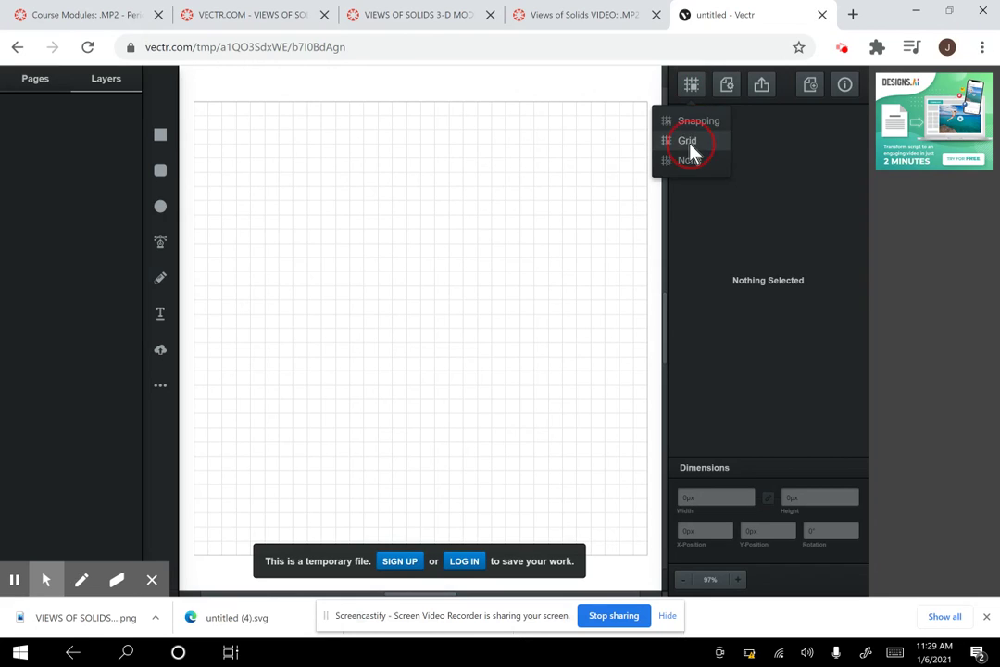
{"action": "left_click", "coordinate": [685, 580]}
{"action": "left_click", "coordinate": [686, 582]}
{"action": "left_click", "coordinate": [738, 581]}
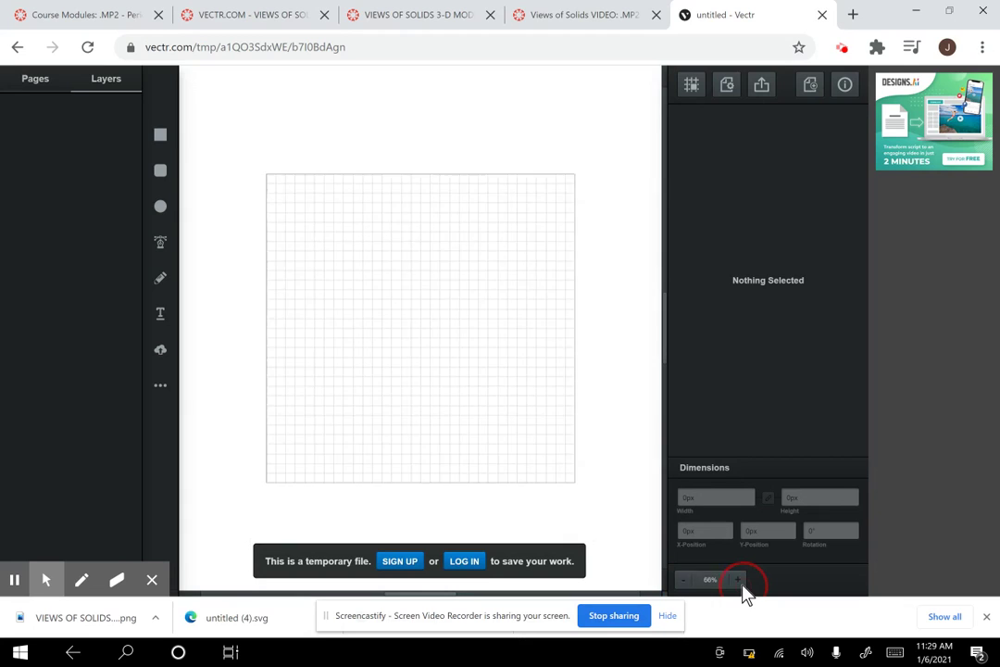
{"action": "left_click", "coordinate": [738, 581]}
{"action": "left_click", "coordinate": [738, 581]}
{"action": "left_click", "coordinate": [686, 581]}
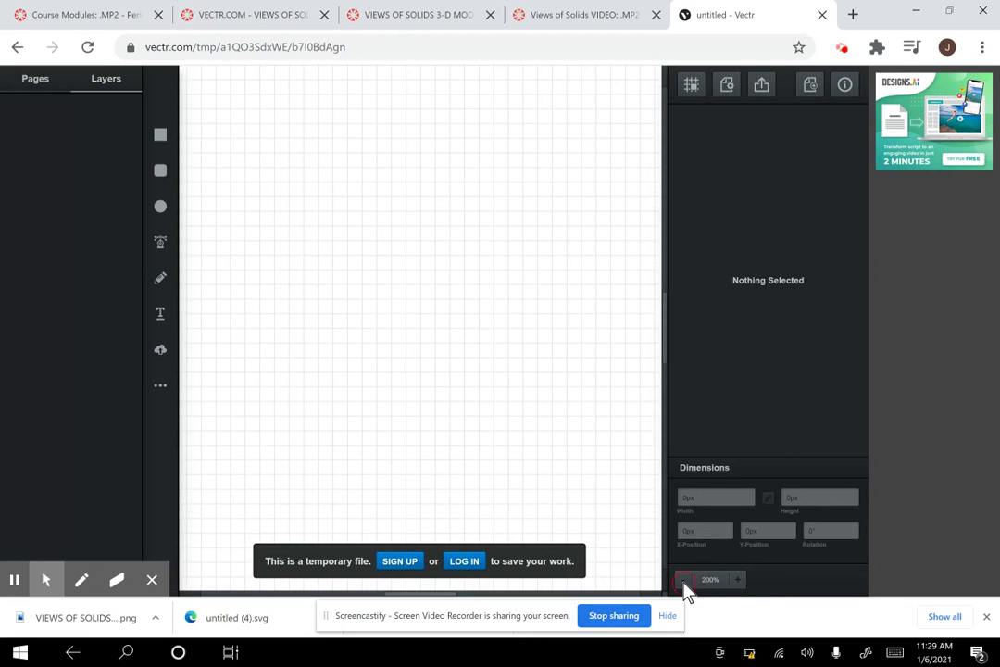
{"action": "left_click", "coordinate": [686, 581]}
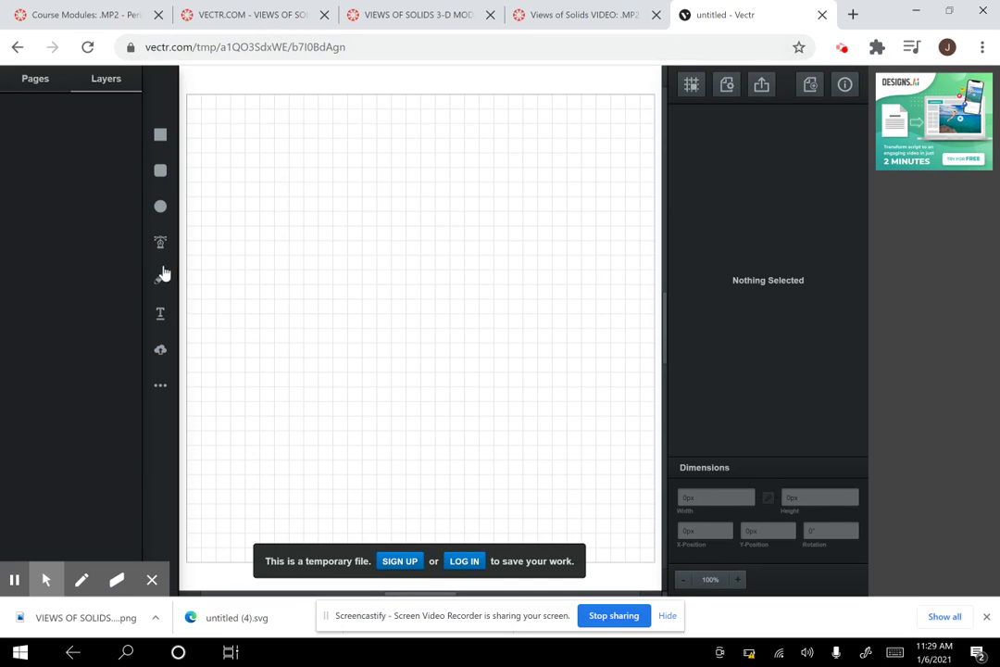
Add a text heading reading "First Last - P1" near the upper-left corner of the page.
{"action": "left_click", "coordinate": [162, 315]}
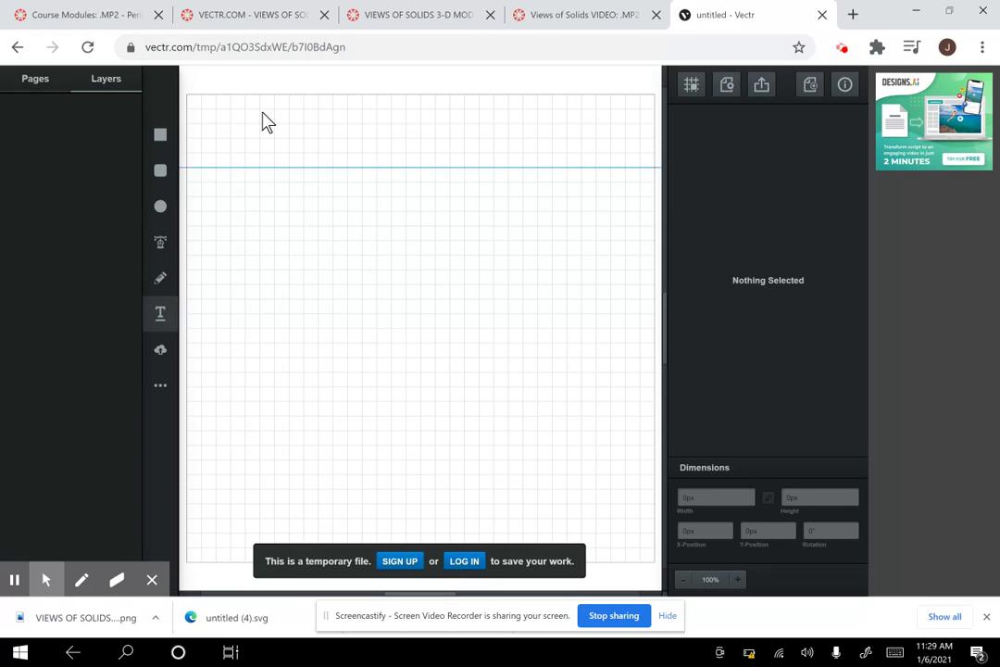
{"action": "left_click", "coordinate": [198, 104]}
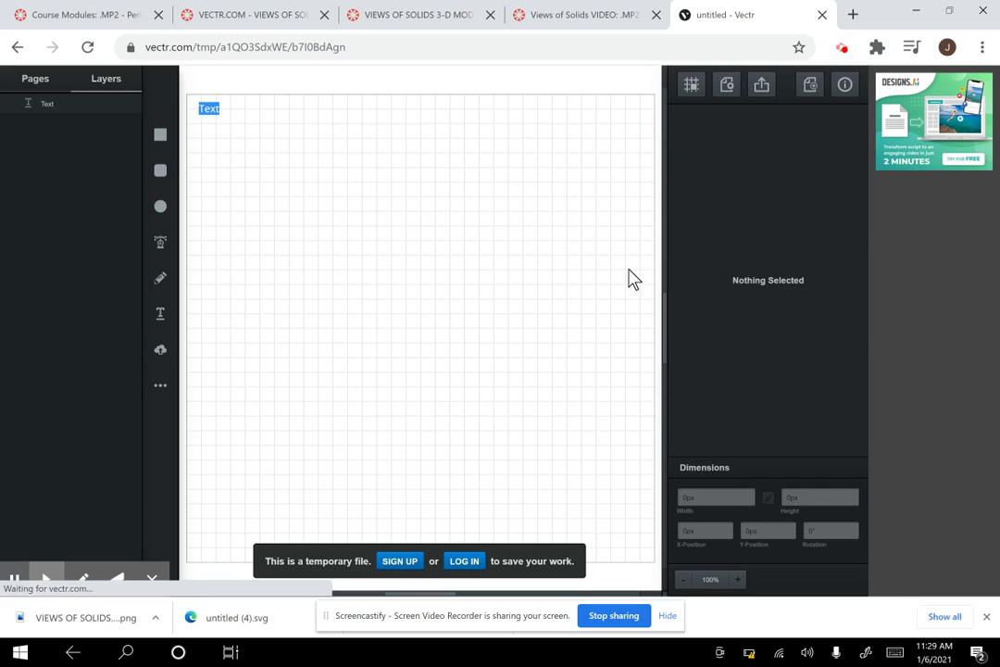
{"action": "type", "text": "First Last"}
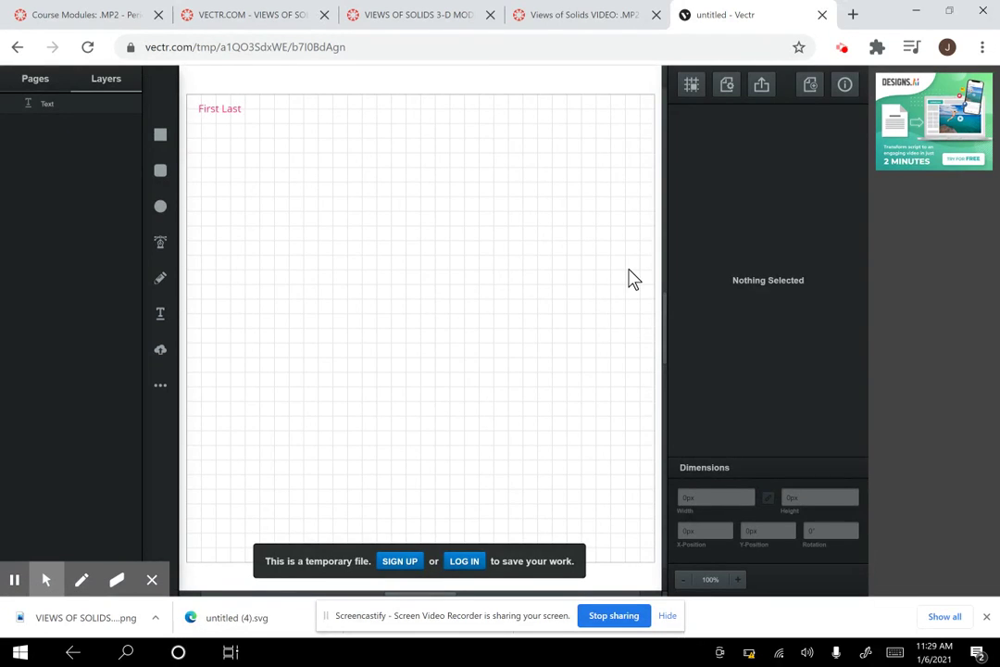
{"action": "type", "text": " - P1"}
Set the font size of the "First Last - P1" heading to 50px.
{"action": "left_click", "coordinate": [222, 110]}
{"action": "left_click", "coordinate": [223, 110]}
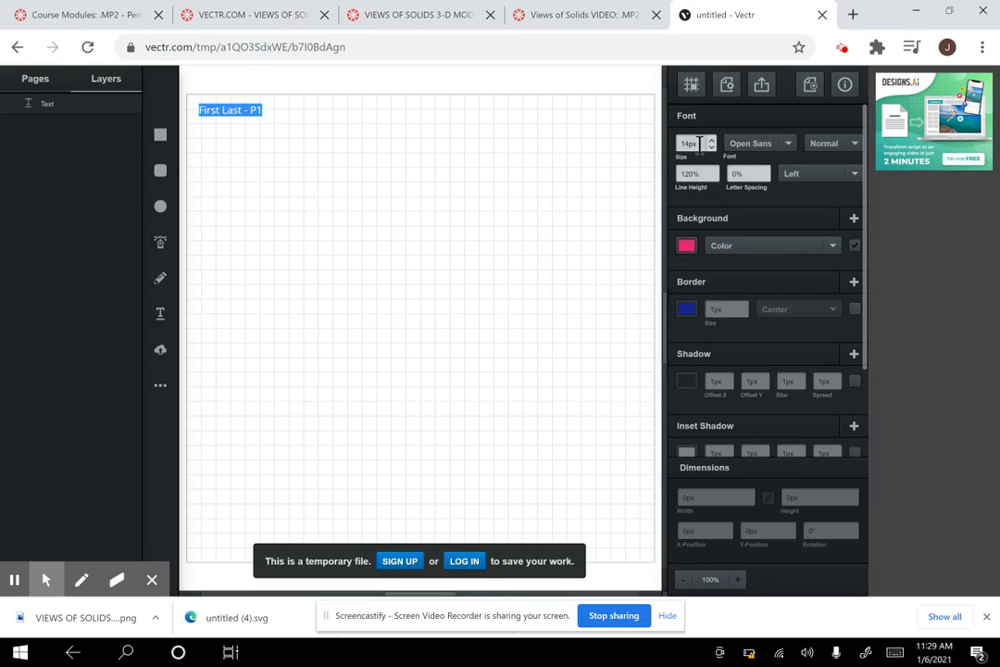
{"action": "left_click", "coordinate": [683, 144]}
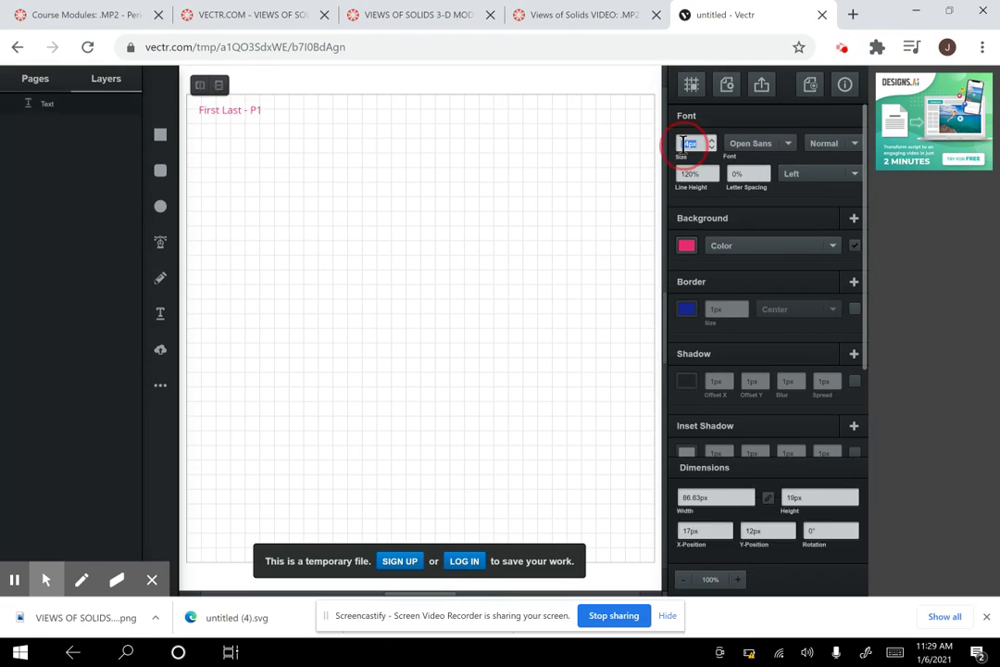
{"action": "type", "text": "50"}
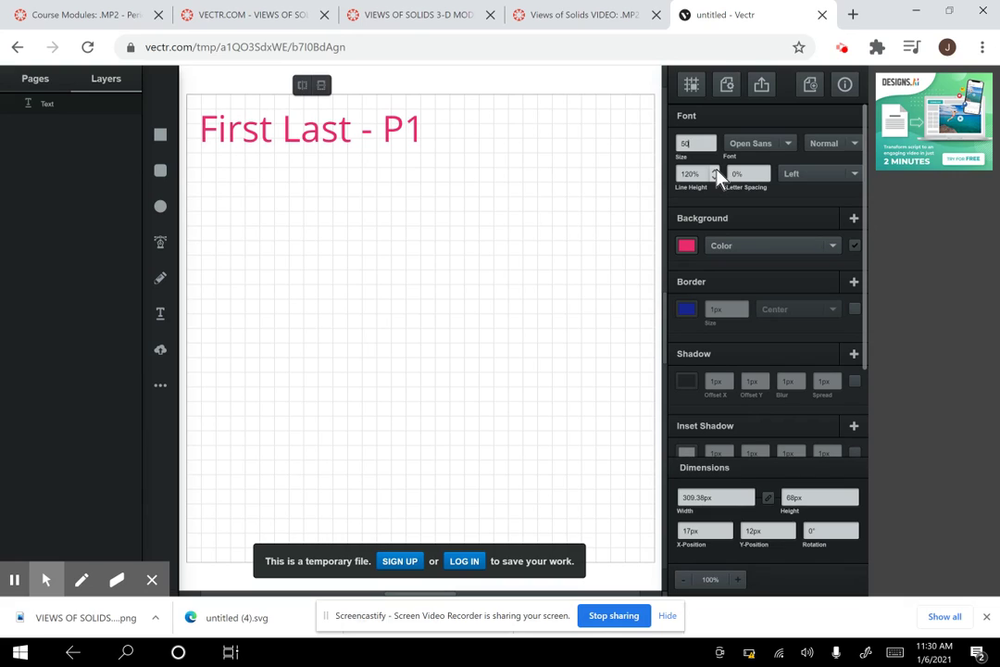
Colour the heading black (#000000) and move it into the page's upper-left corner, at about X 0px, Y -8px.
{"action": "left_click", "coordinate": [687, 247]}
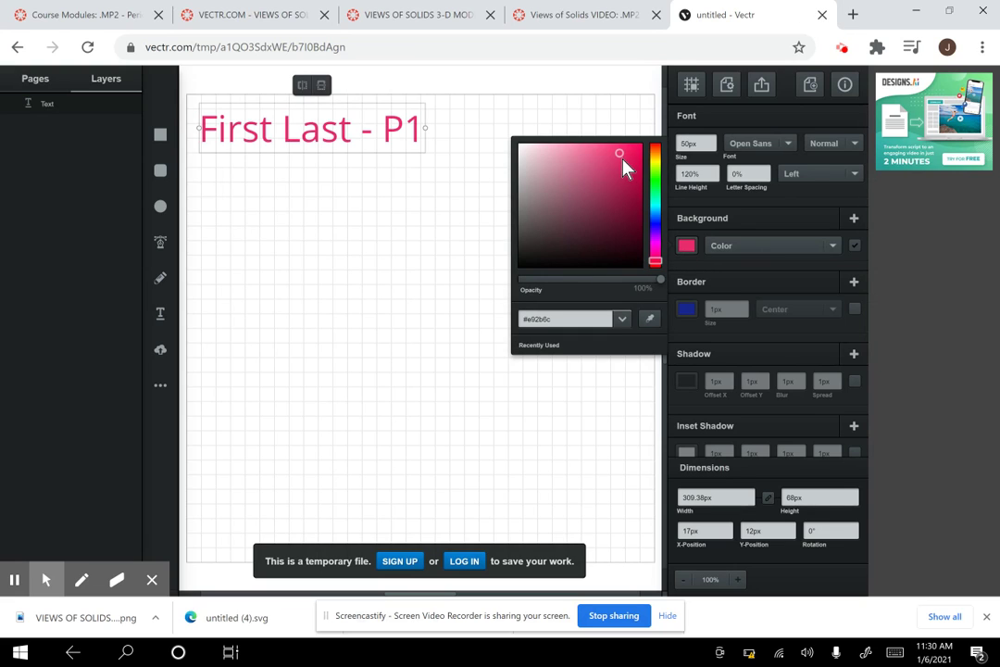
{"action": "left_click_drag", "start_coordinate": [647, 261], "coordinate": [692, 326]}
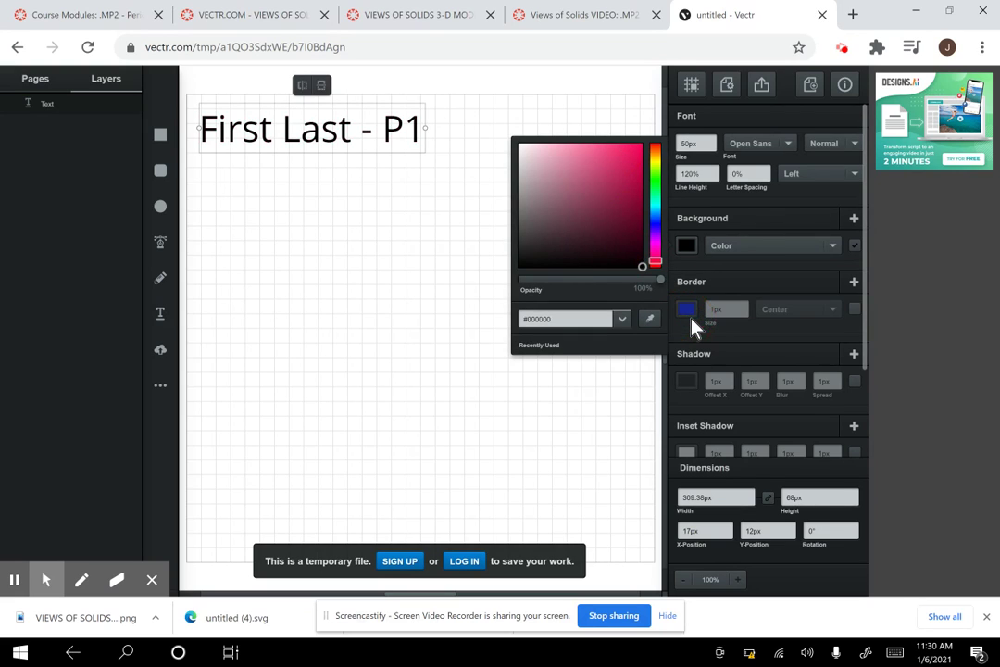
{"action": "left_click", "coordinate": [515, 497]}
{"action": "left_click_drag", "start_coordinate": [290, 129], "coordinate": [281, 116]}
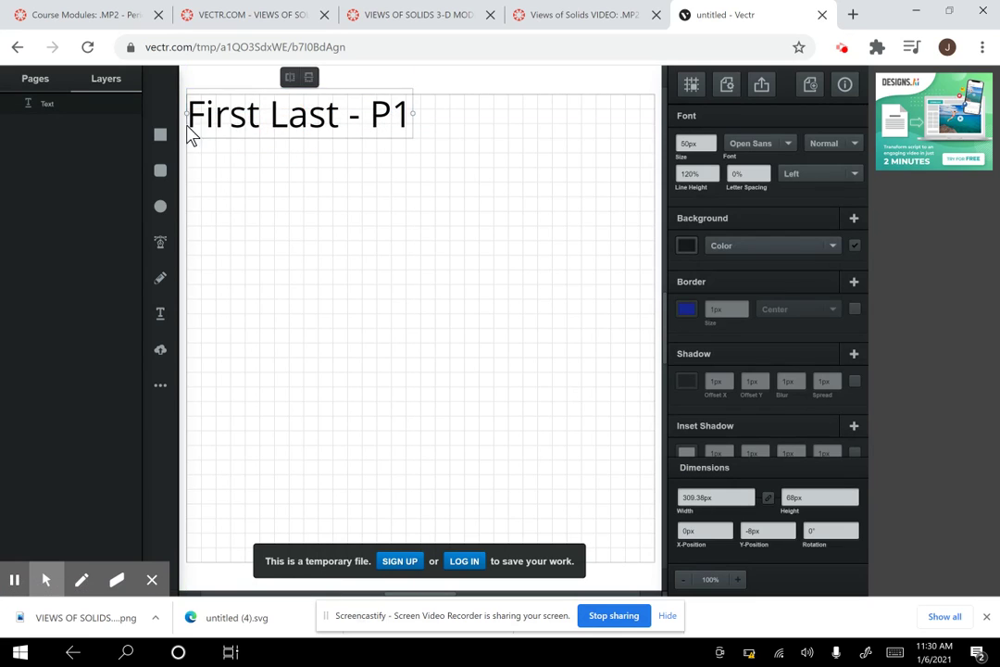
{"action": "left_click", "coordinate": [270, 217]}
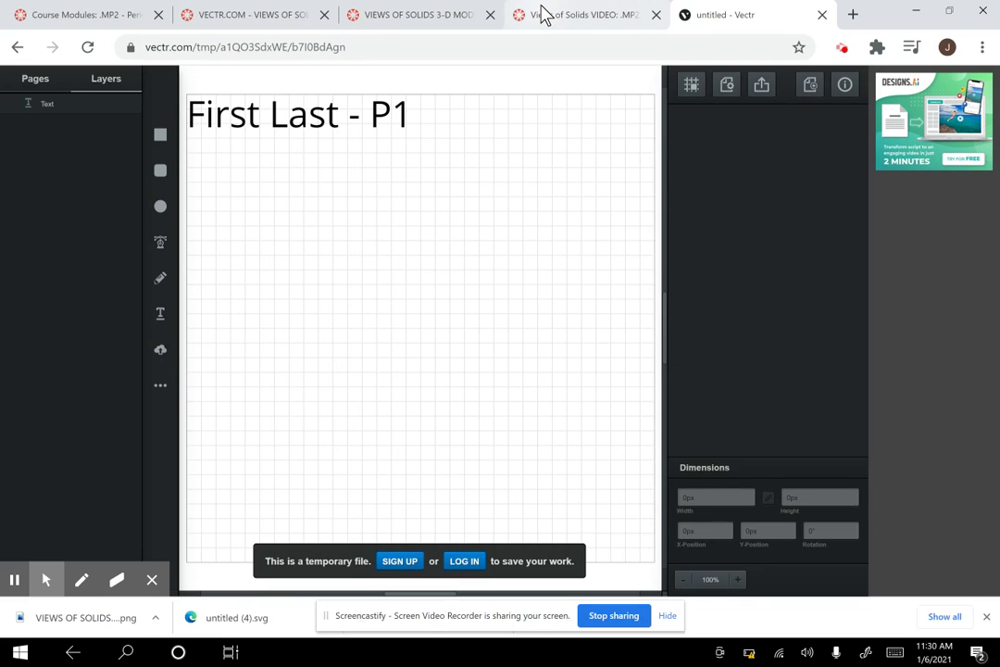
Download the VIEWS OF SOLIDS 3-D MODEL snap cubes image from the course files page and return to the Vectr drawing.
{"action": "left_click", "coordinate": [400, 25]}
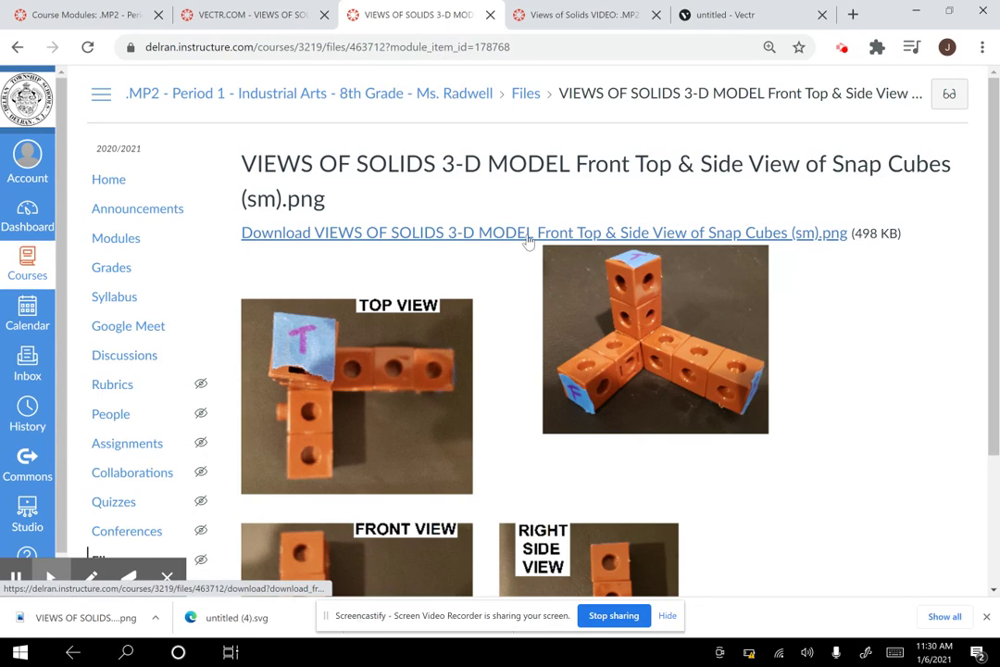
{"action": "left_click", "coordinate": [335, 234]}
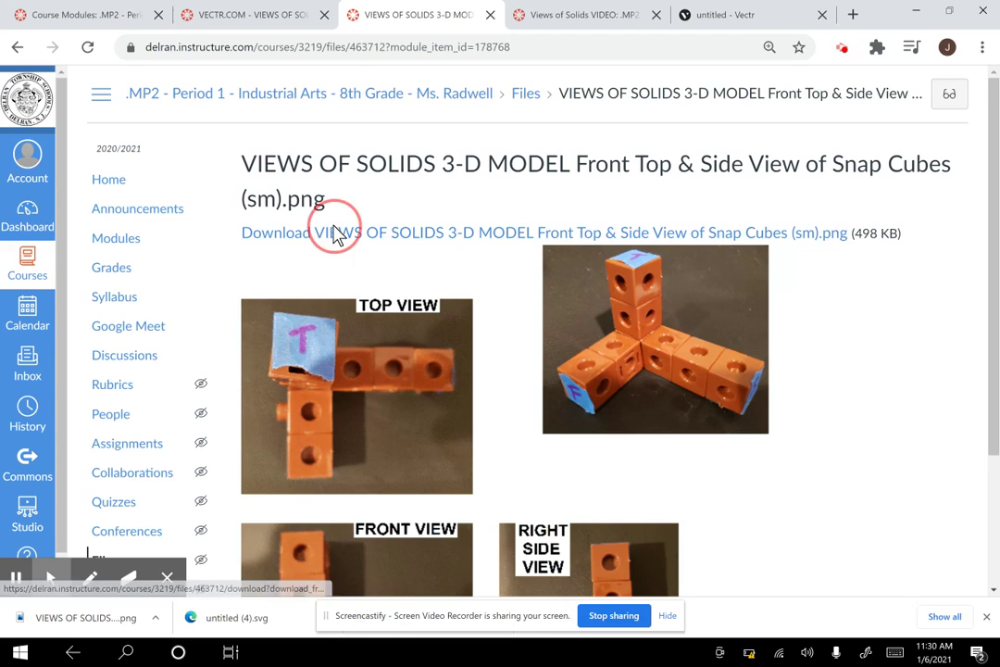
{"action": "left_click", "coordinate": [337, 235]}
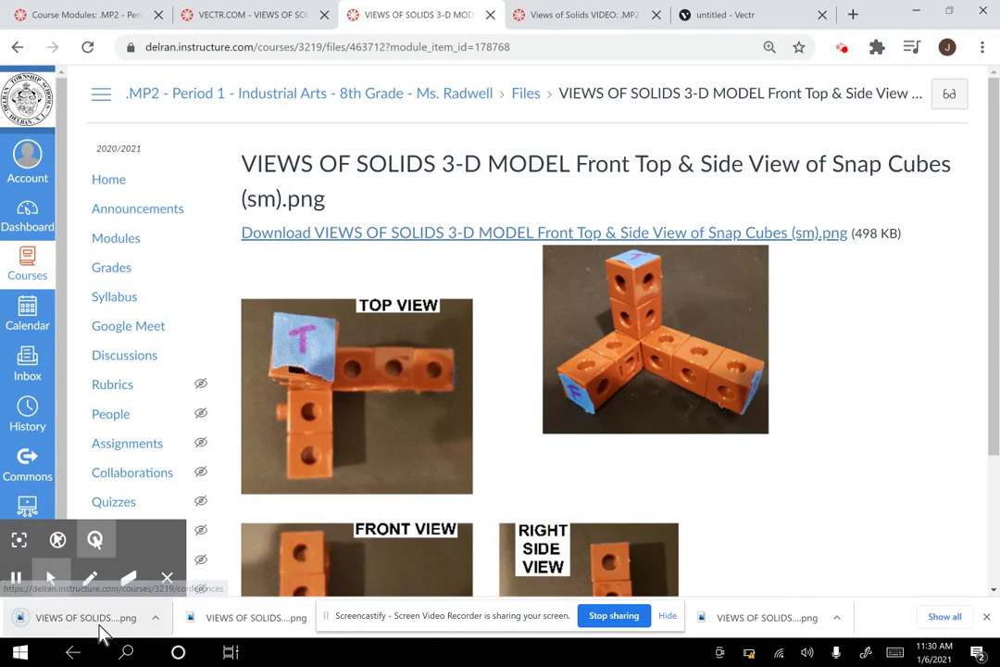
{"action": "left_click", "coordinate": [731, 14]}
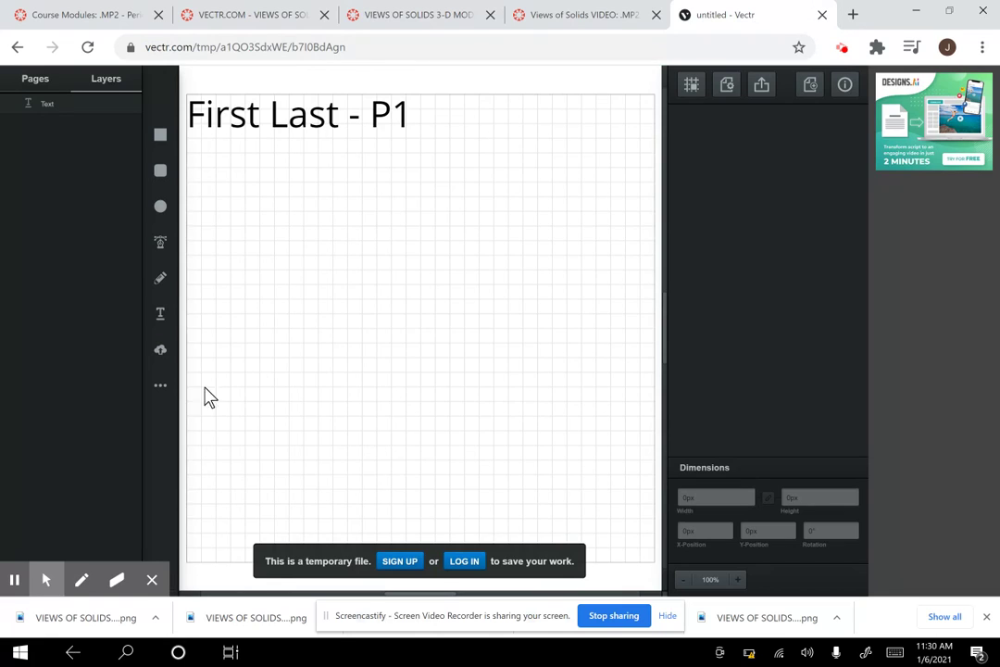
Import the newest downloaded "VIEWS OF SOLIDS 3-D MODEL Front Top & Side View of Snap Cubes (sm) (3)" image onto the page.
{"action": "left_click", "coordinate": [160, 350]}
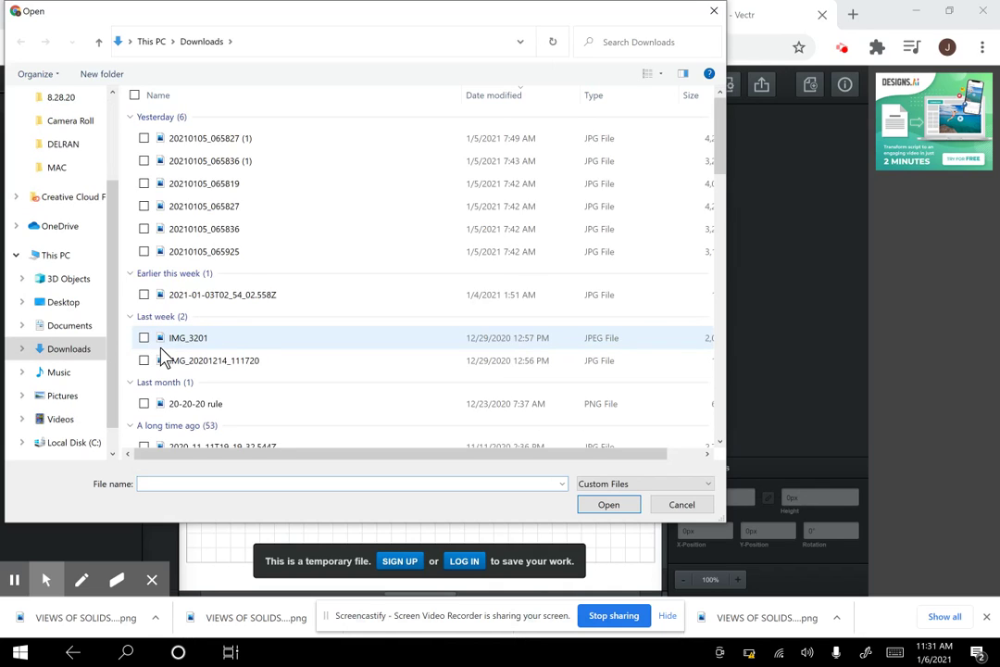
{"action": "left_click", "coordinate": [297, 148]}
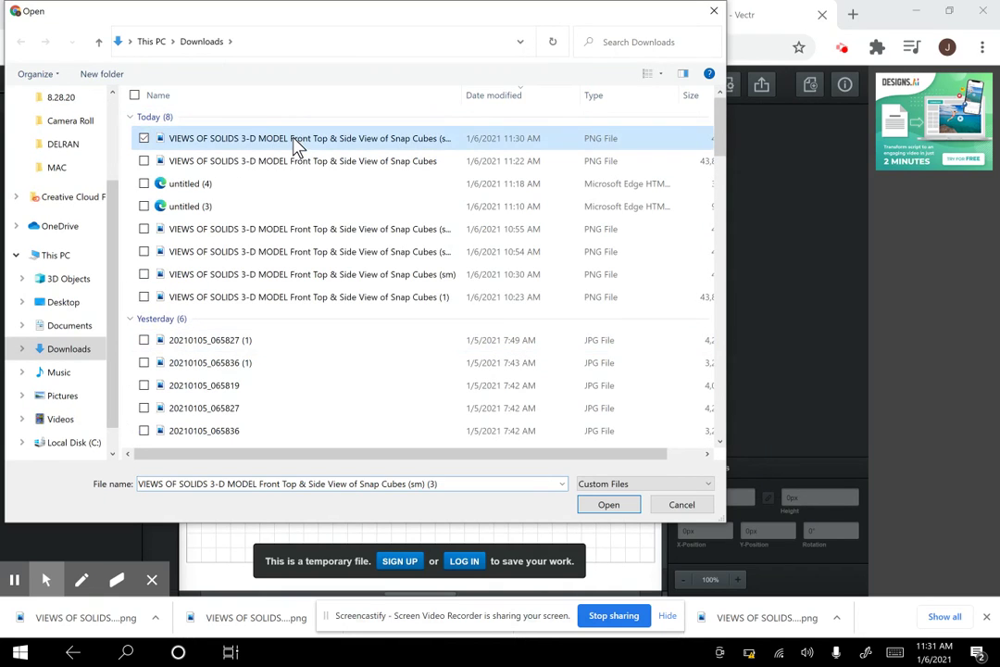
{"action": "left_click", "coordinate": [609, 506]}
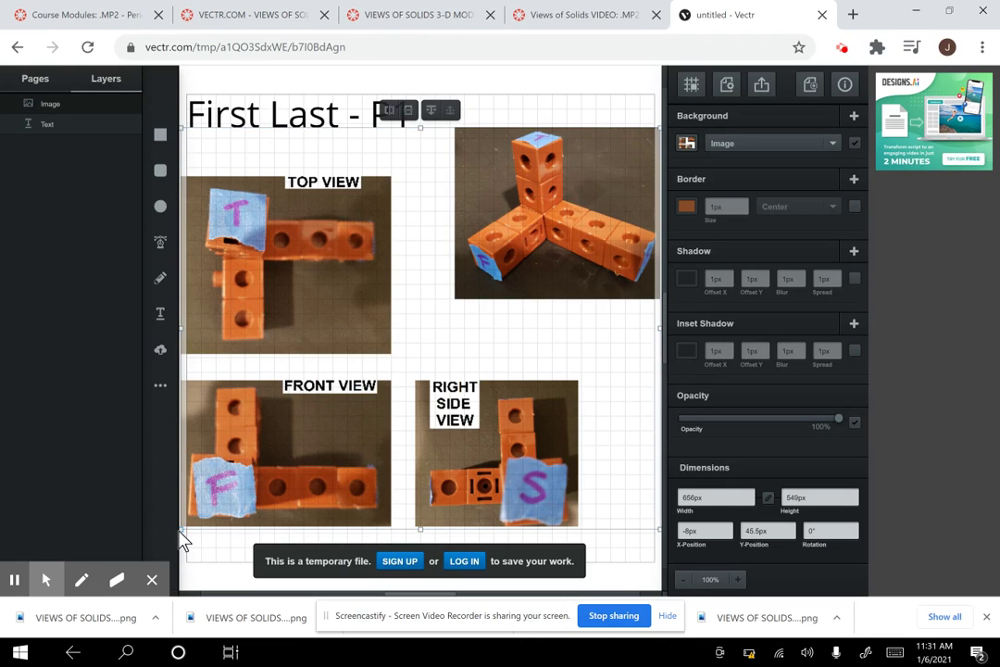
Try to shrink the snap cubes image to about 432 × 99px without keeping its proportions, and undo the resize.
{"action": "left_click_drag", "start_coordinate": [180, 531], "coordinate": [344, 202]}
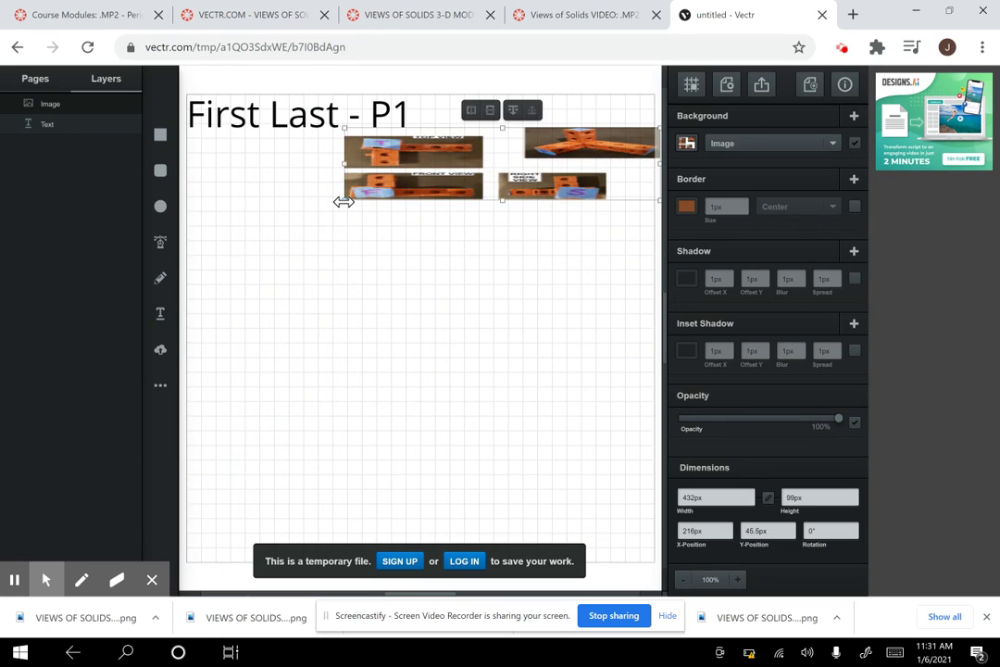
{"action": "key", "text": "ctrl+z"}
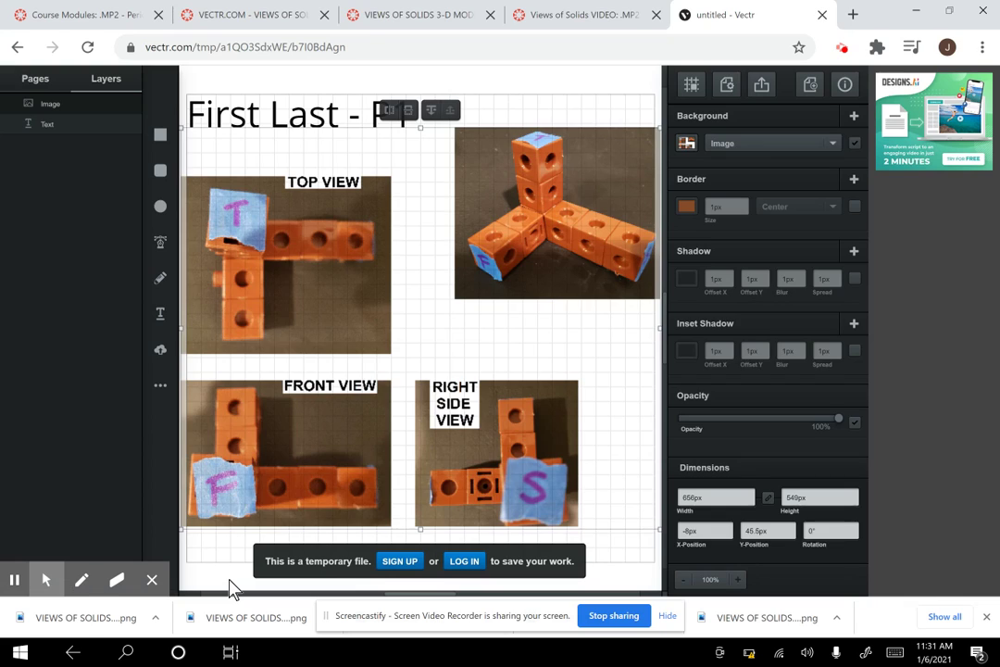
Undo back through the image import and the heading formatting, and redo all of those changes.
{"action": "key", "text": "ctrl+z"}
{"action": "key", "text": "ctrl+z"}
{"action": "key", "text": "ctrl+z"}
{"action": "key", "text": "ctrl+z"}
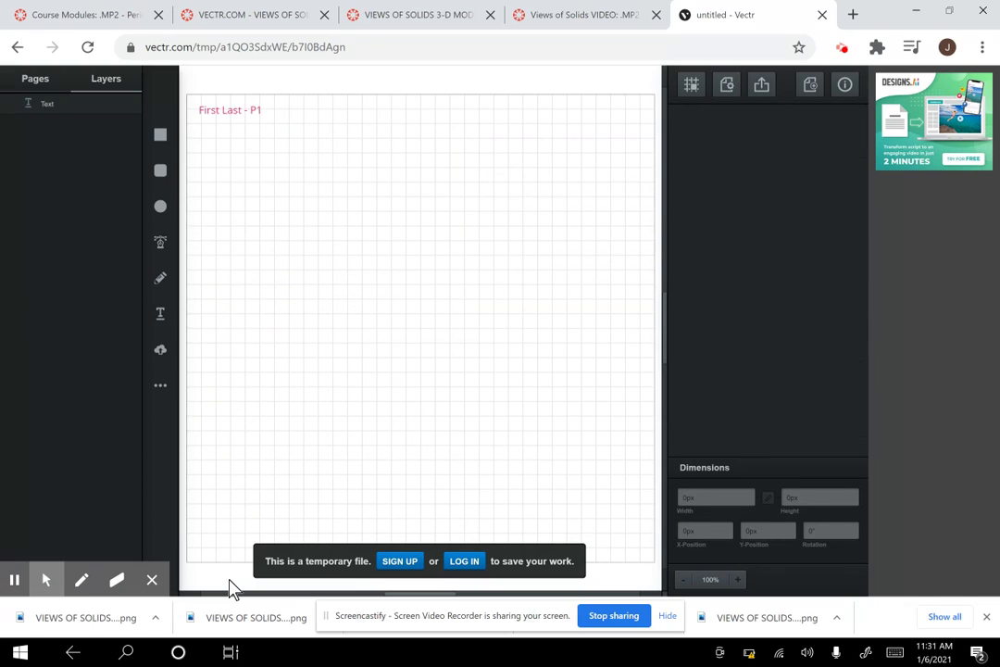
{"action": "key", "text": "ctrl+z"}
{"action": "key", "text": "ctrl+shift+z"}
{"action": "key", "text": "ctrl+shift+z"}
{"action": "key", "text": "ctrl+shift+z"}
{"action": "key", "text": "ctrl+shift+z"}
{"action": "key", "text": "ctrl+shift+z"}
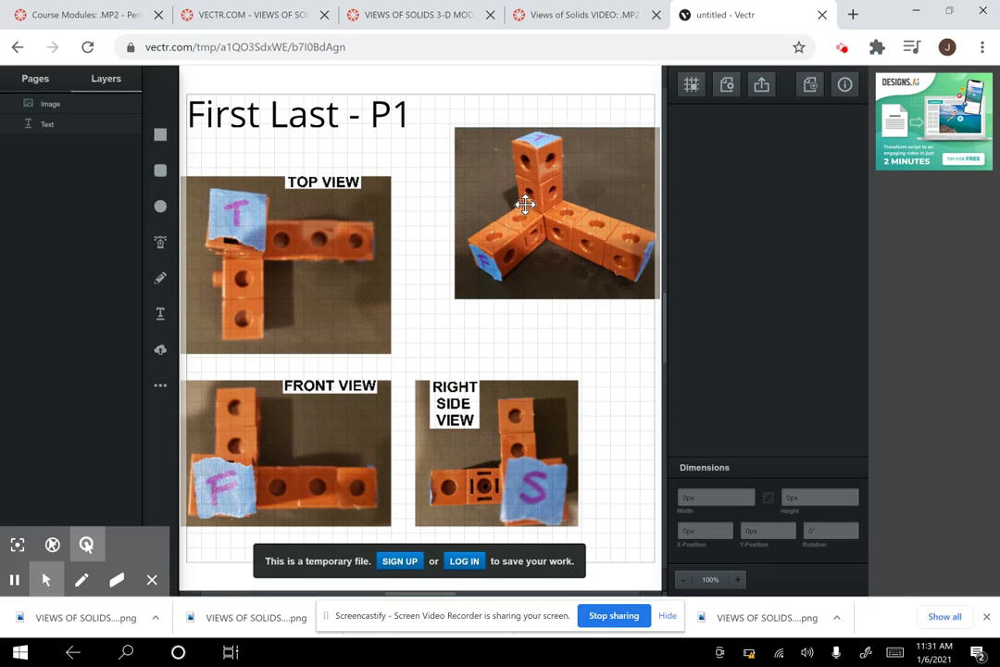
Shrink the snap cubes image proportionally to about 268 × 224px and move it into the page's upper-right corner, at X 372px, Y 0px.
{"action": "left_click", "coordinate": [218, 463]}
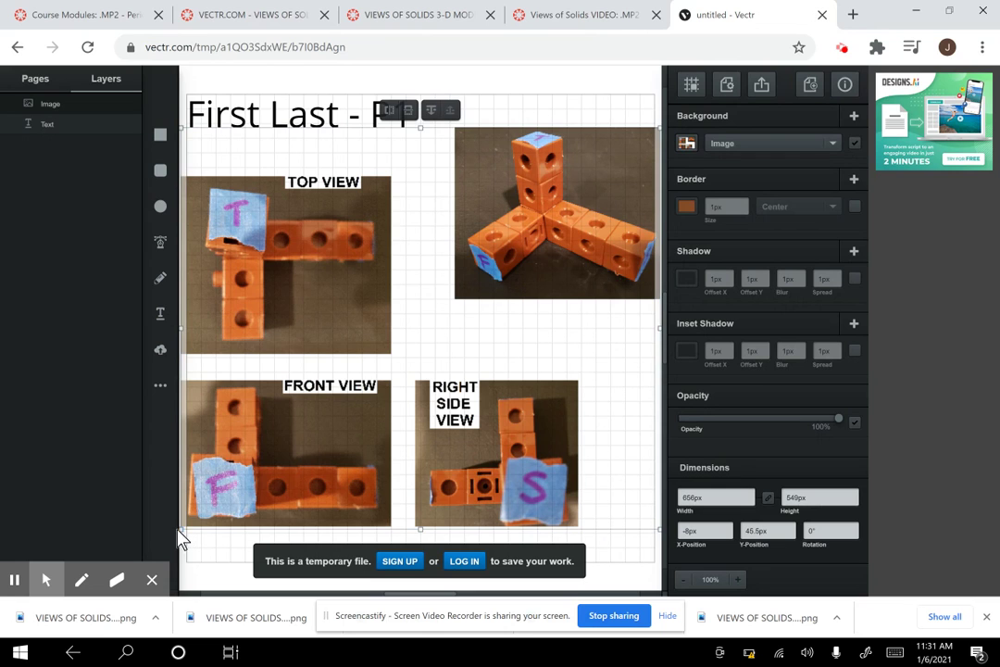
{"action": "left_click_drag", "start_coordinate": [185, 532], "coordinate": [326, 405]}
{"action": "left_click_drag", "start_coordinate": [349, 331], "coordinate": [464, 250]}
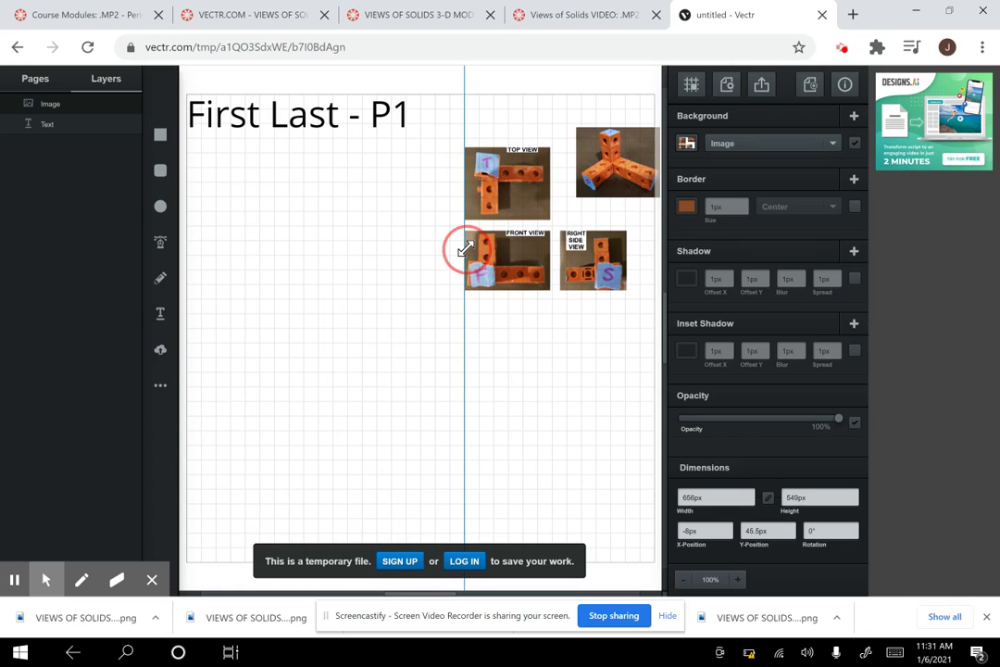
{"action": "left_click_drag", "start_coordinate": [572, 285], "coordinate": [573, 236]}
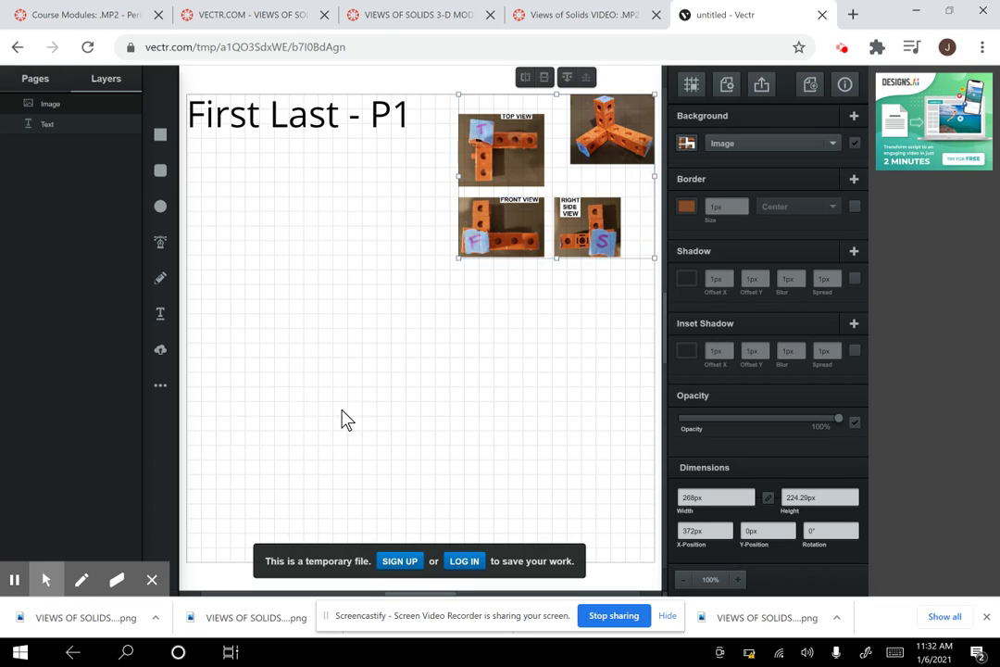
{"action": "left_click", "coordinate": [161, 135]}
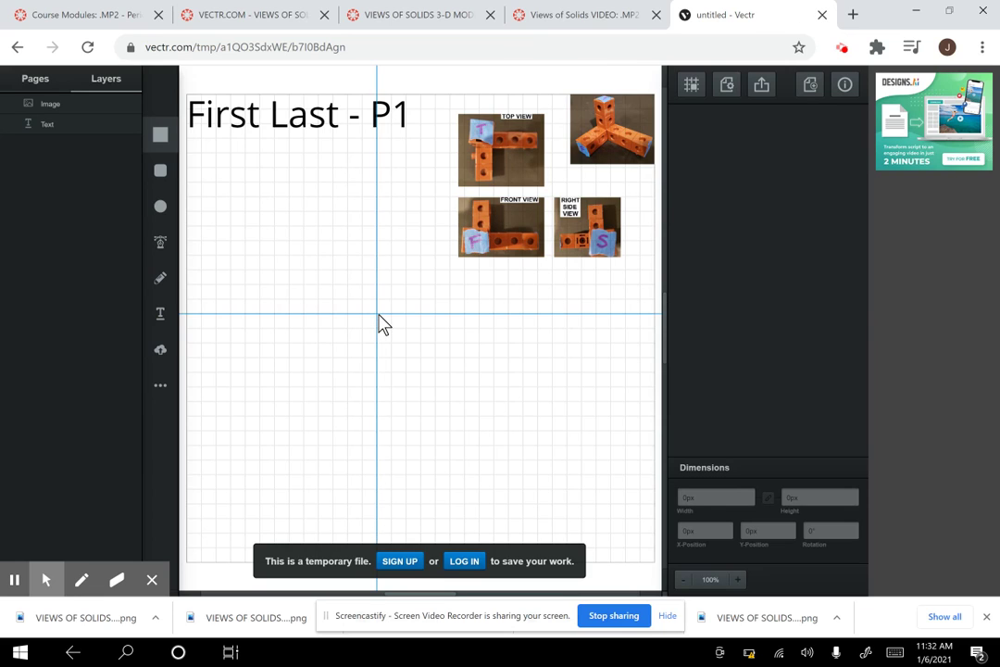
{"action": "mouse_move", "coordinate": [383, 324]}
{"action": "left_mouse_down"}
{"action": "mouse_move", "coordinate": [439, 271]}
{"action": "mouse_move", "coordinate": [458, 224]}
{"action": "mouse_move", "coordinate": [408, 263]}
{"action": "mouse_move", "coordinate": [453, 315]}
{"action": "mouse_move", "coordinate": [426, 248]}
{"action": "mouse_move", "coordinate": [437, 272]}
{"action": "mouse_move", "coordinate": [423, 277]}
{"action": "left_mouse_up"}
{"action": "key", "text": "Delete"}
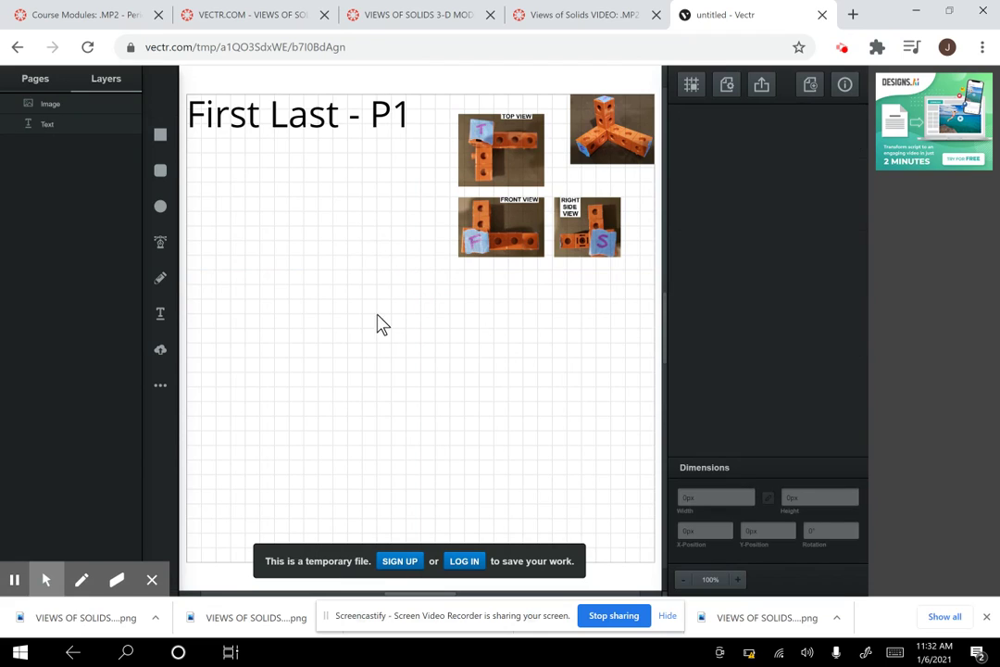
{"action": "left_click", "coordinate": [162, 135]}
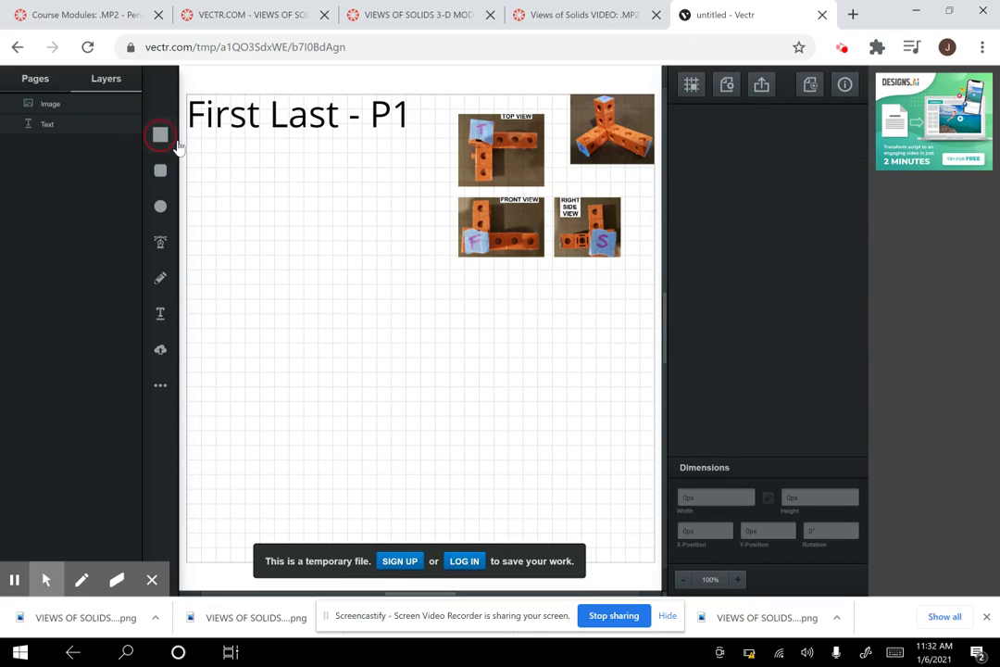
{"action": "left_click", "coordinate": [378, 329]}
{"action": "left_click_drag", "start_coordinate": [378, 333], "coordinate": [425, 293]}
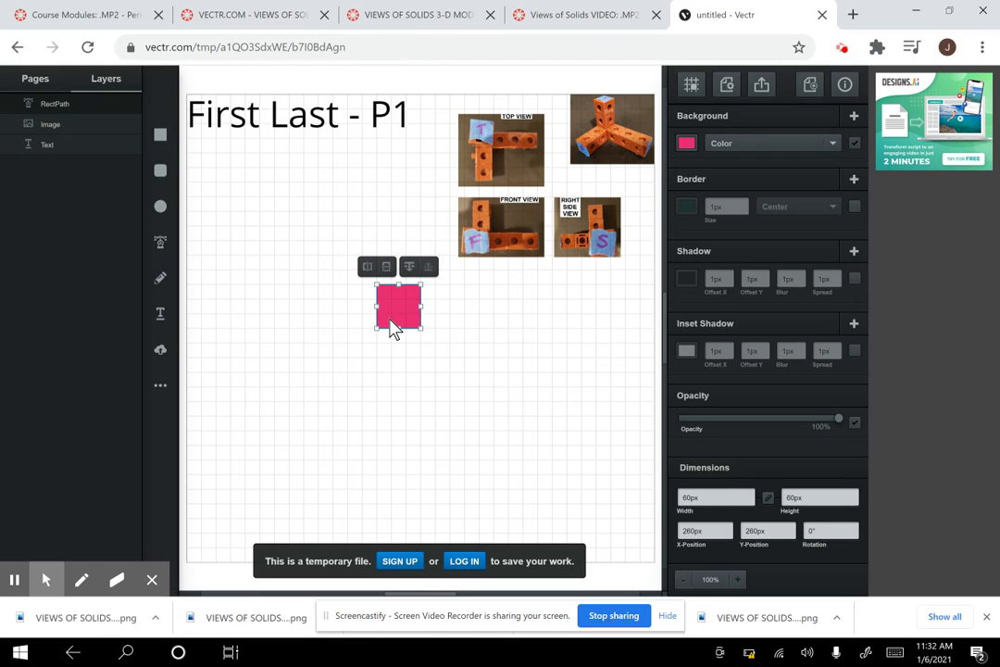
{"action": "left_click", "coordinate": [690, 498]}
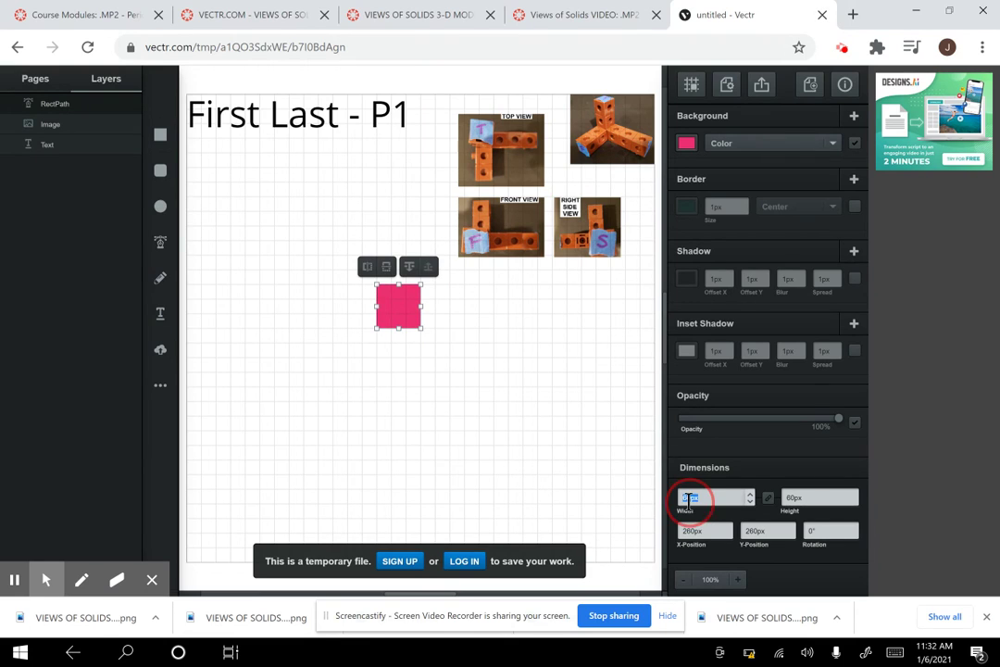
{"action": "left_click", "coordinate": [795, 497]}
{"action": "left_click", "coordinate": [470, 385]}
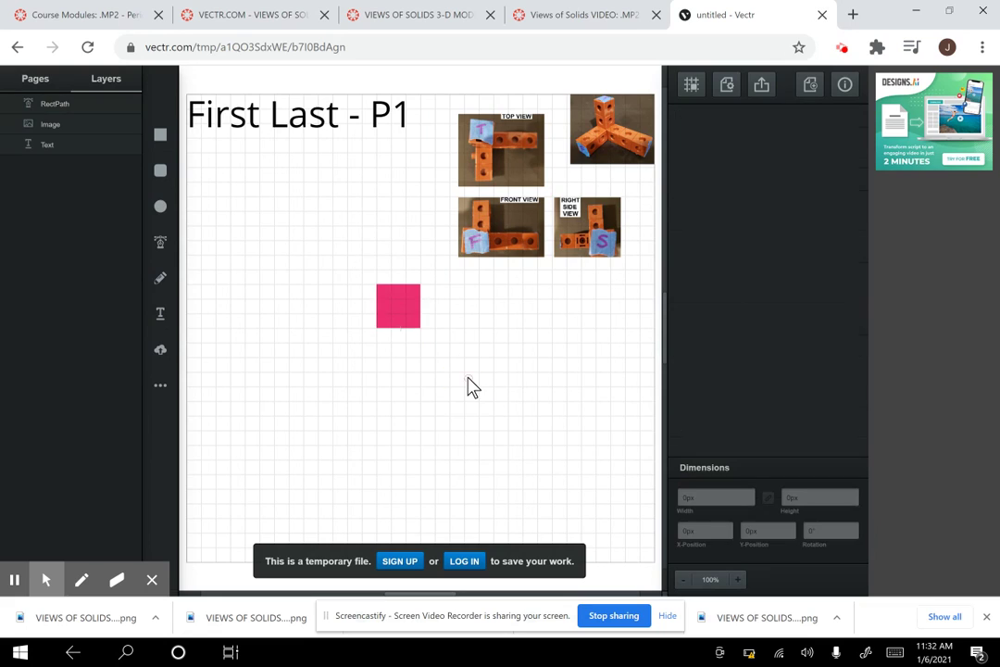
{"action": "left_click", "coordinate": [415, 306]}
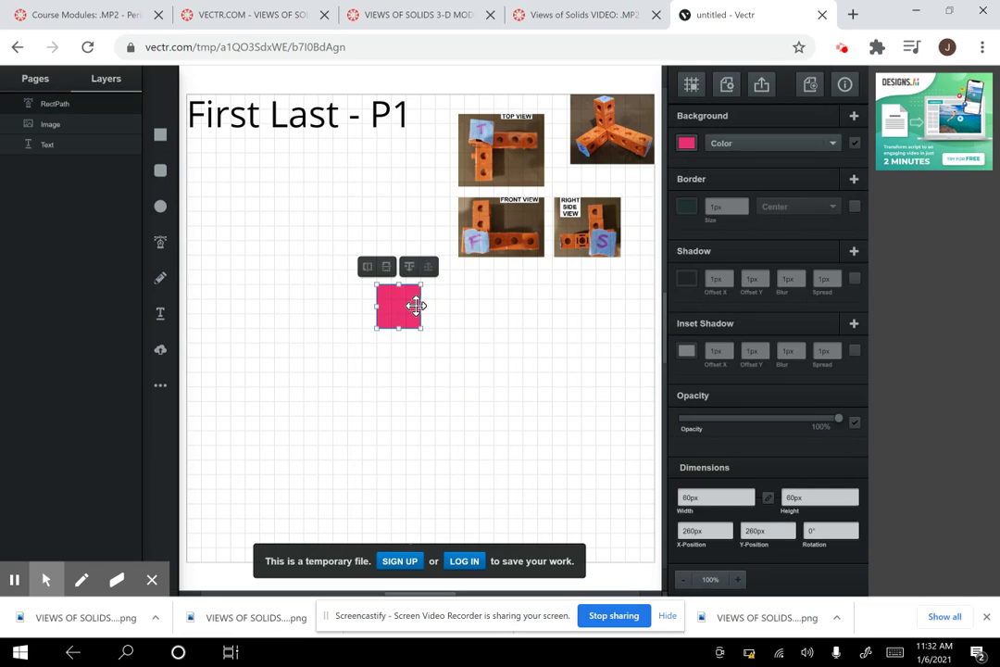
{"action": "key", "text": "Delete"}
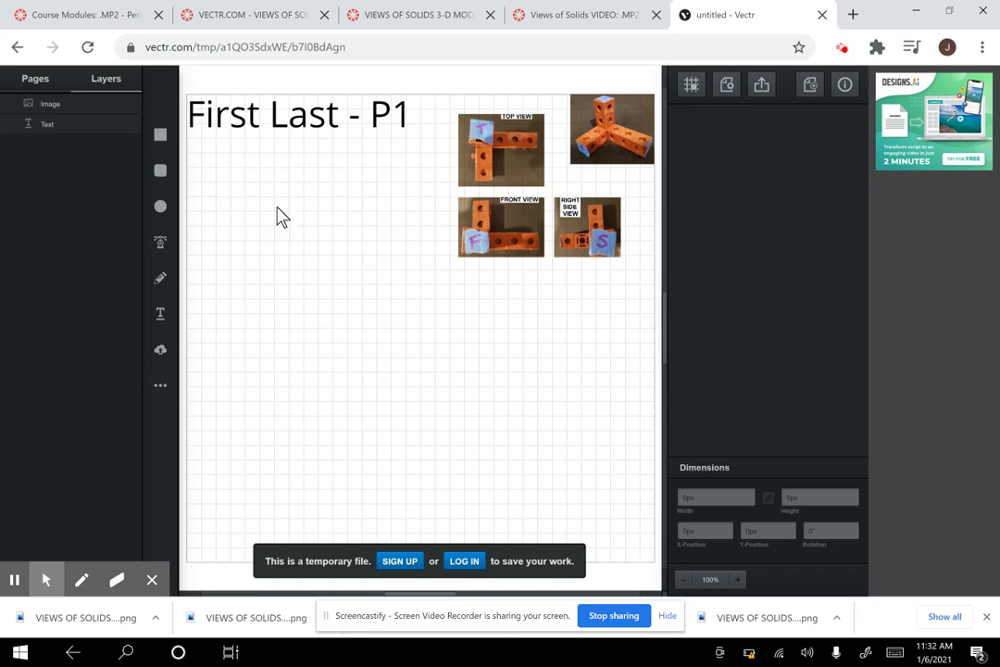
Add a 60 × 60px square and move it just below the reference image's lower-left corner, at X 300px, Y 240px.
{"action": "left_click", "coordinate": [160, 141]}
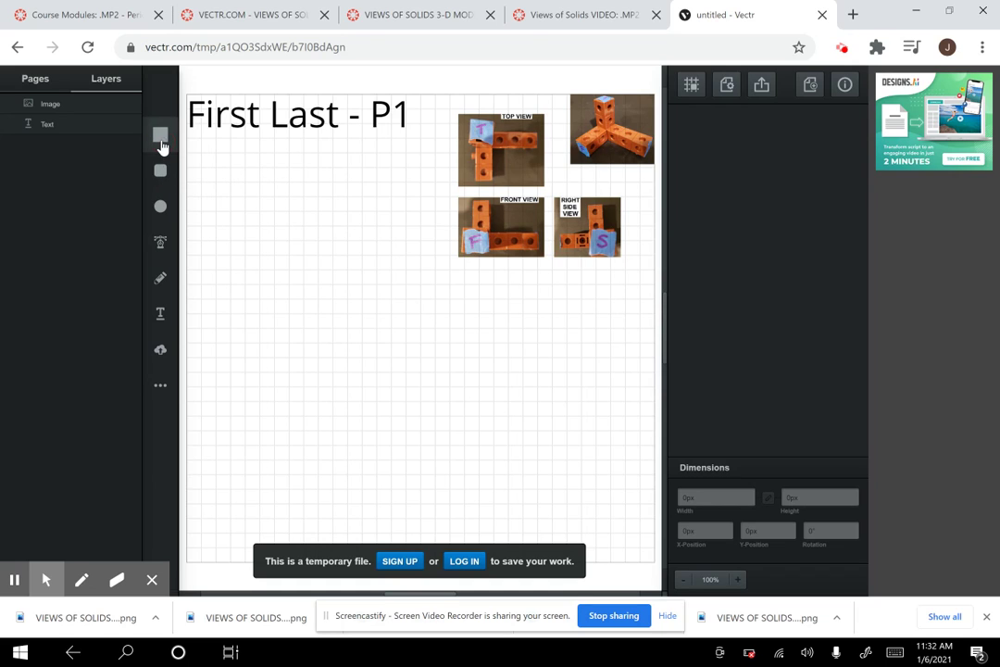
{"action": "left_click", "coordinate": [361, 327]}
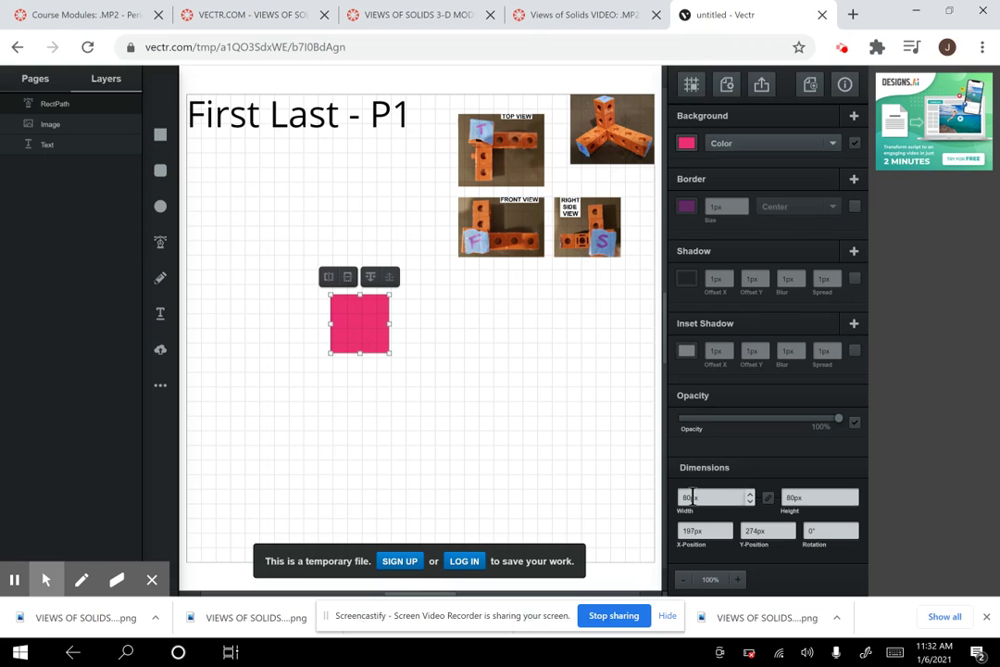
{"action": "double_click", "coordinate": [688, 497]}
{"action": "type", "text": "60"}
{"action": "key", "text": "Tab"}
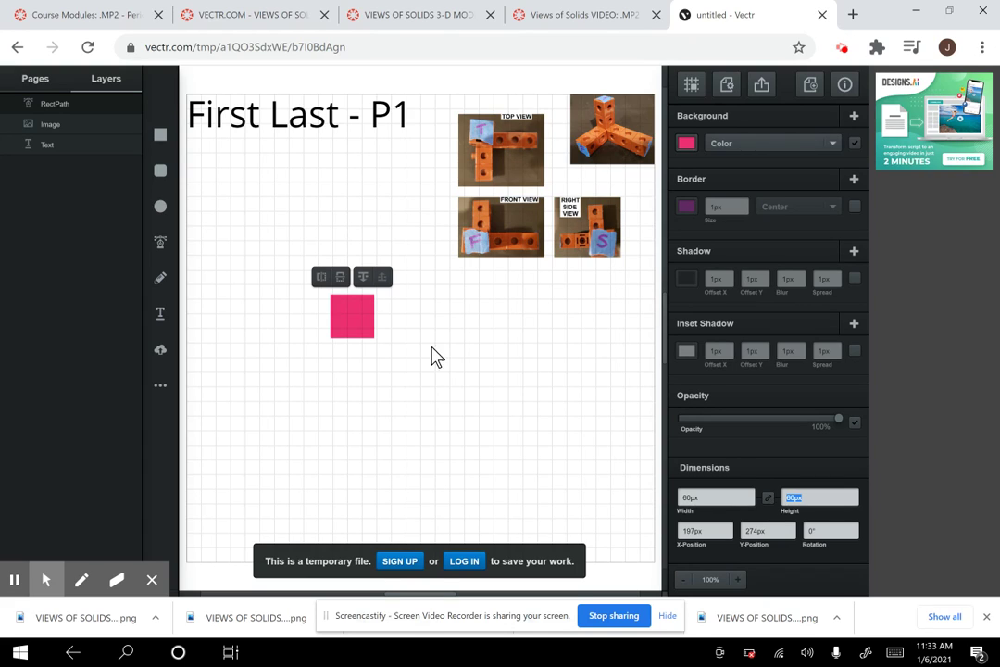
{"action": "left_click_drag", "start_coordinate": [360, 317], "coordinate": [430, 291]}
{"action": "left_click", "coordinate": [433, 397]}
Remove the square's background fill and give it a black (#000000) border 5px thick.
{"action": "left_click", "coordinate": [686, 145]}
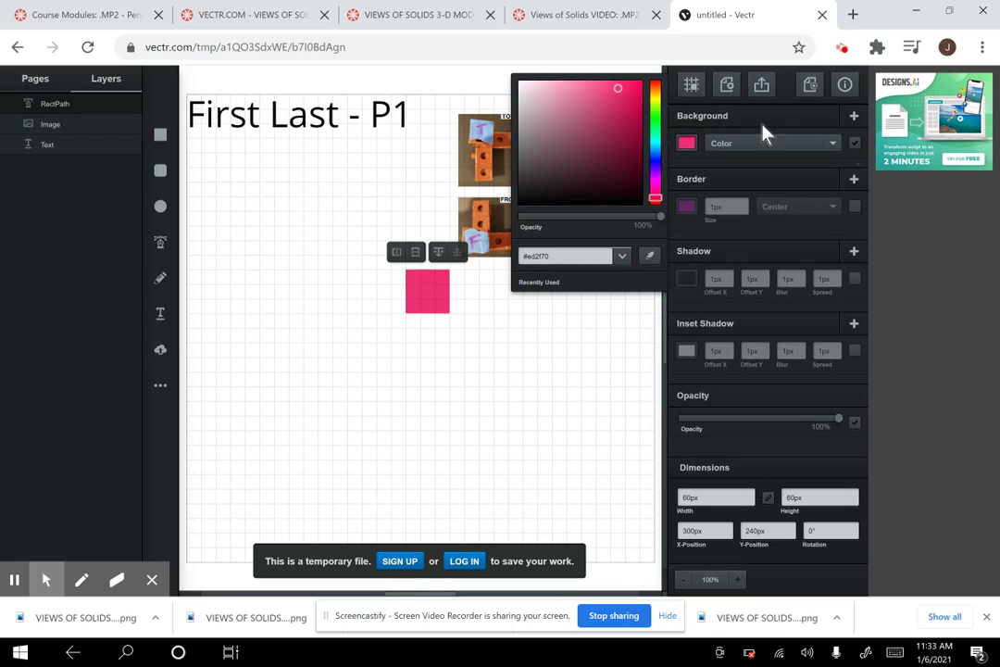
{"action": "left_click", "coordinate": [854, 144]}
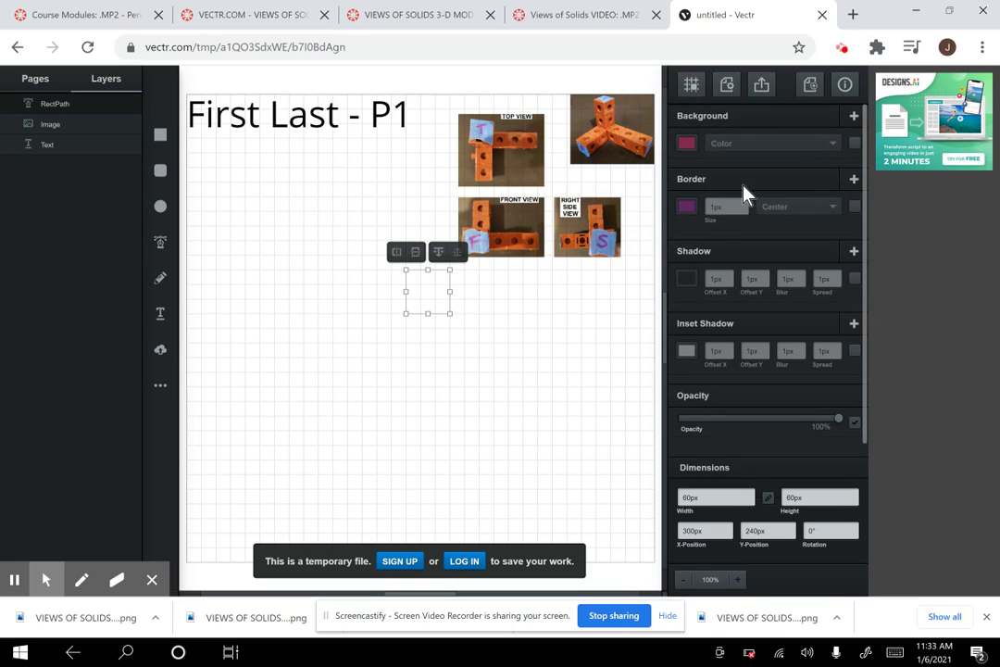
{"action": "left_click", "coordinate": [686, 206]}
{"action": "left_click", "coordinate": [655, 209]}
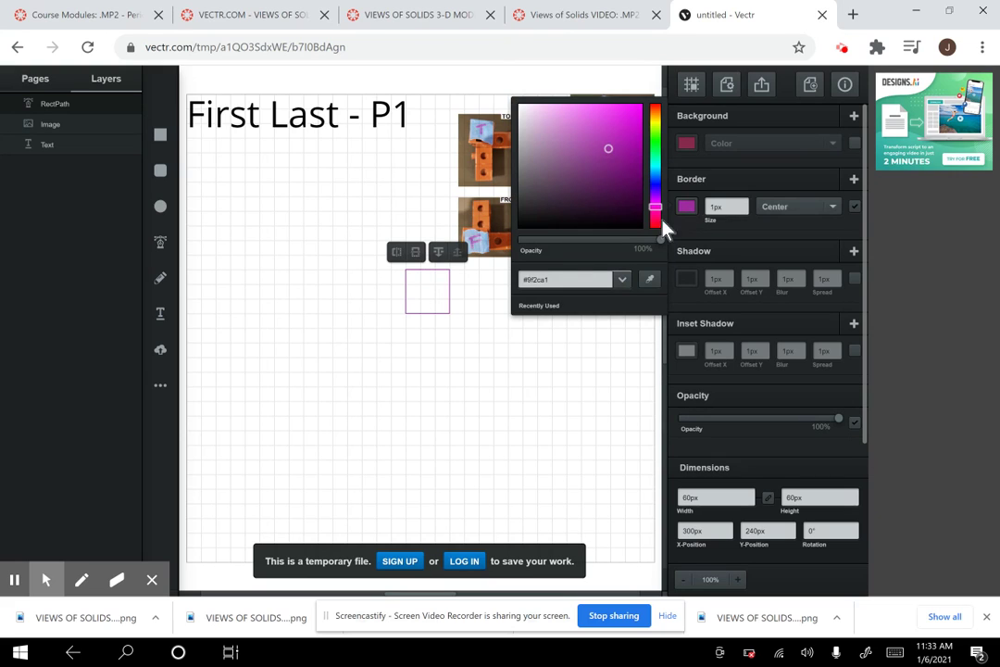
{"action": "left_click_drag", "start_coordinate": [619, 178], "coordinate": [660, 272]}
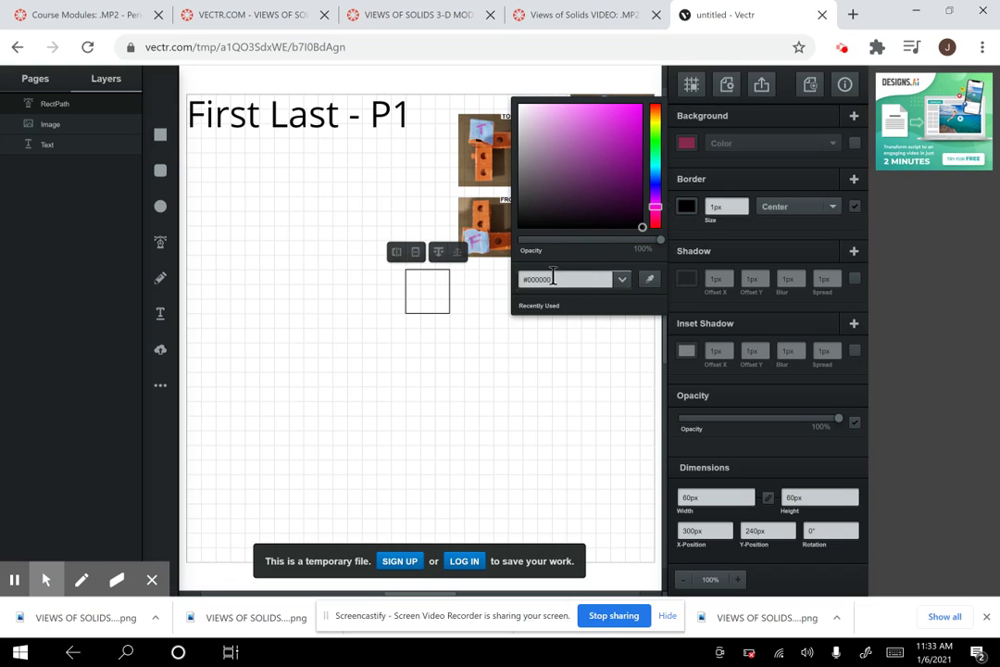
{"action": "left_click", "coordinate": [745, 203]}
{"action": "left_click", "coordinate": [745, 203]}
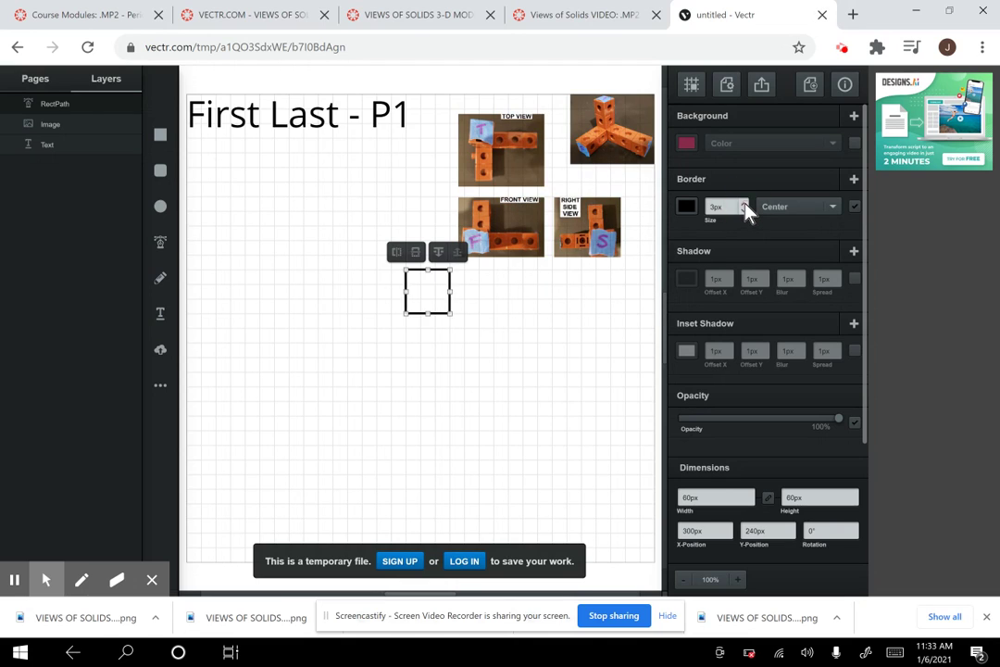
{"action": "left_click", "coordinate": [745, 204]}
{"action": "left_click", "coordinate": [744, 204]}
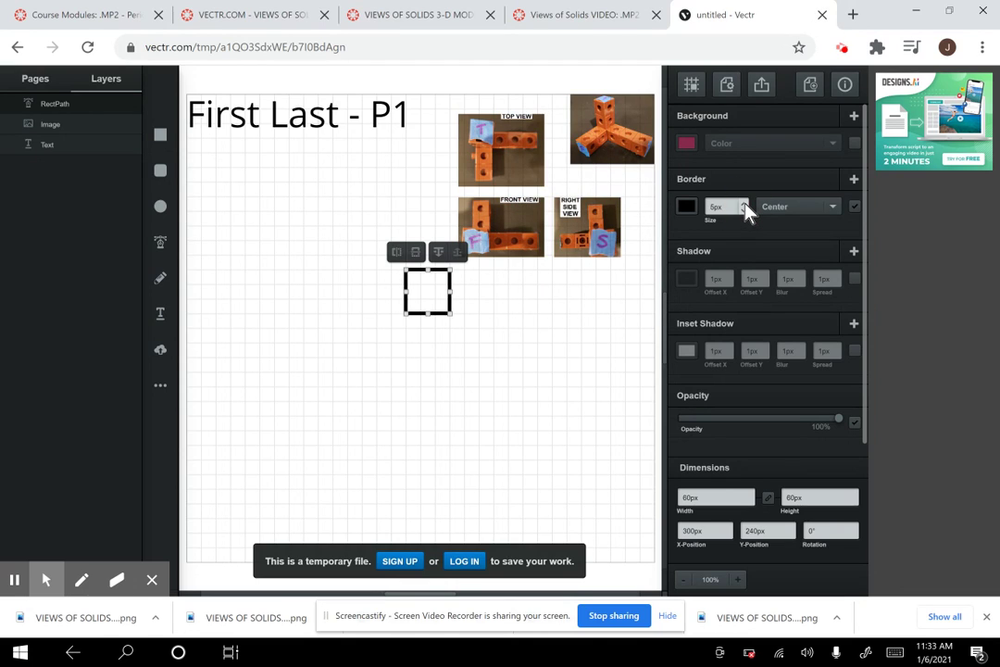
Shift the outlined square slightly upward to about X 300px, Y 236px, and deselect it.
{"action": "left_click", "coordinate": [437, 311]}
{"action": "left_click_drag", "start_coordinate": [437, 339], "coordinate": [437, 309]}
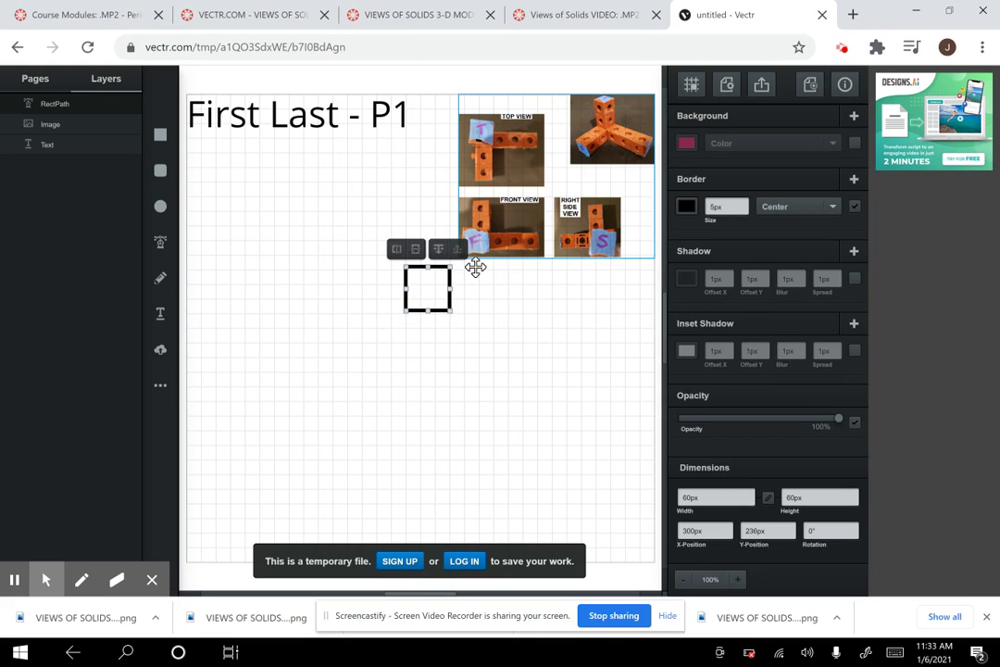
{"action": "left_click", "coordinate": [341, 432]}
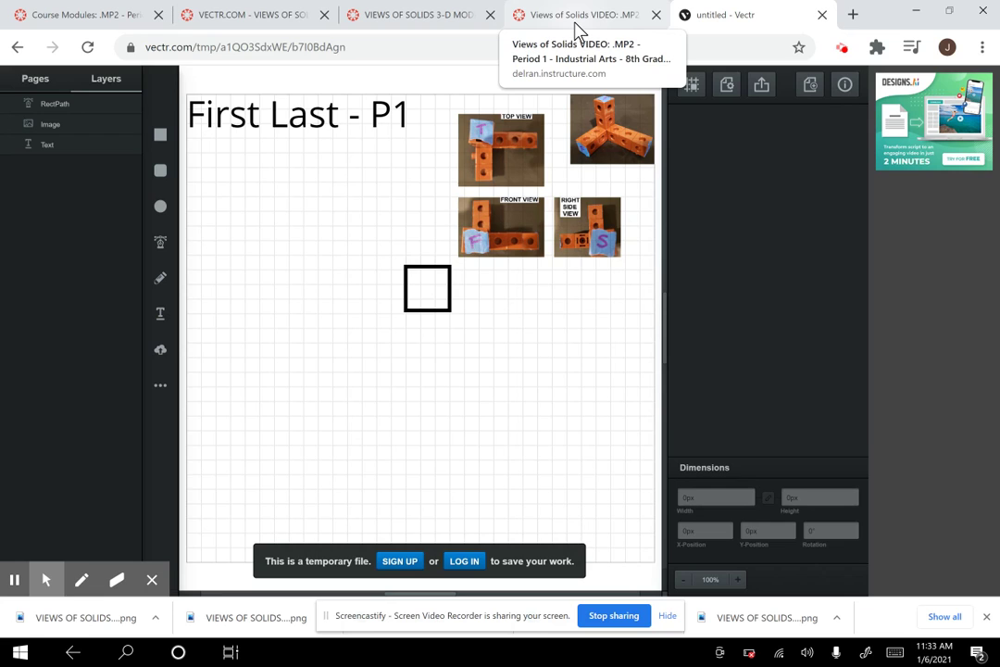
Switch to the Views of Solids VIDEO course page and watch "Topic 12.2 Views Of Solids" full screen, dismissing the low-battery alert.
{"action": "left_click", "coordinate": [510, 161]}
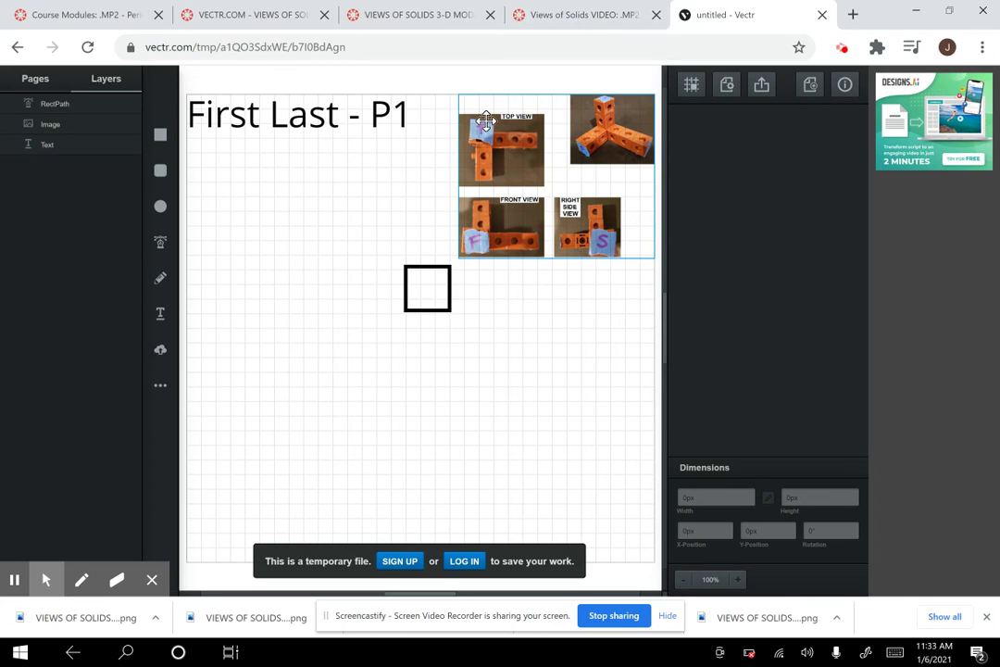
{"action": "left_click", "coordinate": [590, 26]}
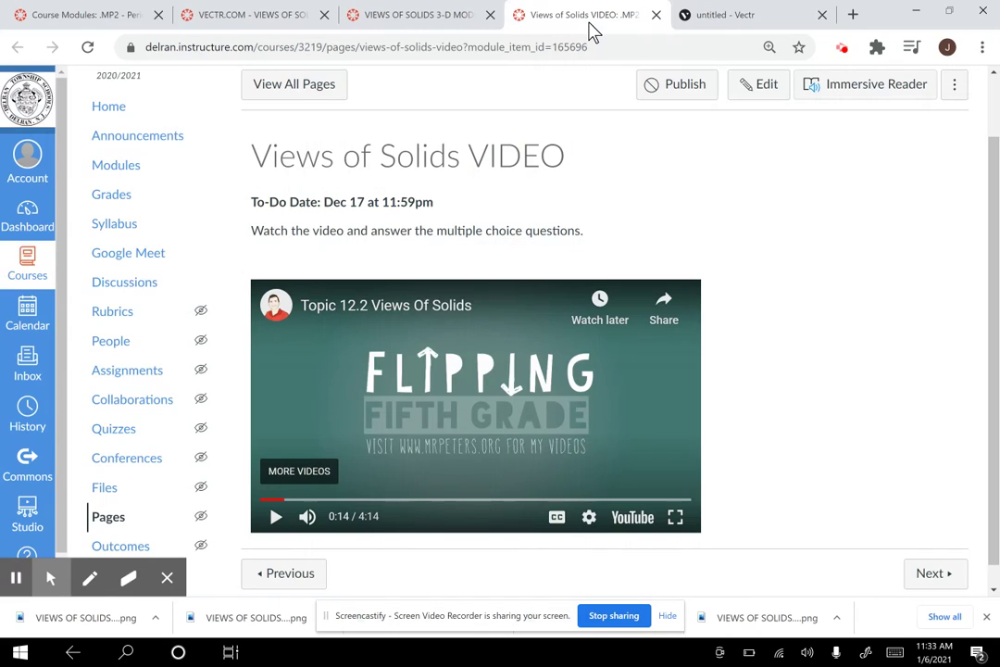
{"action": "left_click", "coordinate": [471, 460]}
{"action": "left_click", "coordinate": [675, 517]}
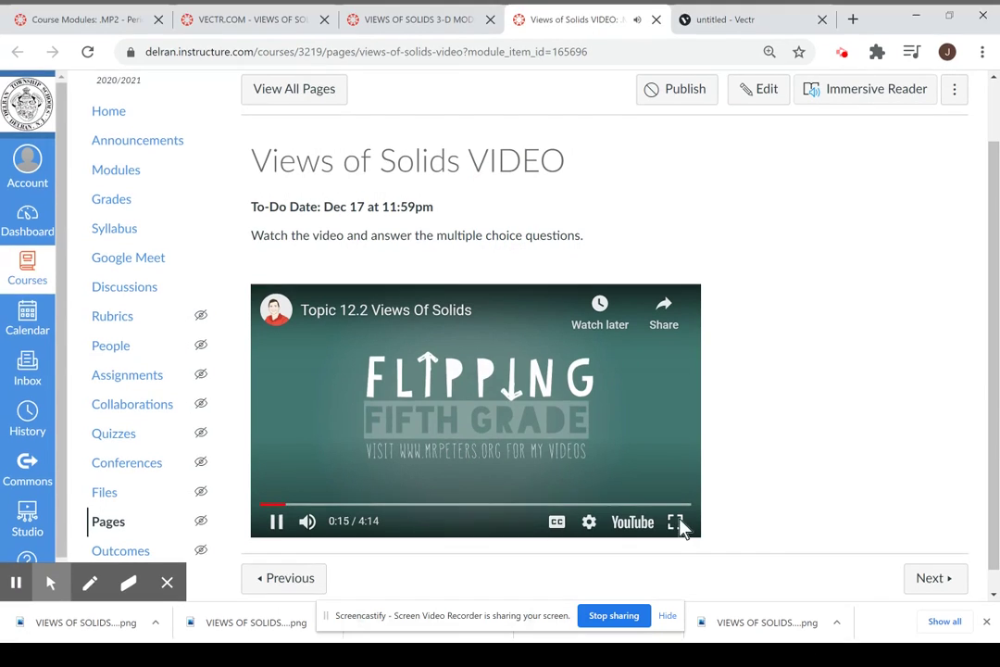
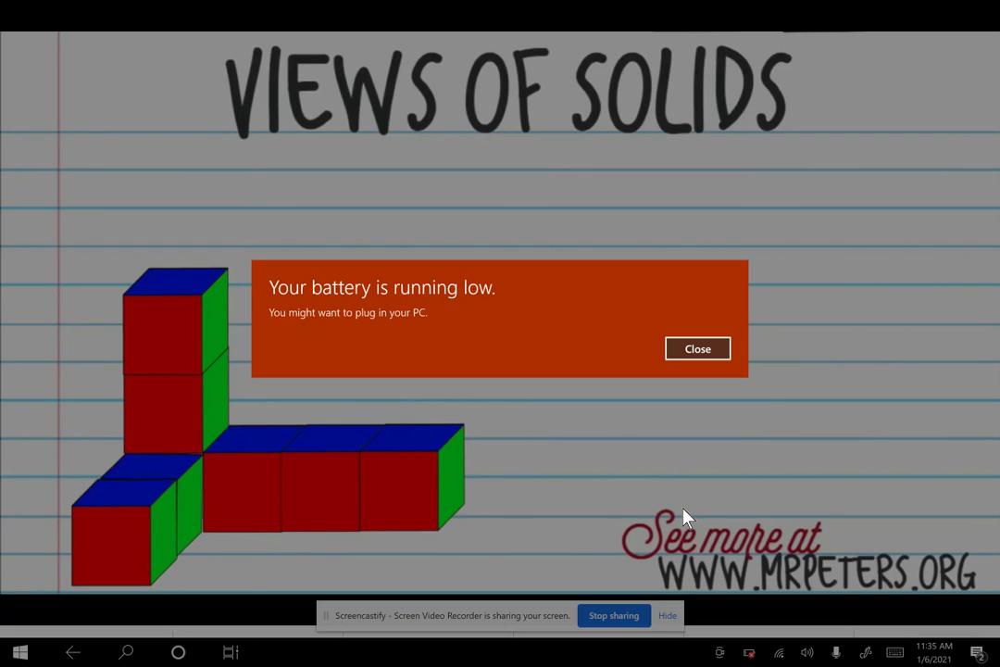
{"action": "left_click", "coordinate": [704, 350]}
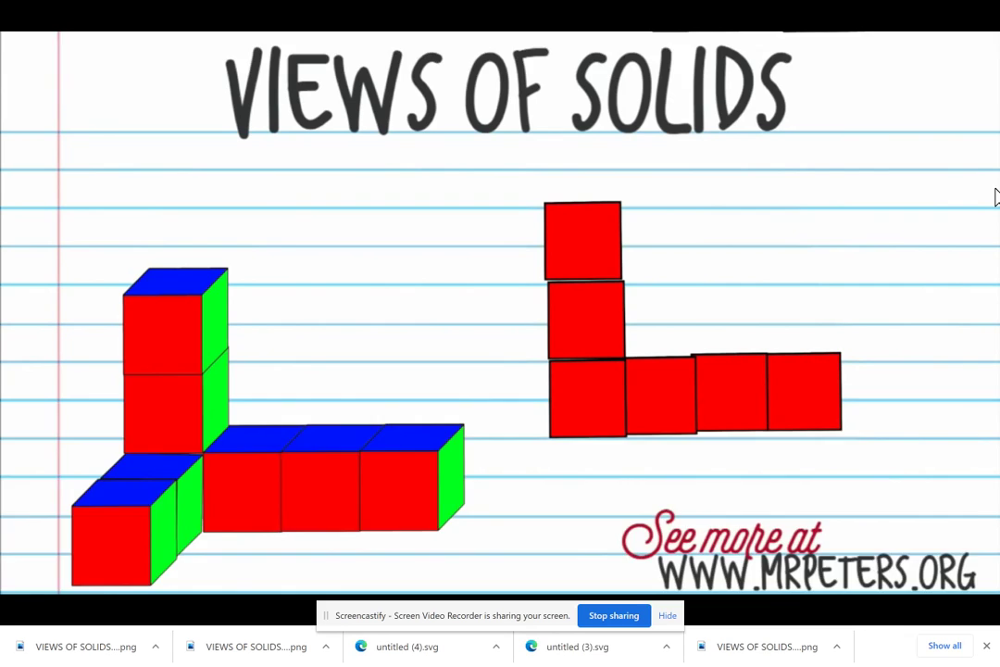
{"action": "mouse_move", "coordinate": [793, 190]}
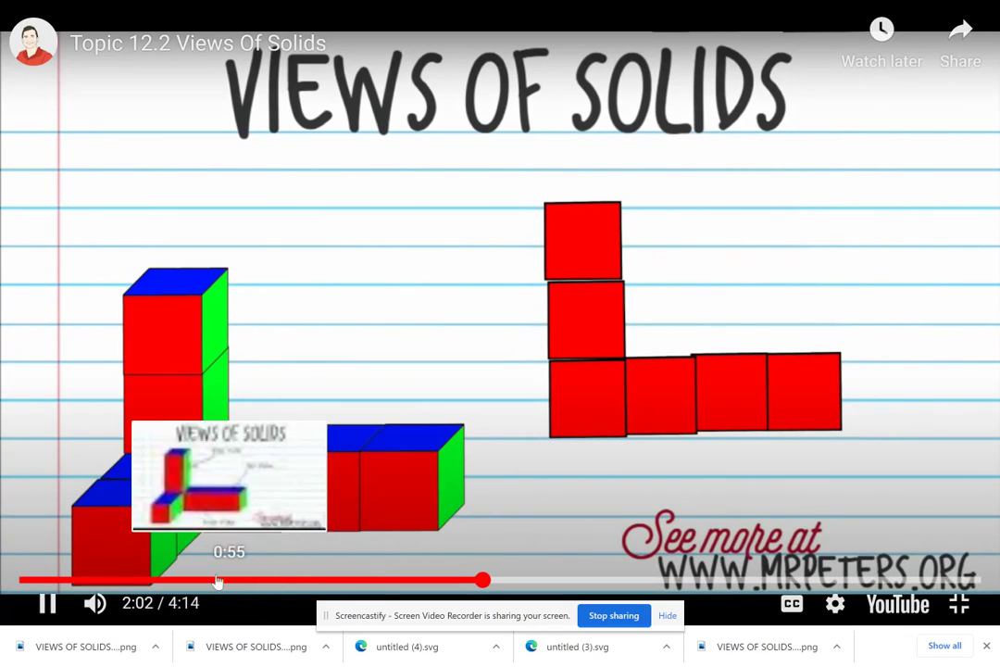
Pause the solids video, leave full screen, and compare its front view of squares with the reference image in the Vectr drawing.
{"action": "left_click", "coordinate": [48, 604]}
{"action": "key", "text": "Escape"}
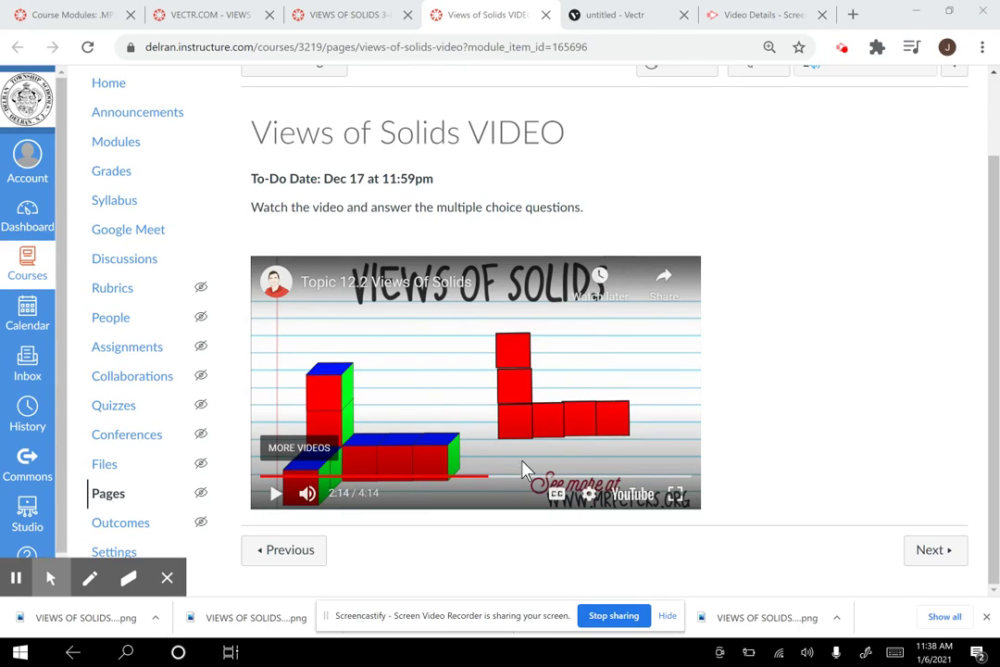
{"action": "left_click", "coordinate": [616, 20]}
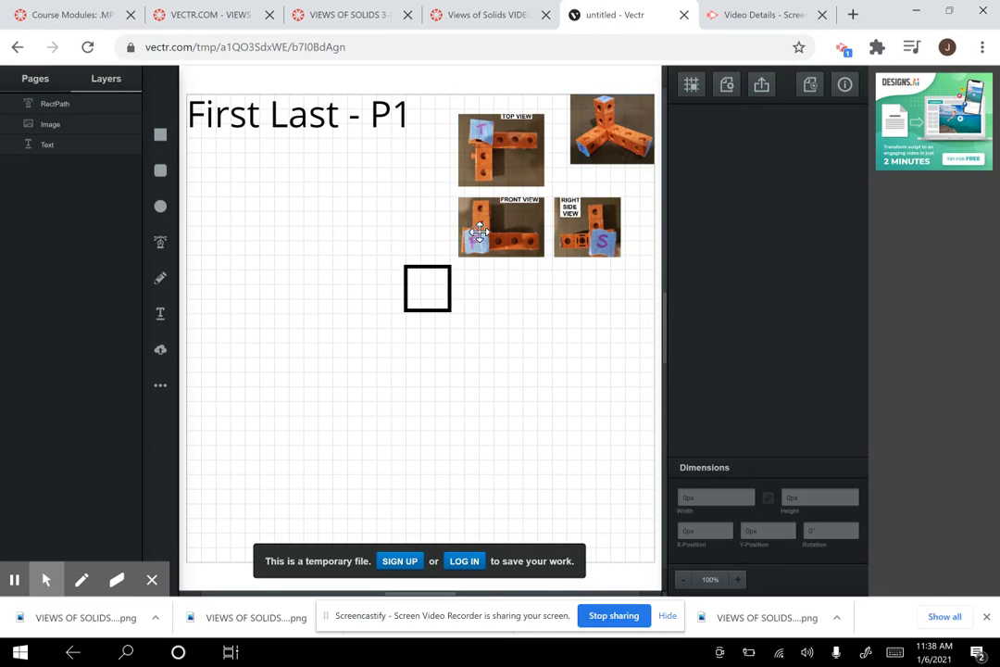
{"action": "left_click", "coordinate": [514, 241]}
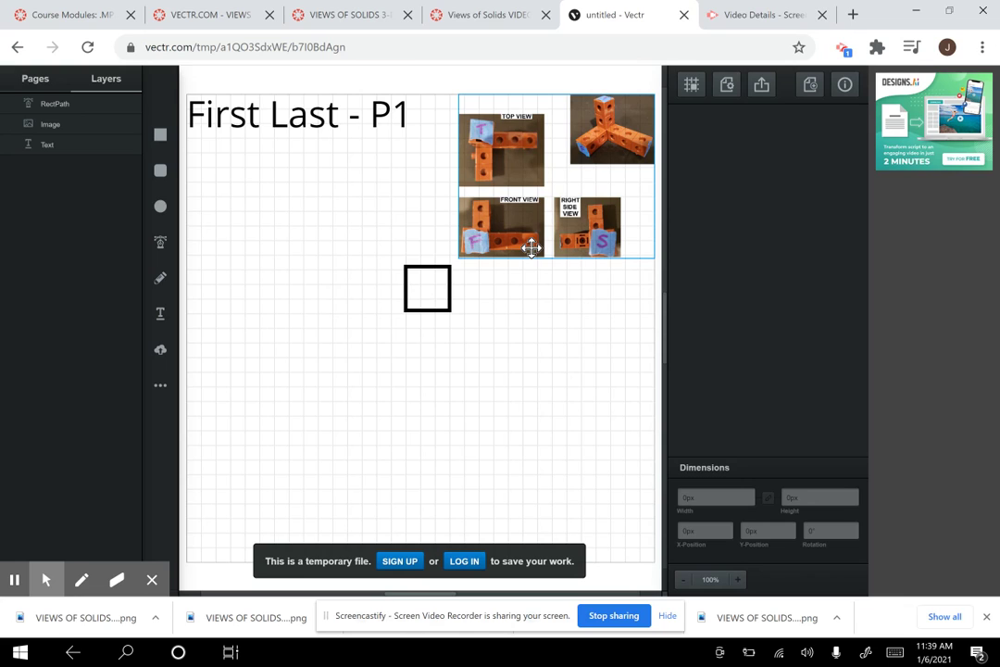
{"action": "left_click", "coordinate": [418, 297]}
{"action": "left_click", "coordinate": [417, 300]}
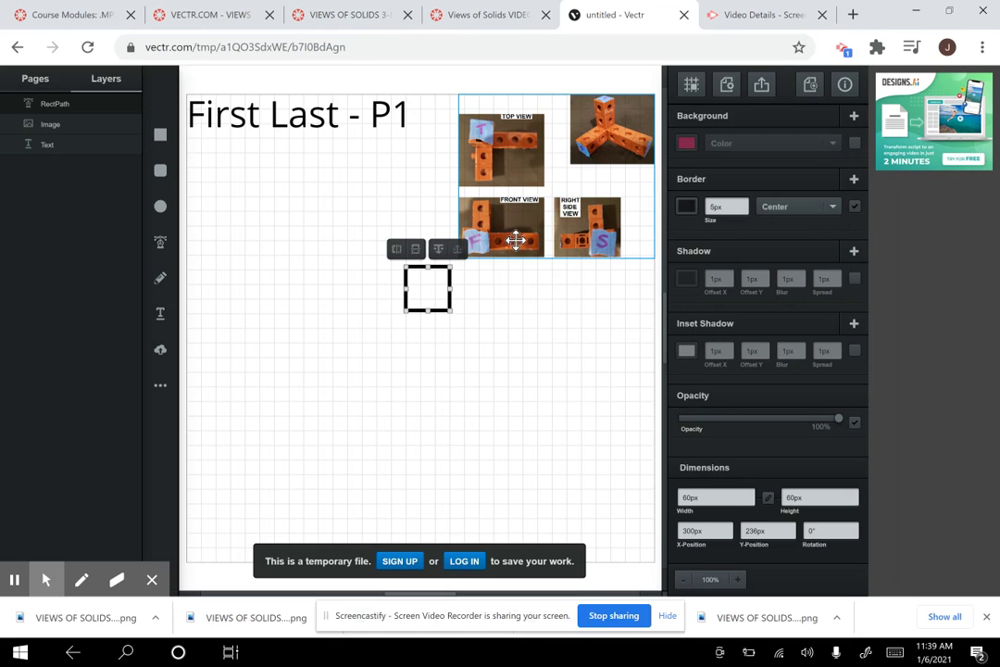
{"action": "left_click", "coordinate": [497, 22]}
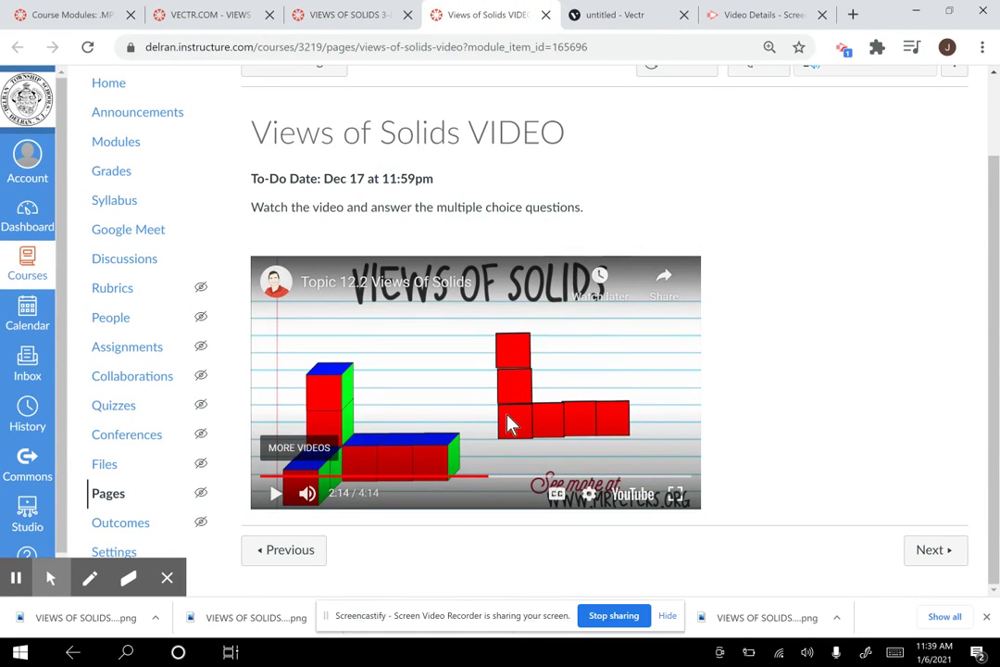
{"action": "left_click", "coordinate": [659, 19]}
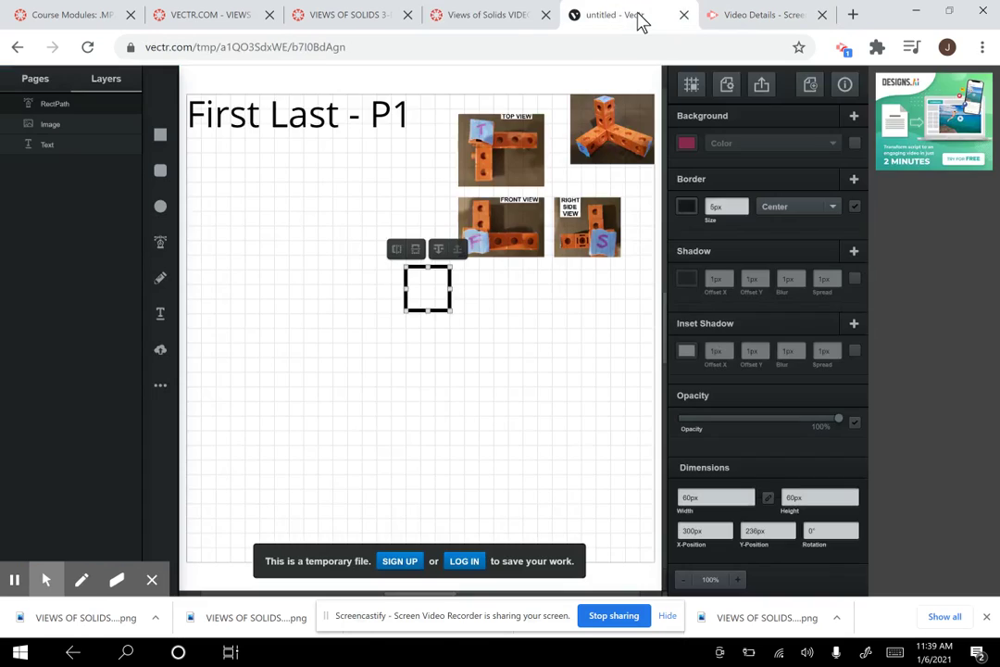
{"action": "left_click", "coordinate": [434, 319]}
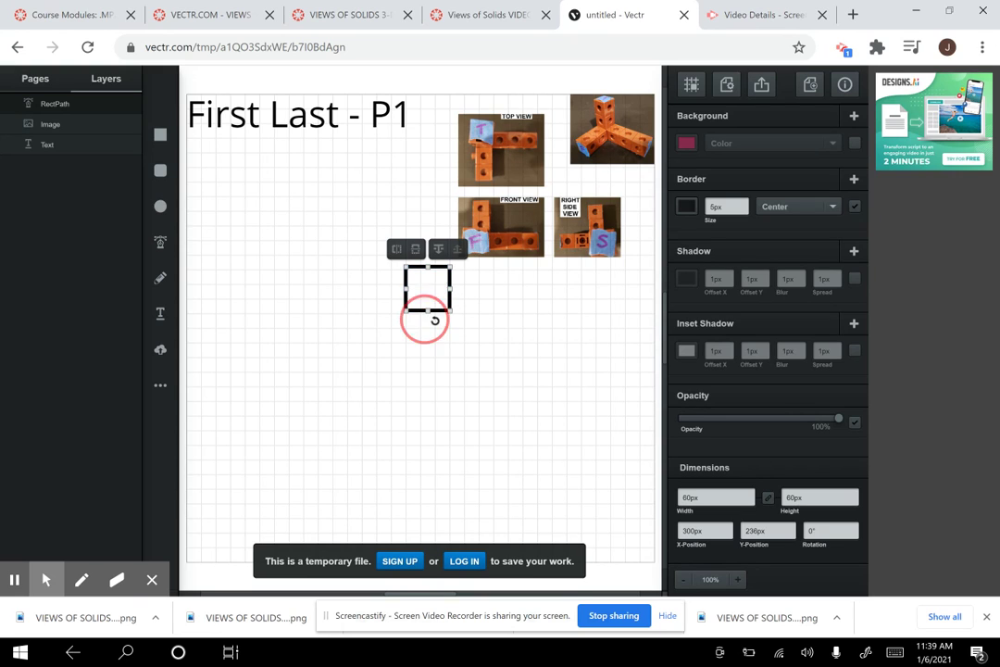
{"action": "left_click_drag", "start_coordinate": [435, 319], "coordinate": [497, 354]}
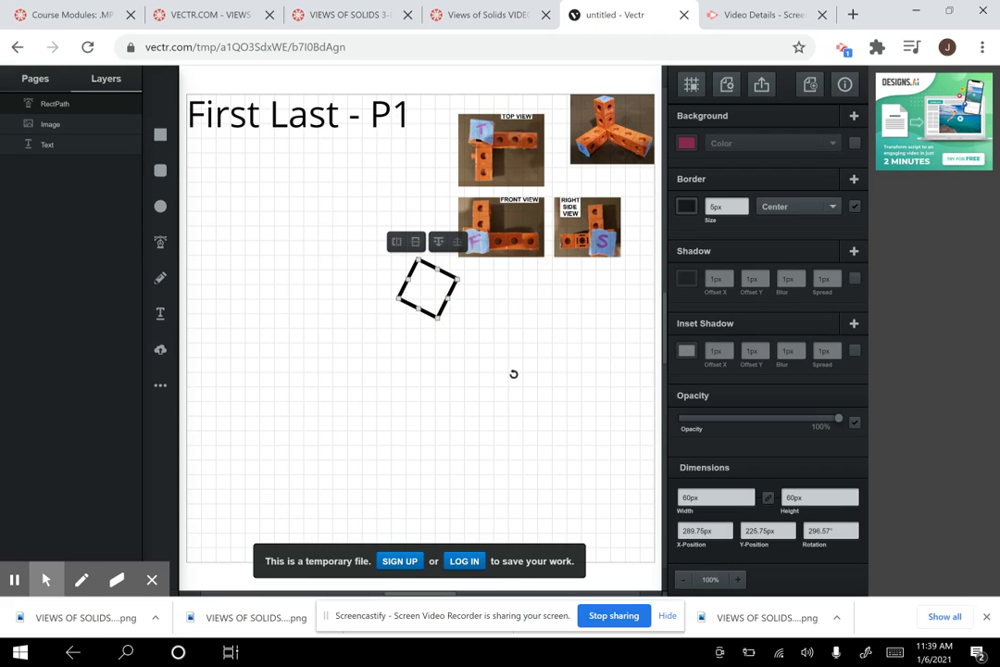
{"action": "key", "text": "ctrl+z"}
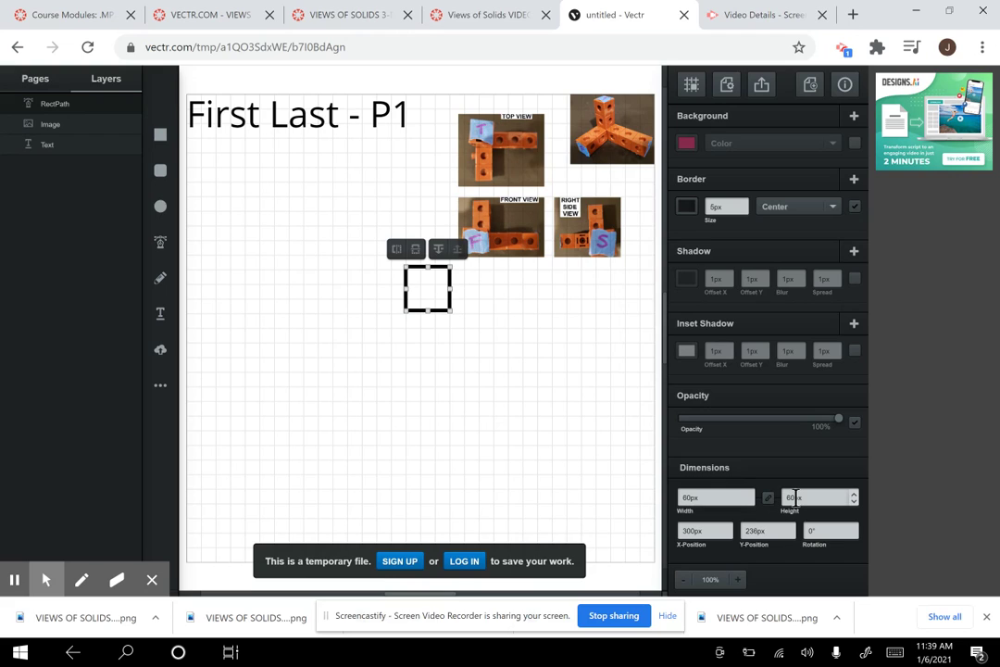
{"action": "left_click", "coordinate": [426, 350]}
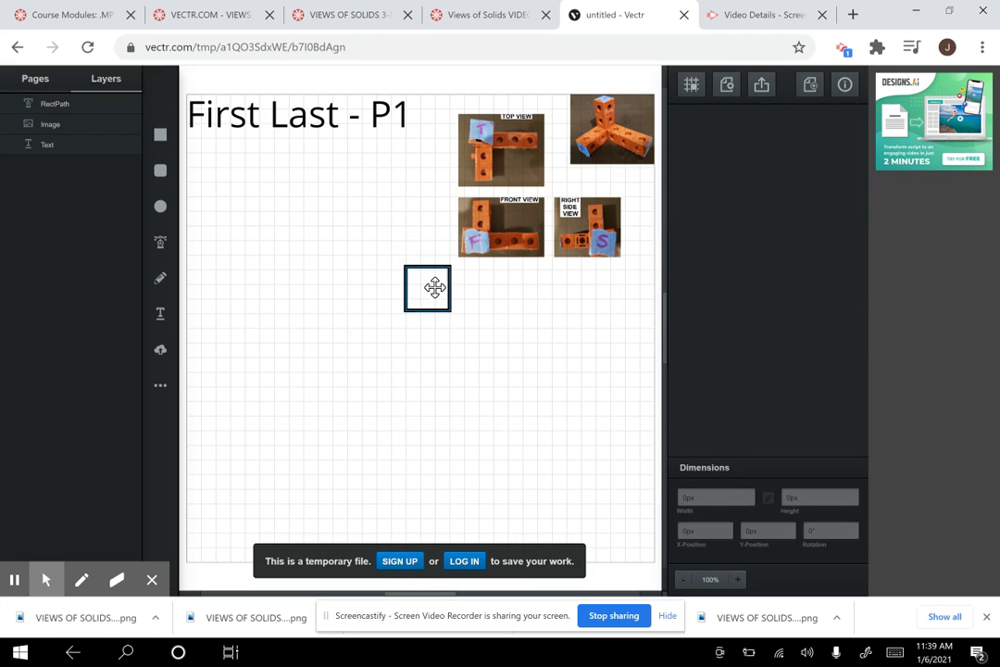
Select the outlined square and check the squares making up the front view in the paused video, returning to Vectr.
{"action": "left_click", "coordinate": [433, 285]}
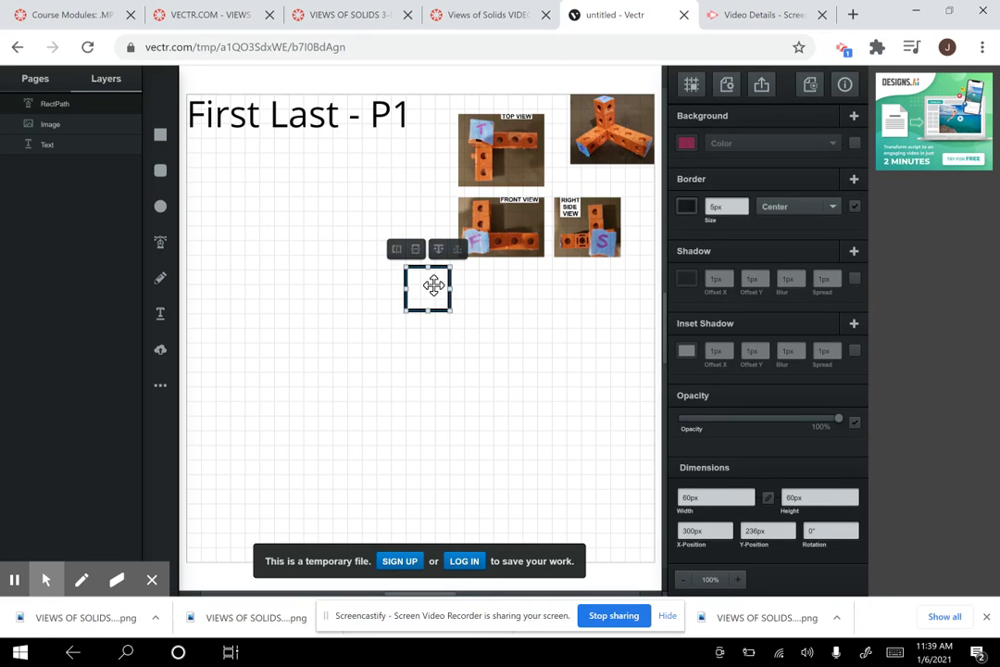
{"action": "left_click", "coordinate": [468, 26]}
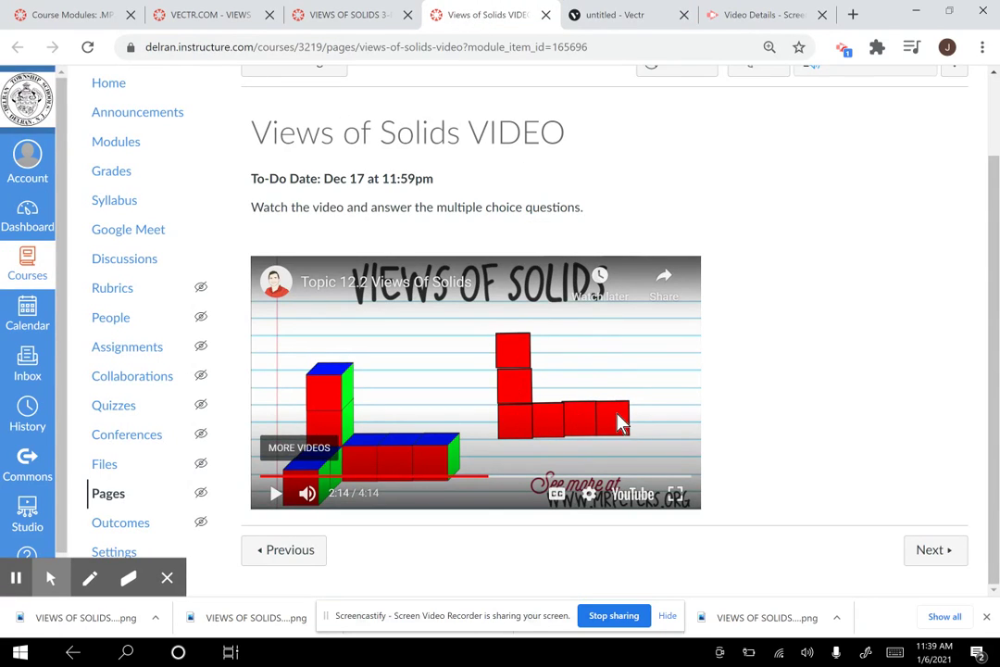
{"action": "left_click", "coordinate": [633, 17]}
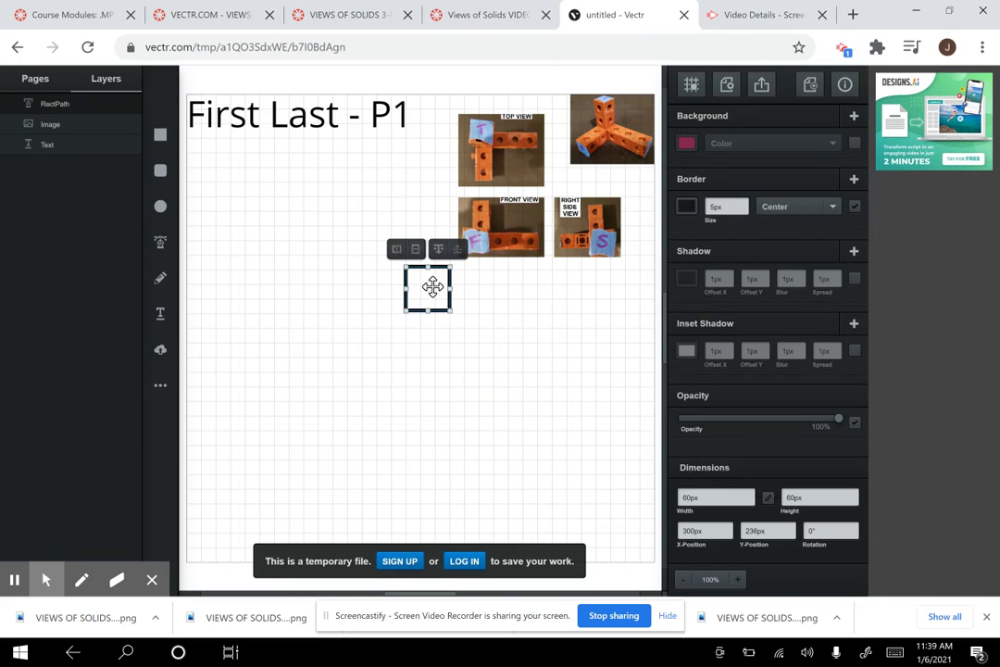
{"action": "key", "text": "ctrl+d"}
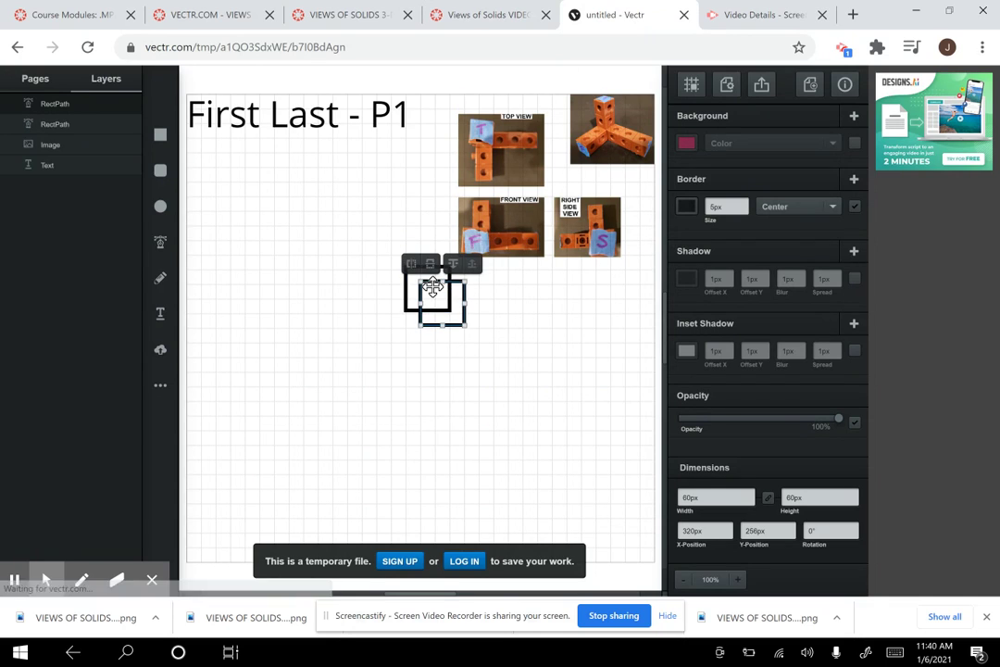
{"action": "key", "text": "ctrl+d"}
{"action": "key", "text": "ctrl+d"}
{"action": "key", "text": "ctrl+d"}
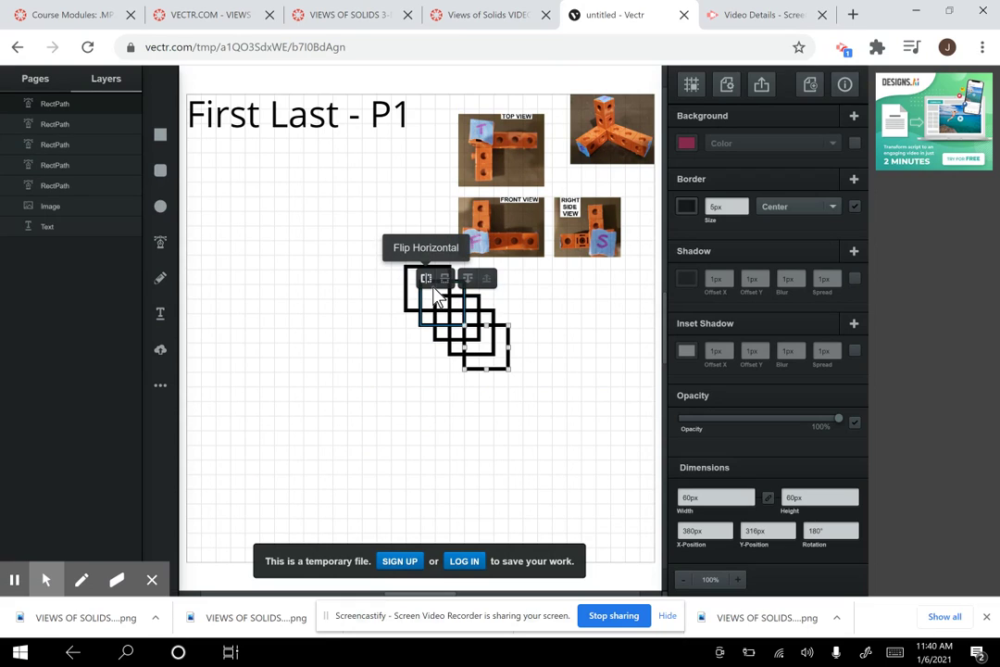
{"action": "key", "text": "ctrl+d"}
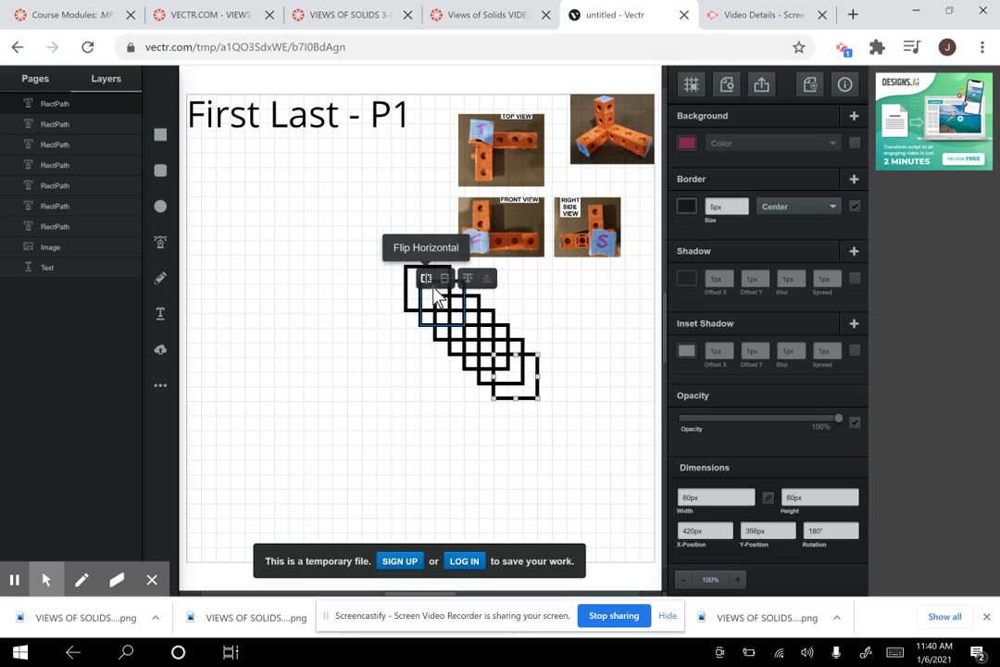
{"action": "key", "text": "ctrl+d"}
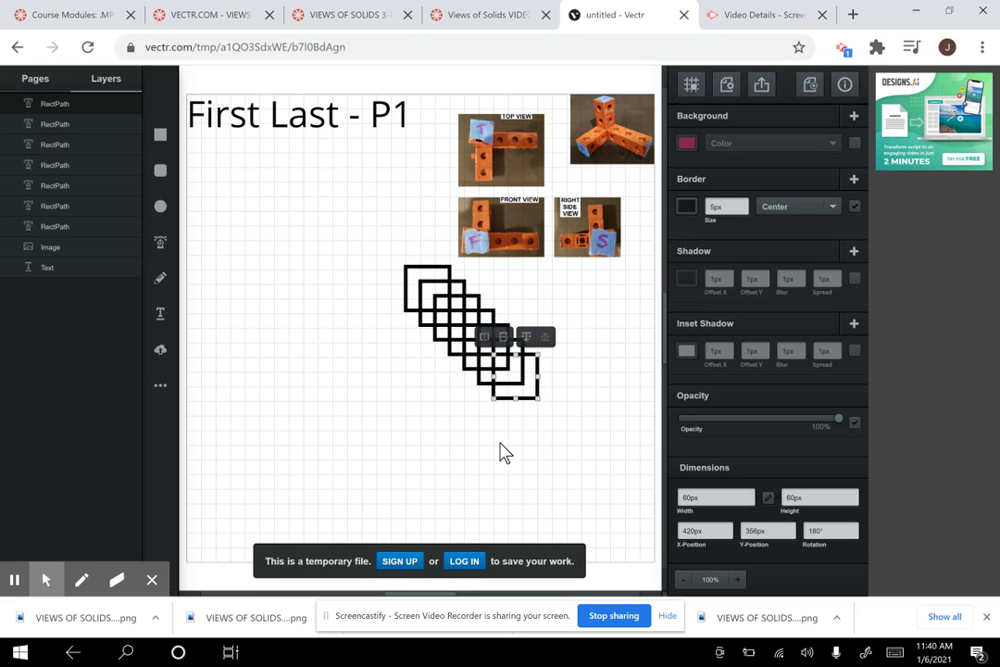
{"action": "key", "text": "ctrl+z"}
{"action": "key", "text": "ctrl+z"}
{"action": "key", "text": "ctrl+z"}
{"action": "key", "text": "ctrl+z"}
{"action": "key", "text": "ctrl+z"}
{"action": "key", "text": "ctrl+z"}
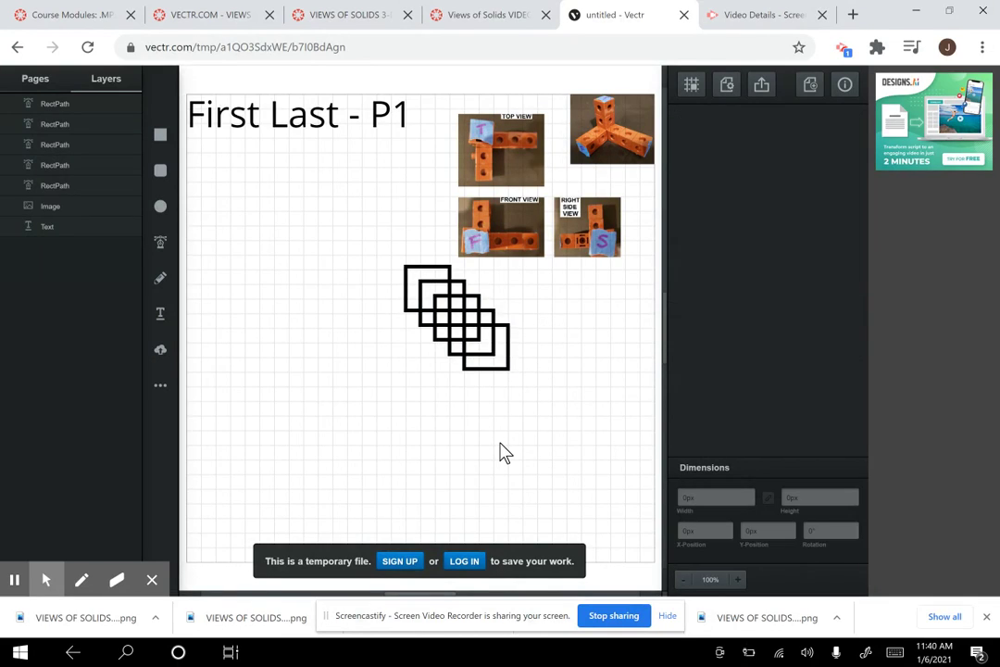
Duplicate the outlined 60 × 60px square six times.
{"action": "left_click", "coordinate": [430, 297]}
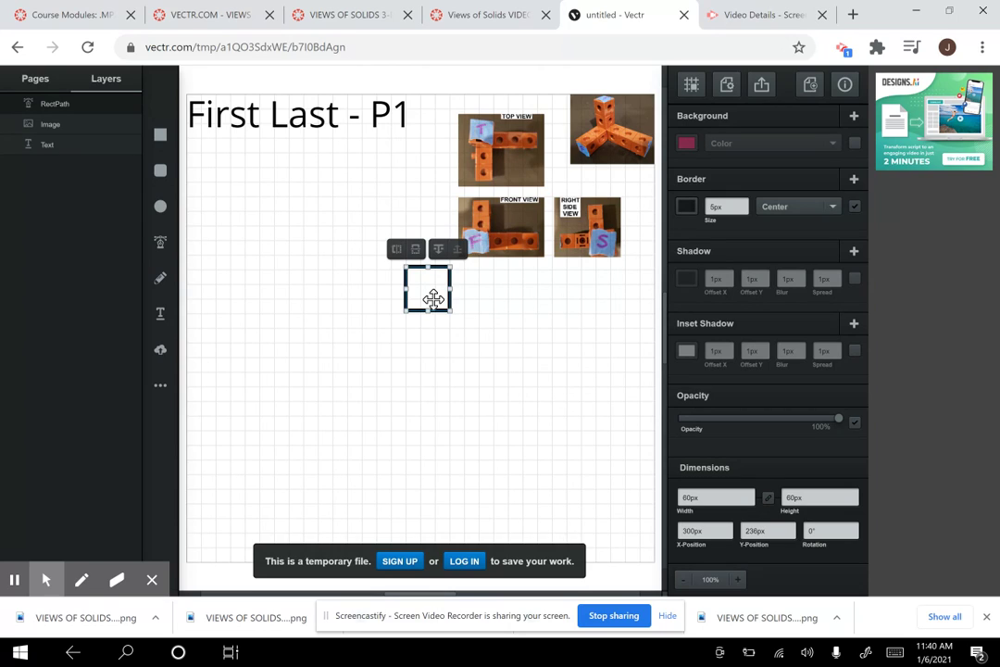
{"action": "key", "text": "ctrl+d"}
{"action": "key", "text": "ctrl+d"}
{"action": "key", "text": "ctrl+d"}
{"action": "key", "text": "ctrl+d"}
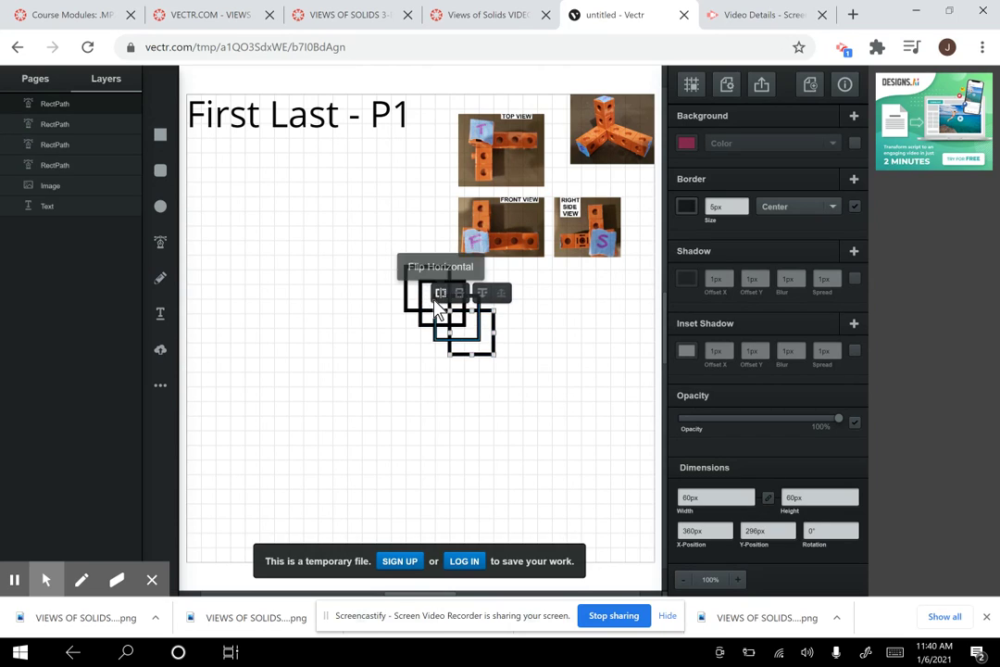
{"action": "key", "text": "ctrl+d"}
{"action": "key", "text": "ctrl+d"}
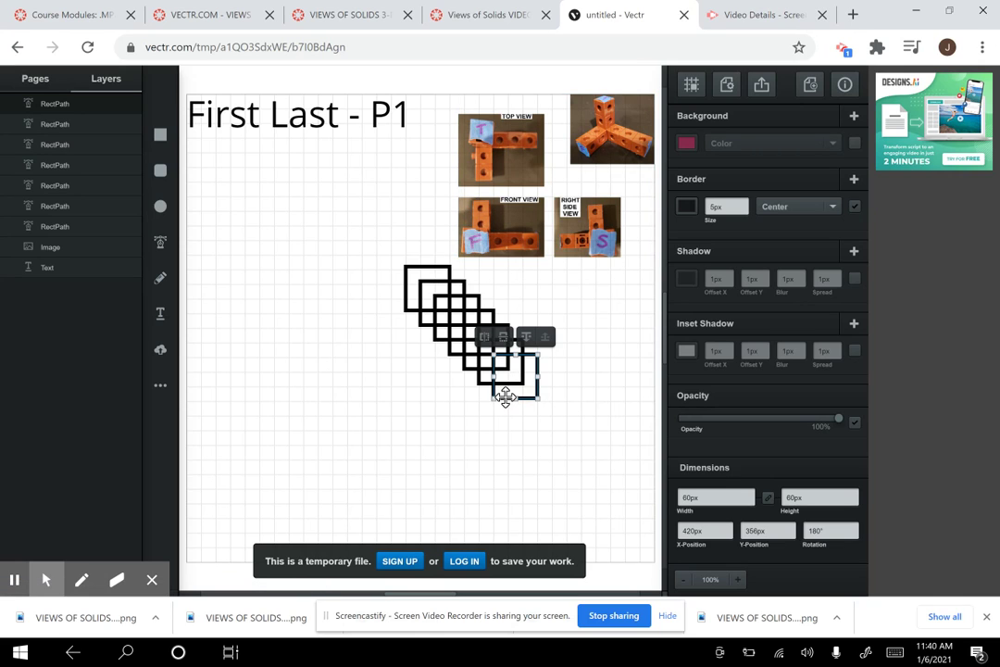
Move three of the copies into a loose vertical column near the canvas's lower-left area, the lowest at about X 55px, Y 520px.
{"action": "left_click_drag", "start_coordinate": [505, 400], "coordinate": [239, 517]}
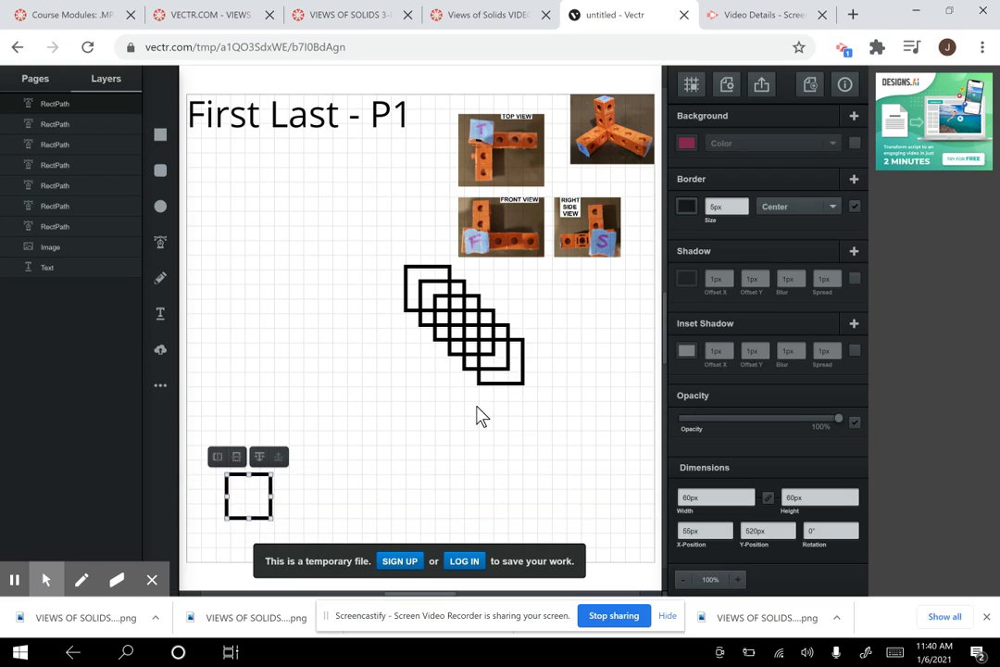
{"action": "left_click_drag", "start_coordinate": [503, 375], "coordinate": [235, 440]}
{"action": "left_click_drag", "start_coordinate": [475, 364], "coordinate": [239, 379]}
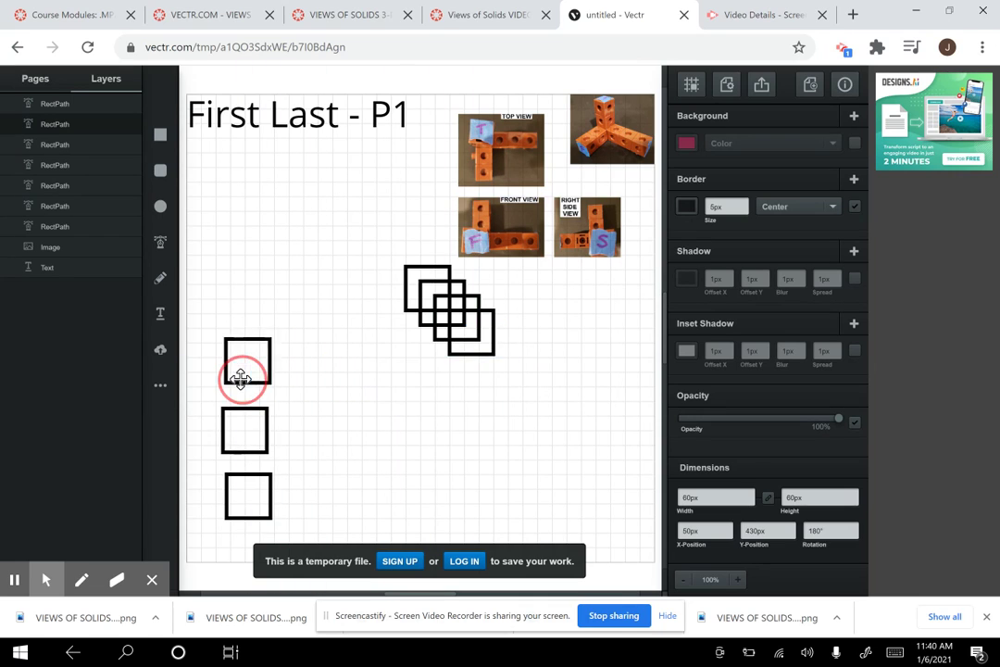
Move the other three copies into a loose row beside the column's lowest square, the last at about X 294px, Y 507px.
{"action": "left_click_drag", "start_coordinate": [468, 359], "coordinate": [320, 519]}
{"action": "left_click", "coordinate": [472, 348]}
{"action": "left_click_drag", "start_coordinate": [463, 350], "coordinate": [426, 423]}
{"action": "left_click_drag", "start_coordinate": [390, 473], "coordinate": [366, 500]}
{"action": "left_click_drag", "start_coordinate": [447, 324], "coordinate": [429, 511]}
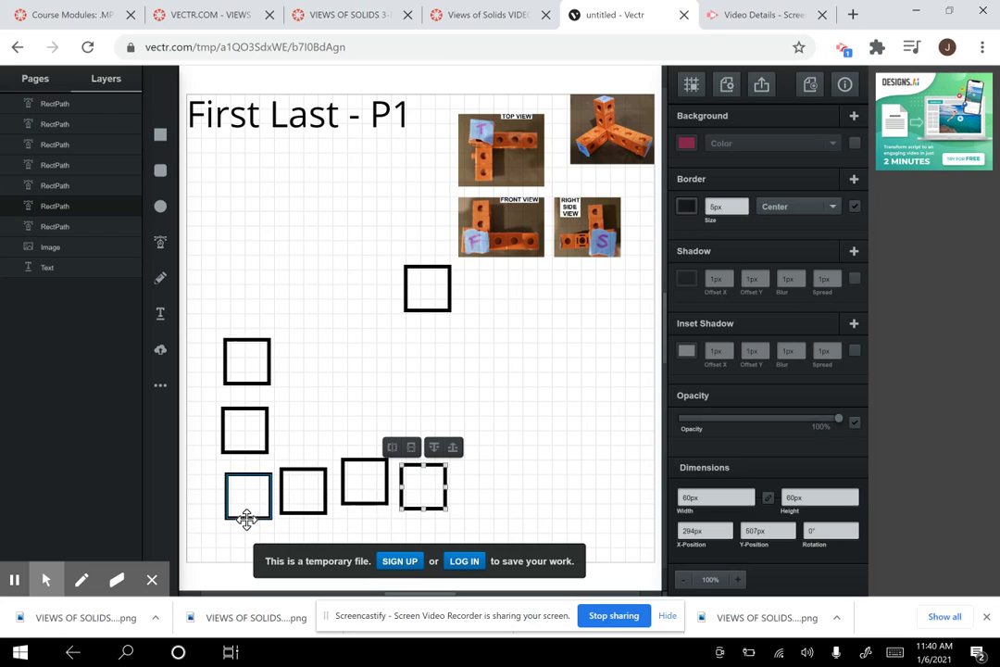
Snap three squares edge to edge as the bottom row at X 60px, 120px and 180px, all at Y 520px.
{"action": "left_click_drag", "start_coordinate": [246, 520], "coordinate": [206, 573]}
{"action": "left_click", "coordinate": [208, 558]}
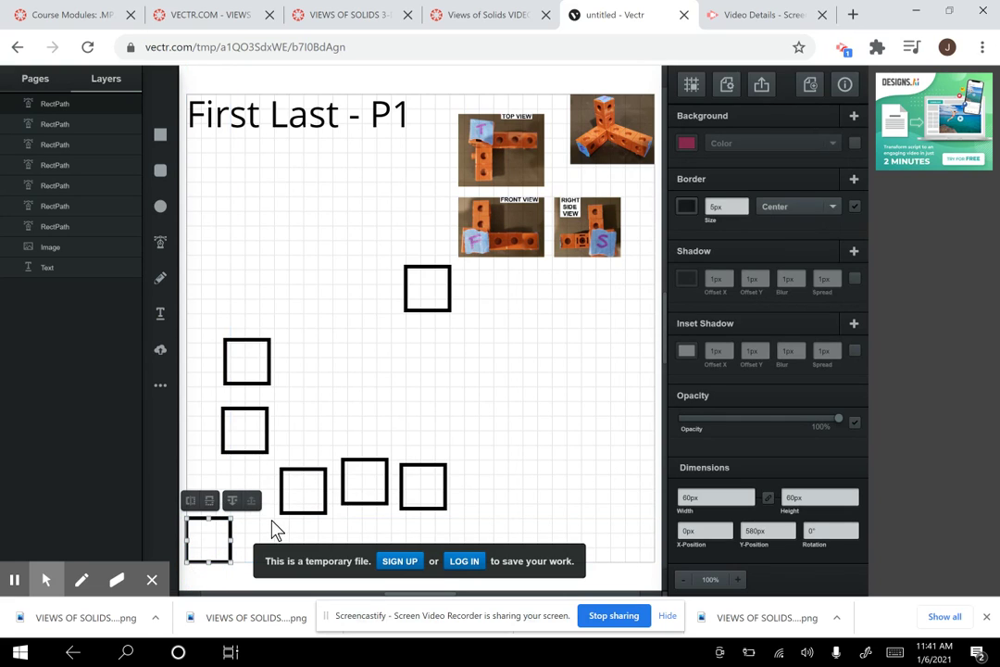
{"action": "left_click_drag", "start_coordinate": [283, 489], "coordinate": [236, 496]}
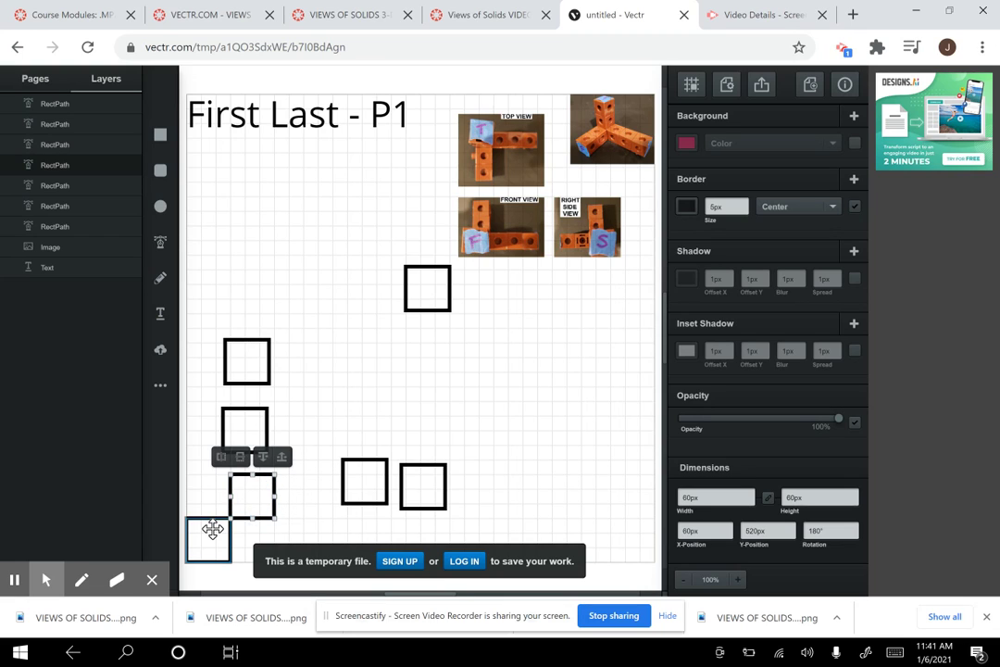
{"action": "left_click_drag", "start_coordinate": [206, 525], "coordinate": [299, 476]}
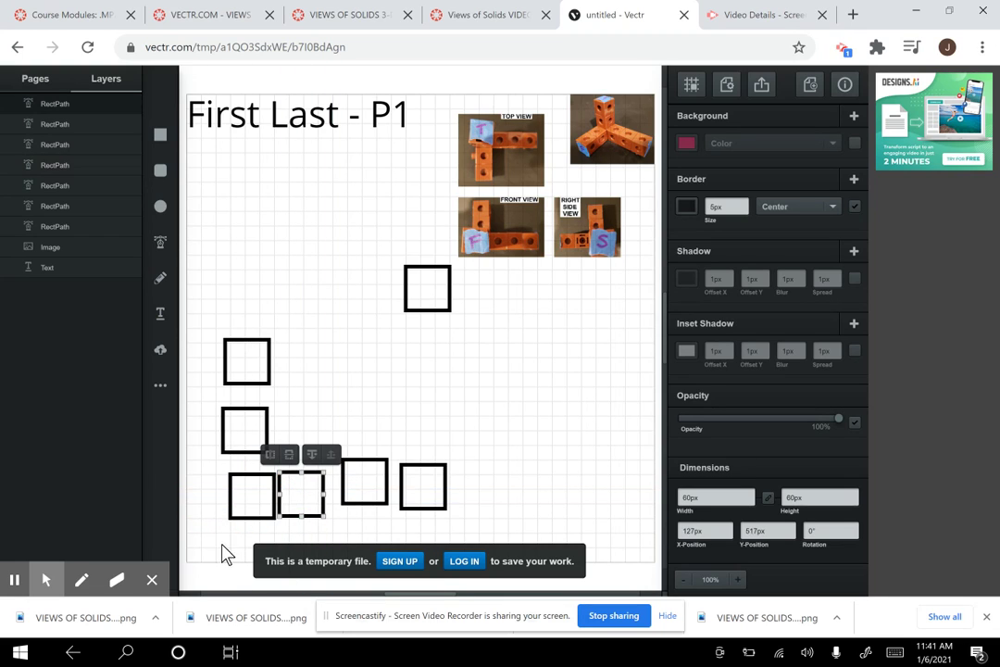
{"action": "left_click", "coordinate": [228, 498]}
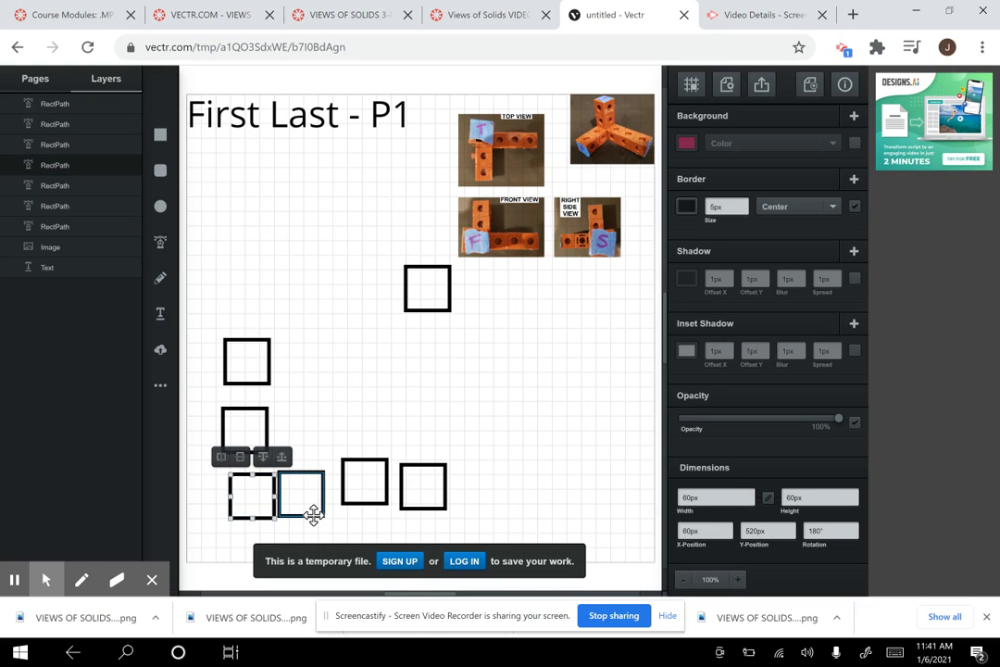
{"action": "left_click_drag", "start_coordinate": [313, 516], "coordinate": [309, 518]}
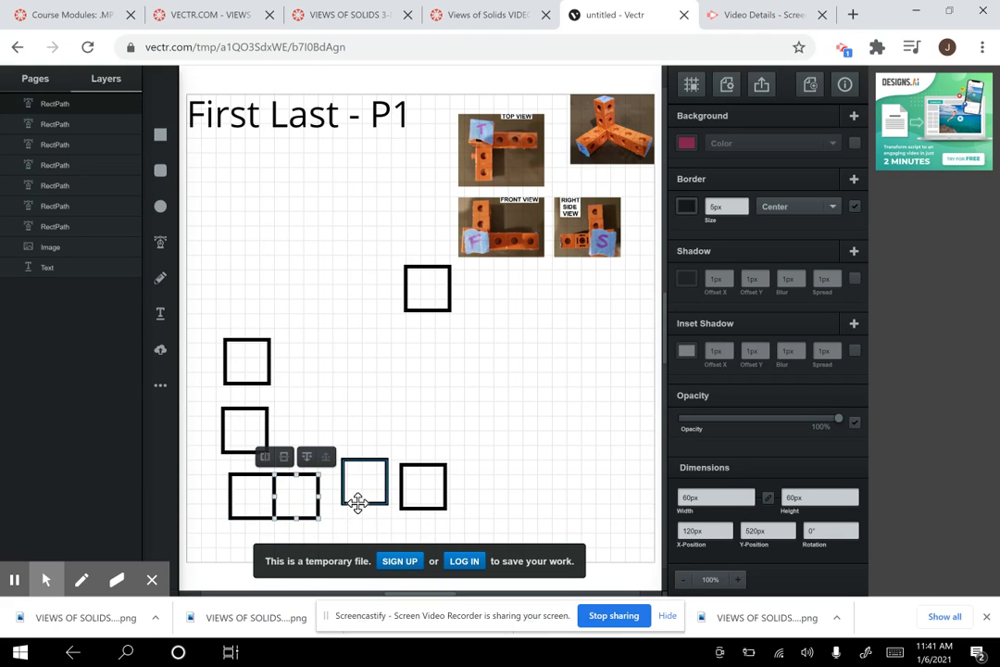
{"action": "left_click_drag", "start_coordinate": [364, 500], "coordinate": [339, 516]}
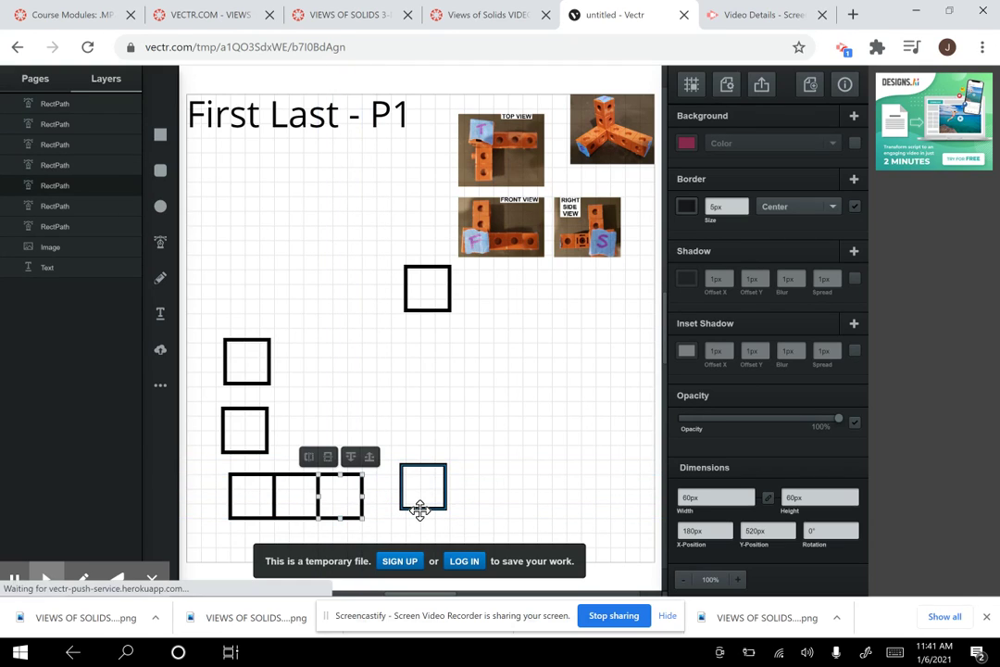
Nudge the fourth bottom-row square left and down against the row's end, to X 240px, Y 520px.
{"action": "left_click", "coordinate": [420, 510]}
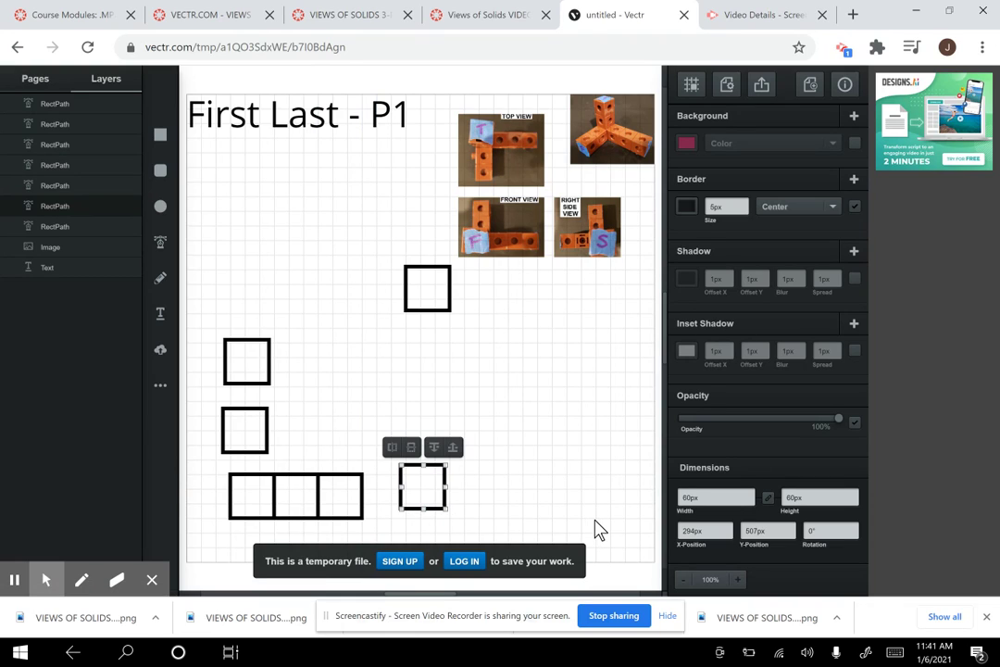
{"action": "key", "text": "Left"}
{"action": "key", "text": "Left"}
{"action": "key", "text": "Left"}
{"action": "key", "text": "Left"}
{"action": "key", "text": "Left"}
{"action": "key", "text": "Left"}
{"action": "key", "text": "Left"}
{"action": "key", "text": "Left"}
{"action": "key", "text": "Left"}
{"action": "key", "text": "Left"}
{"action": "key", "text": "Left"}
{"action": "key", "text": "Left"}
{"action": "key", "text": "Left"}
{"action": "key", "text": "Left"}
{"action": "key", "text": "Left"}
{"action": "key", "text": "Left"}
{"action": "key", "text": "Left"}
{"action": "key", "text": "Left"}
{"action": "key", "text": "Left"}
{"action": "key", "text": "Left"}
{"action": "key", "text": "Down"}
{"action": "key", "text": "Down"}
{"action": "key", "text": "Down"}
{"action": "key", "text": "Down"}
{"action": "key", "text": "Down"}
{"action": "key", "text": "Down"}
{"action": "key", "text": "Down"}
{"action": "key", "text": "Down"}
{"action": "key", "text": "Down"}
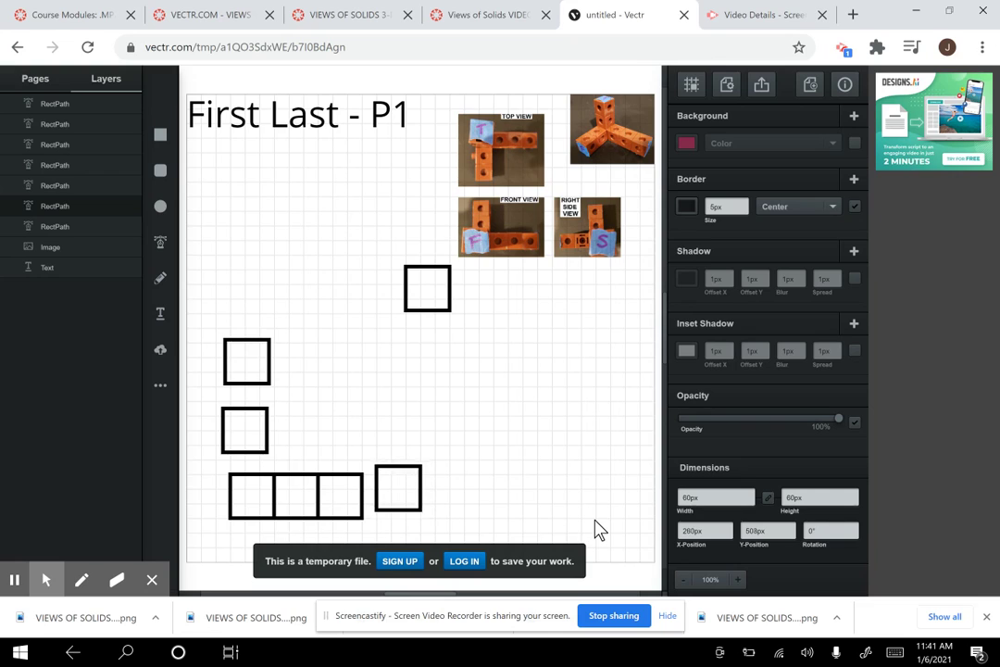
{"action": "key", "text": "Left"}
{"action": "key", "text": "Left"}
{"action": "key", "text": "Left"}
{"action": "key", "text": "Left"}
{"action": "key", "text": "Left"}
{"action": "key", "text": "Left"}
{"action": "key", "text": "Left"}
{"action": "key", "text": "Left"}
{"action": "key", "text": "Left"}
{"action": "key", "text": "Left"}
{"action": "key", "text": "Left"}
{"action": "key", "text": "Left"}
{"action": "key", "text": "Left"}
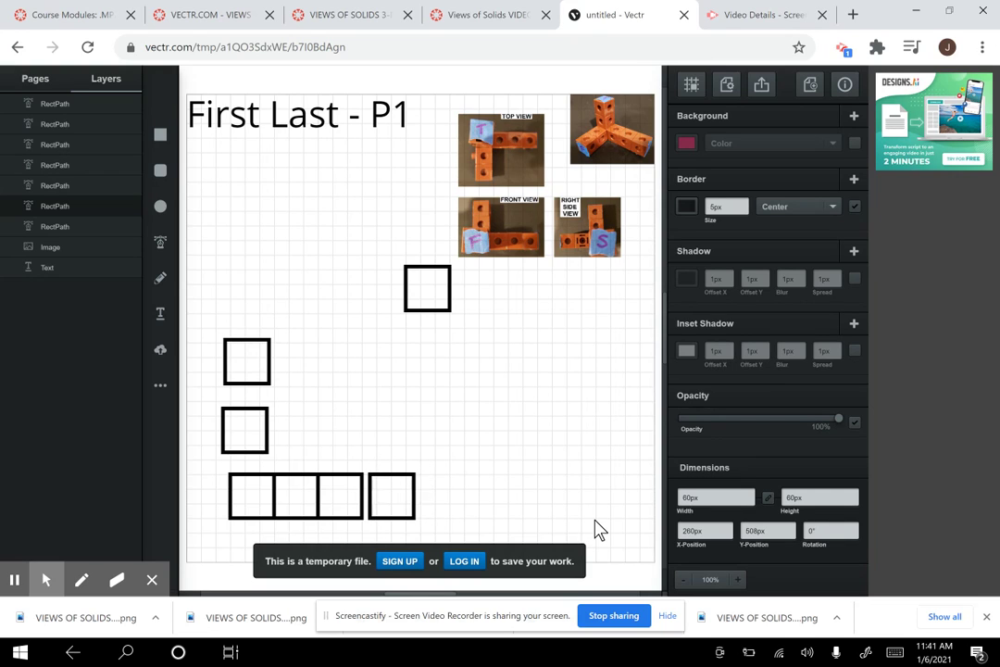
{"action": "key", "text": "Left"}
{"action": "key", "text": "Left"}
{"action": "key", "text": "Left"}
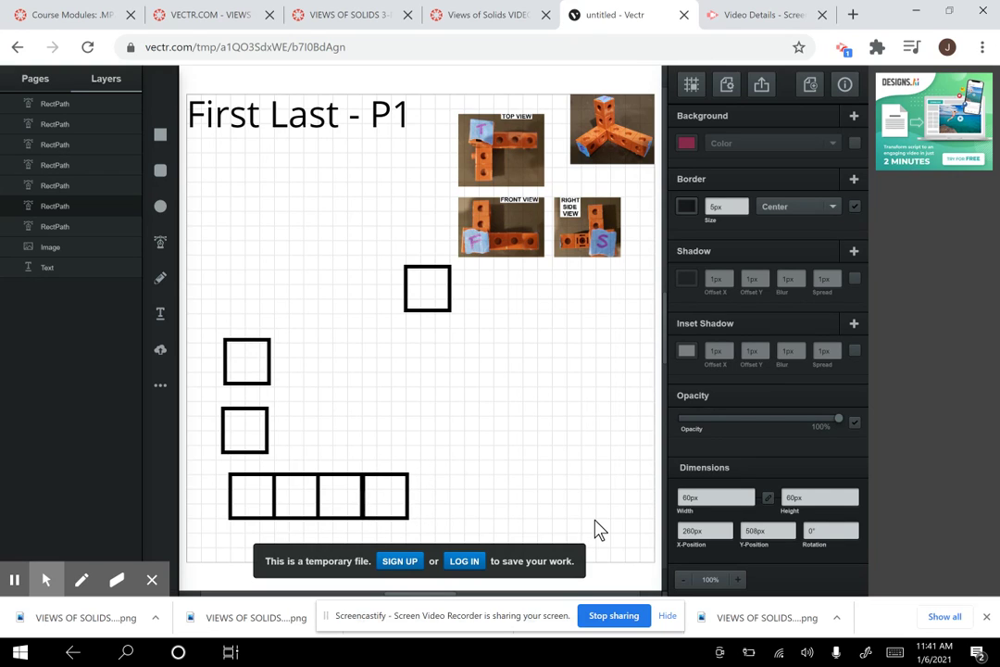
{"action": "key", "text": "Left"}
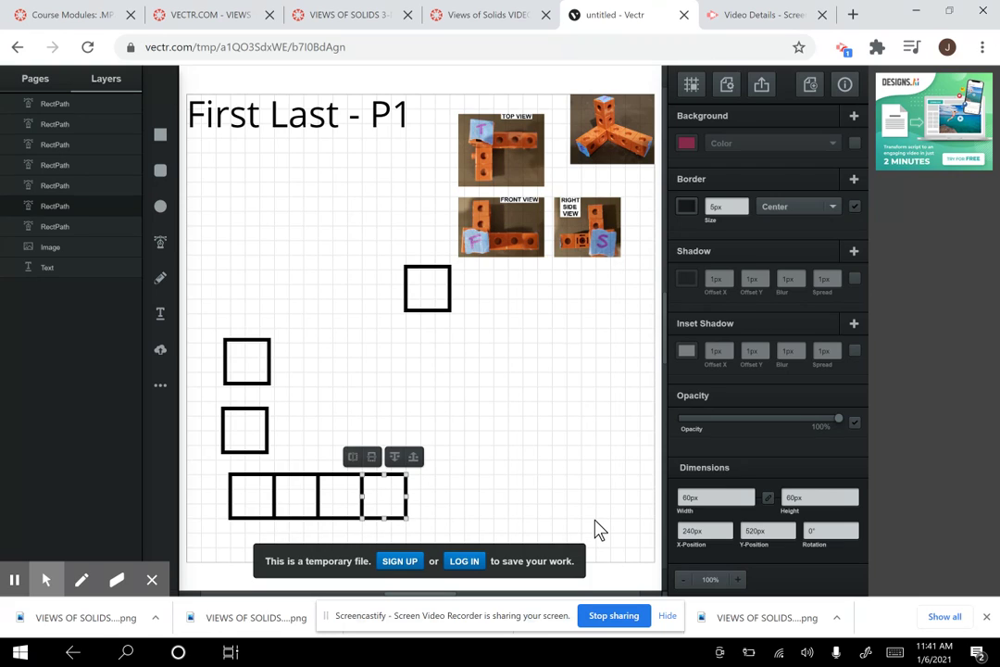
Nudge the column's middle square down and right onto the bottom row's first square, to X 60px, Y 460px.
{"action": "left_click", "coordinate": [738, 580]}
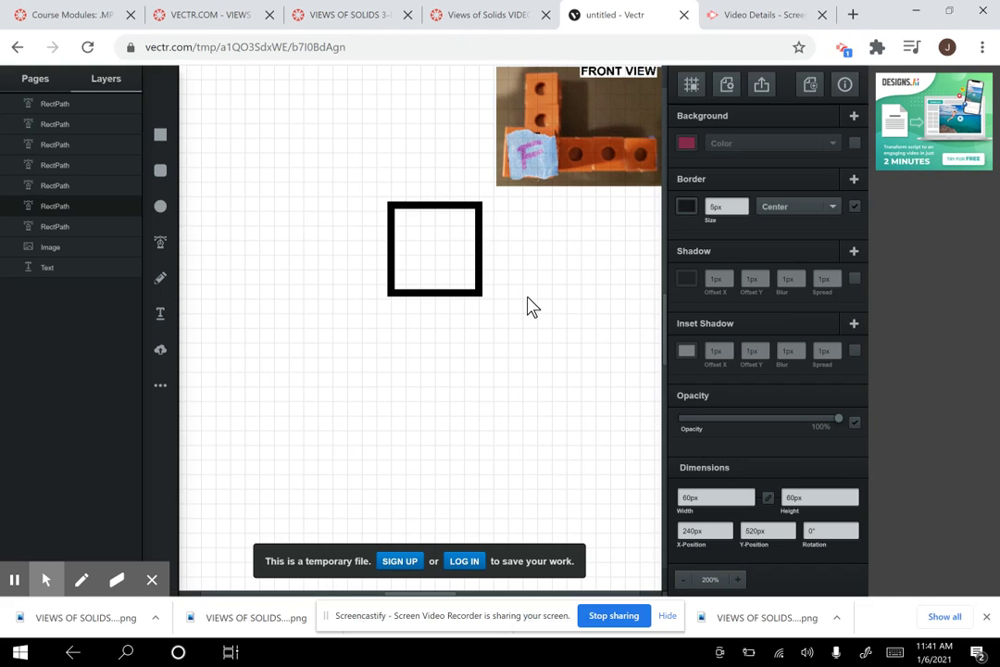
{"action": "left_click_drag", "start_coordinate": [439, 592], "coordinate": [359, 614]}
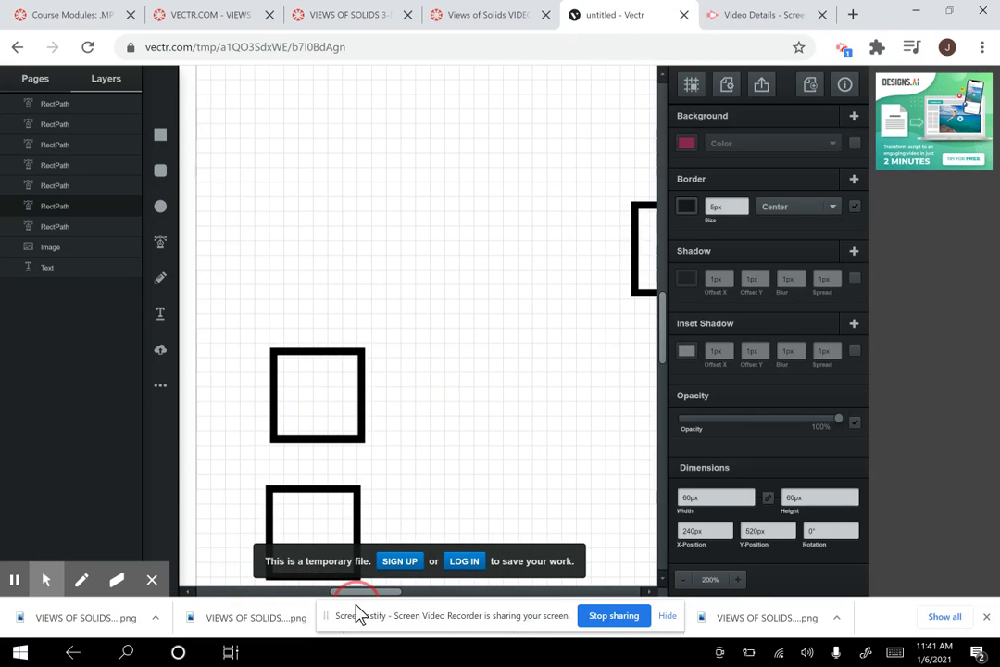
{"action": "left_click_drag", "start_coordinate": [661, 330], "coordinate": [680, 411]}
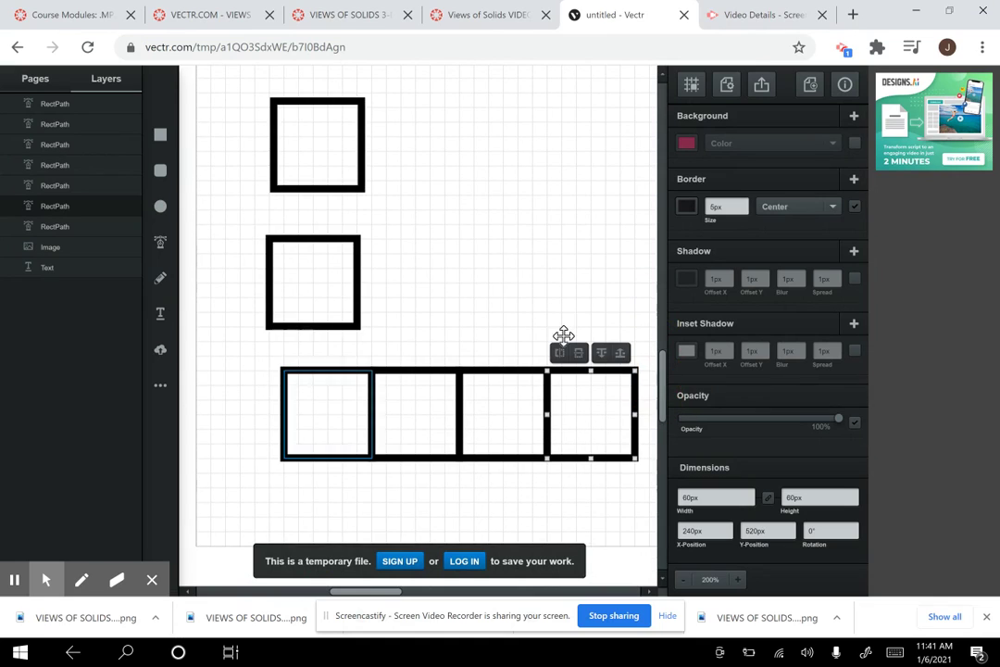
{"action": "left_click", "coordinate": [339, 326]}
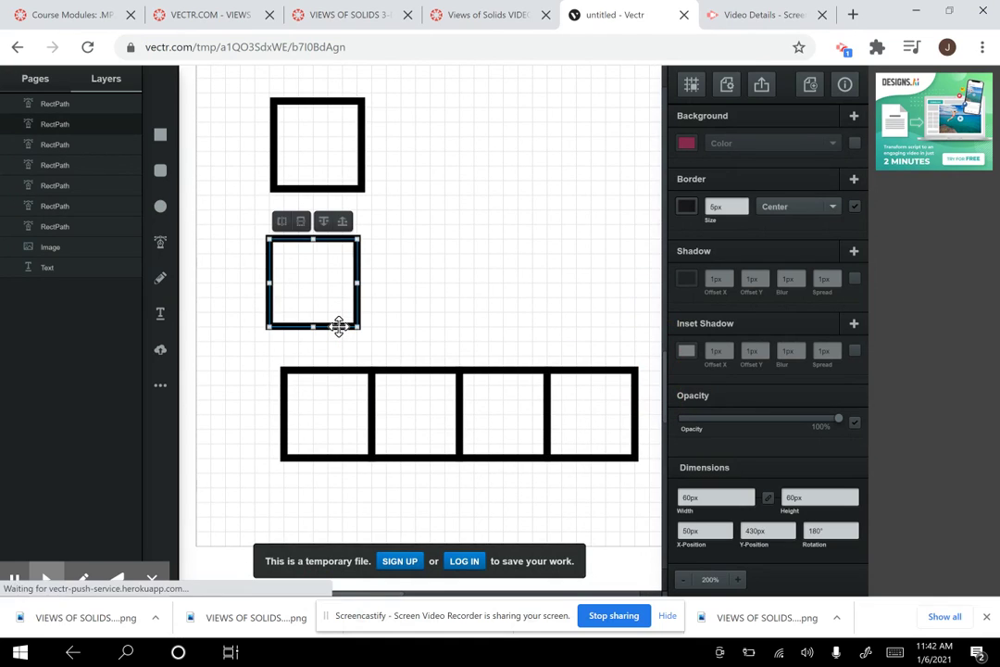
{"action": "key", "text": "Down"}
{"action": "key", "text": "Down"}
{"action": "key", "text": "Down"}
{"action": "key", "text": "Down"}
{"action": "key", "text": "Down"}
{"action": "key", "text": "Down"}
{"action": "key", "text": "Down"}
{"action": "key", "text": "Down"}
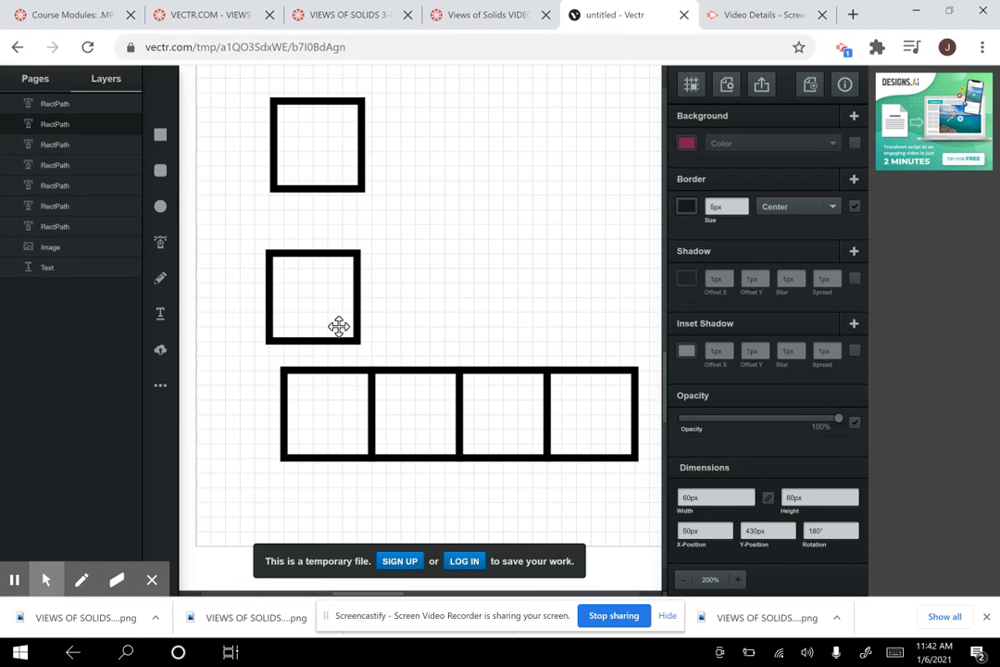
{"action": "key", "text": "Right"}
{"action": "key", "text": "Right"}
{"action": "key", "text": "Right"}
{"action": "key", "text": "Right"}
{"action": "key", "text": "Right"}
{"action": "key", "text": "Right"}
{"action": "key", "text": "Down"}
{"action": "key", "text": "Down"}
{"action": "key", "text": "Down"}
{"action": "key", "text": "Down"}
{"action": "key", "text": "Down"}
{"action": "key", "text": "Down"}
{"action": "key", "text": "Down"}
{"action": "key", "text": "Down"}
{"action": "key", "text": "Down"}
{"action": "key", "text": "Down"}
{"action": "key", "text": "Down"}
{"action": "key", "text": "Down"}
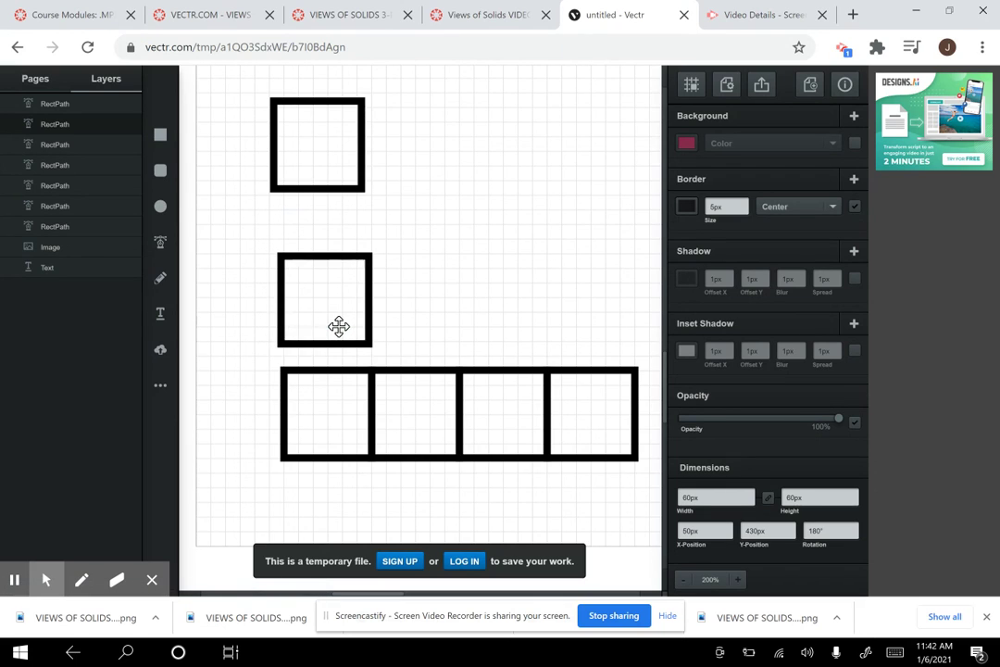
{"action": "key", "text": "Down"}
{"action": "key", "text": "Down"}
{"action": "key", "text": "Down"}
{"action": "key", "text": "Down"}
{"action": "key", "text": "Down"}
{"action": "key", "text": "Down"}
{"action": "key", "text": "Down"}
{"action": "key", "text": "Down"}
{"action": "key", "text": "Down"}
{"action": "key", "text": "Down"}
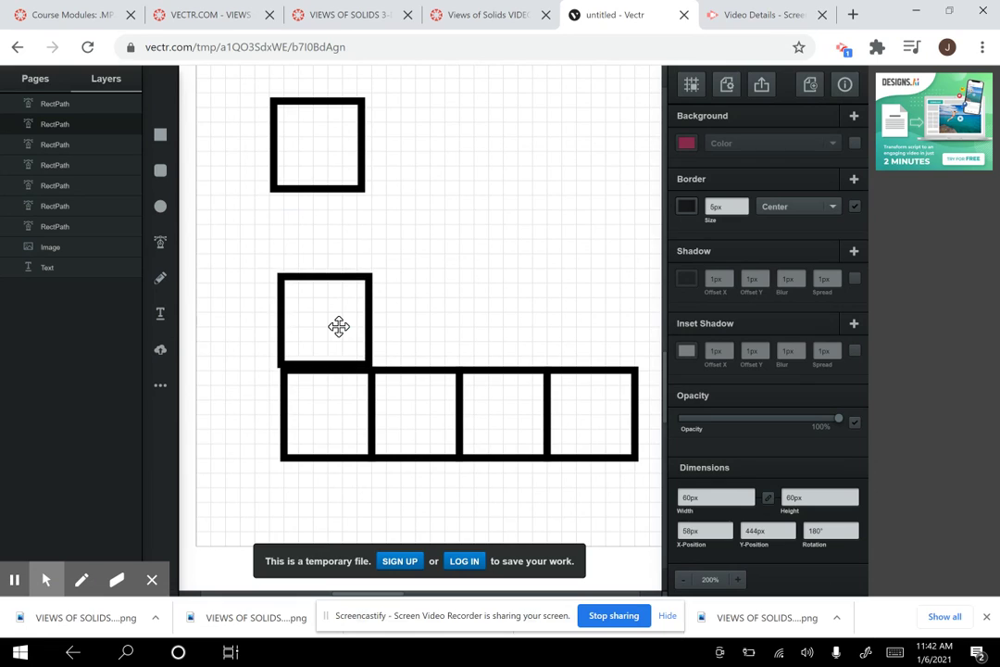
{"action": "key", "text": "Right"}
{"action": "key", "text": "Right"}
{"action": "key", "text": "Down"}
{"action": "key", "text": "Down"}
{"action": "key", "text": "Down"}
{"action": "key", "text": "Down"}
{"action": "key", "text": "Down"}
{"action": "key", "text": "Down"}
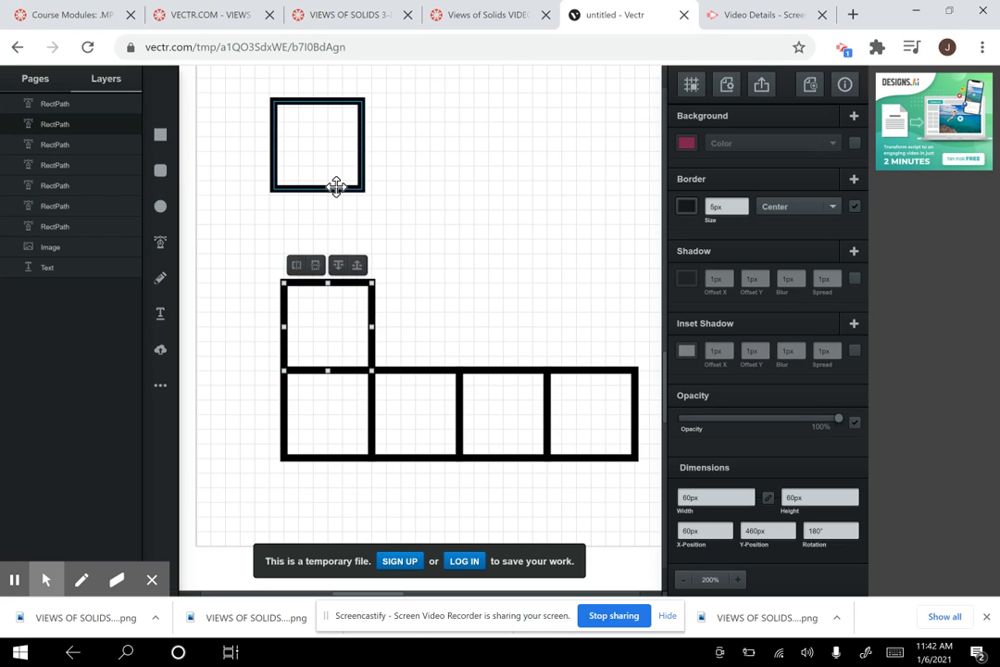
Stack the loose upper square on top of the front view's column at X 60px, Y 399.5px, and deselect it.
{"action": "left_click_drag", "start_coordinate": [336, 186], "coordinate": [348, 278]}
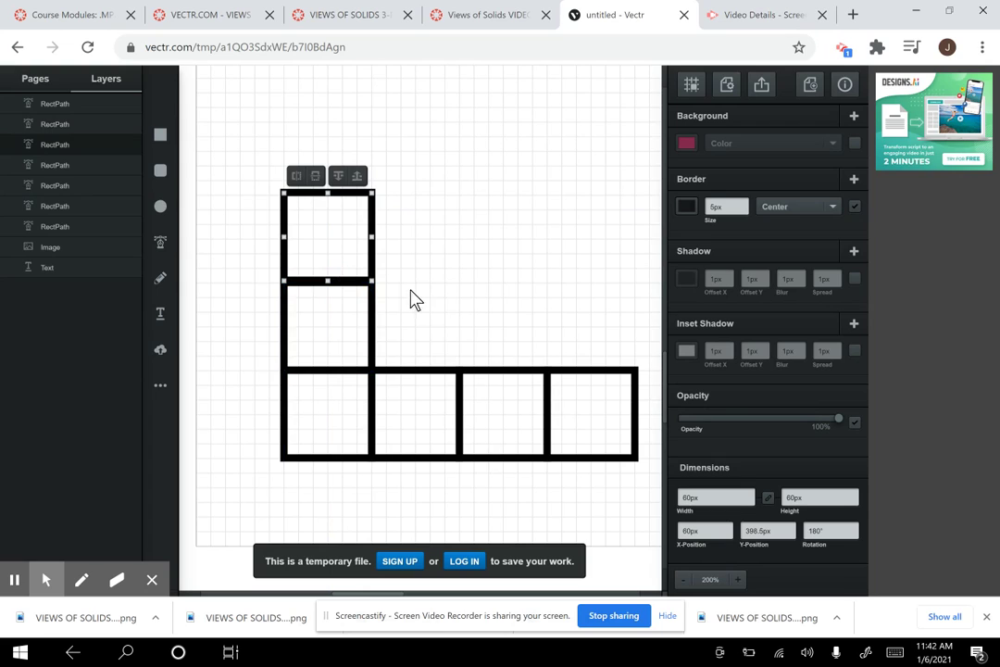
{"action": "left_click", "coordinate": [598, 232]}
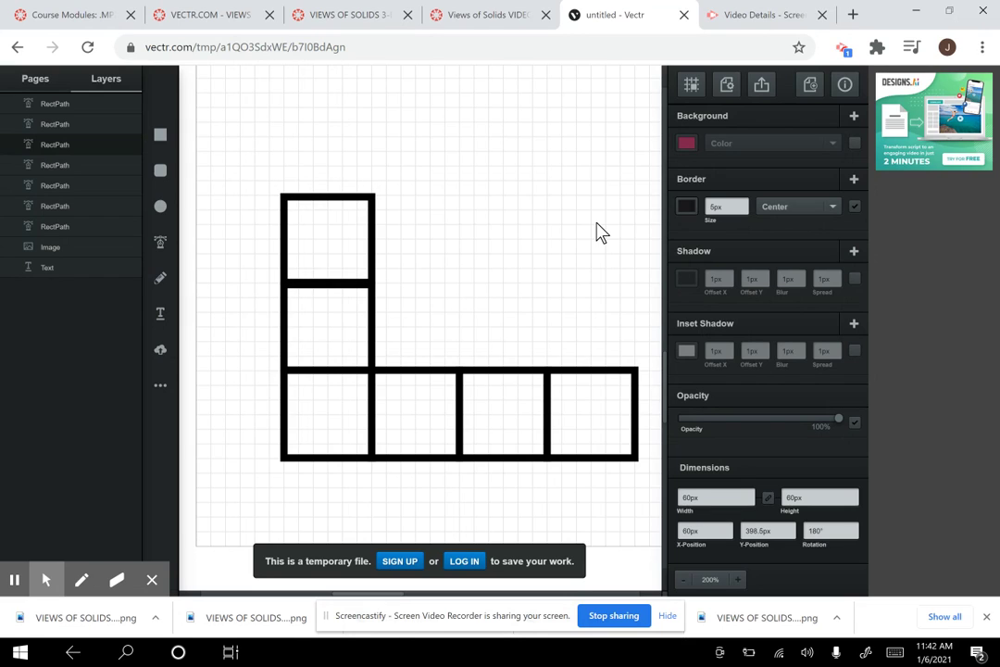
{"action": "key", "text": "ctrl+z"}
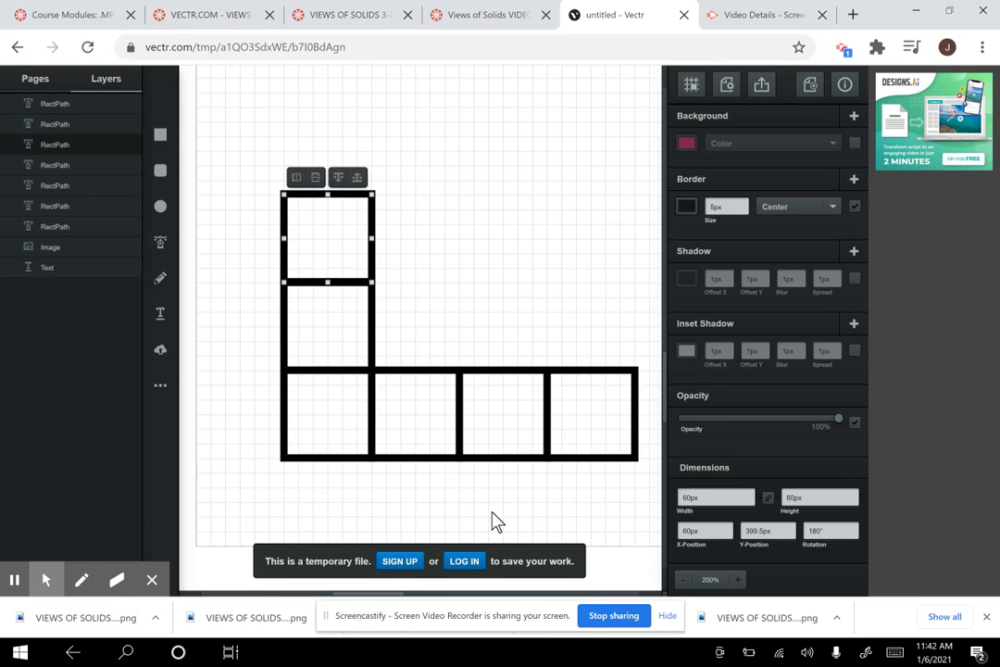
{"action": "left_click", "coordinate": [686, 581]}
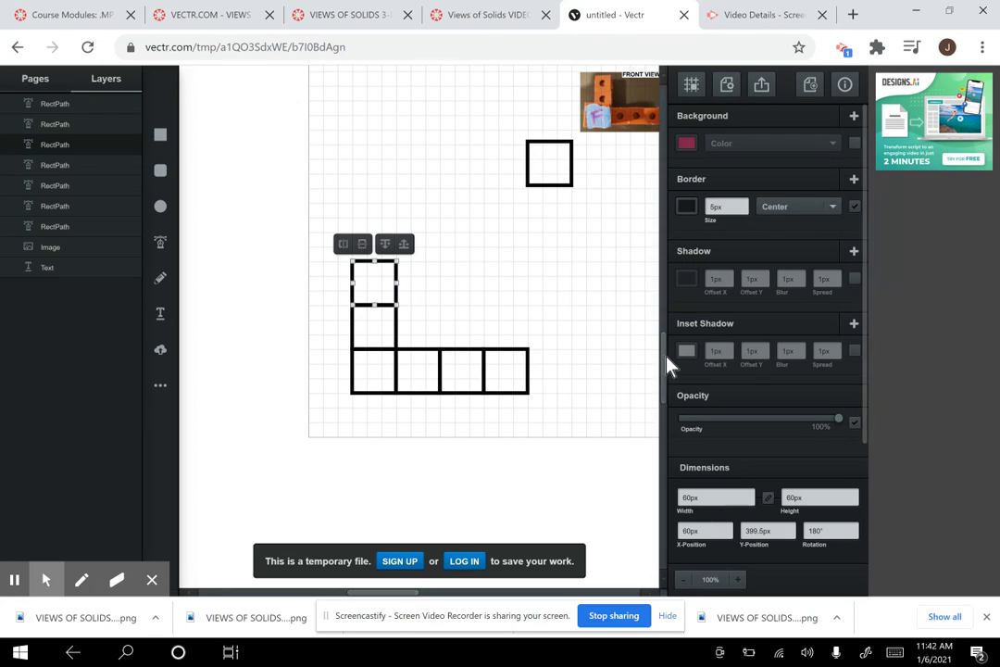
{"action": "left_click_drag", "start_coordinate": [669, 365], "coordinate": [665, 332]}
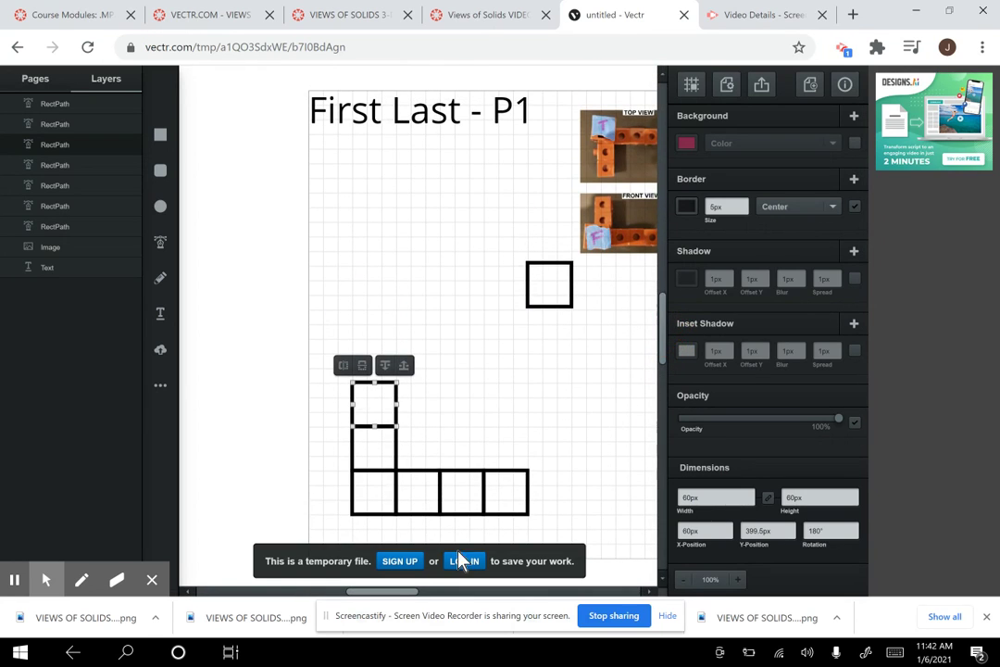
{"action": "left_click_drag", "start_coordinate": [408, 594], "coordinate": [424, 598]}
{"action": "left_click_drag", "start_coordinate": [665, 348], "coordinate": [663, 345]}
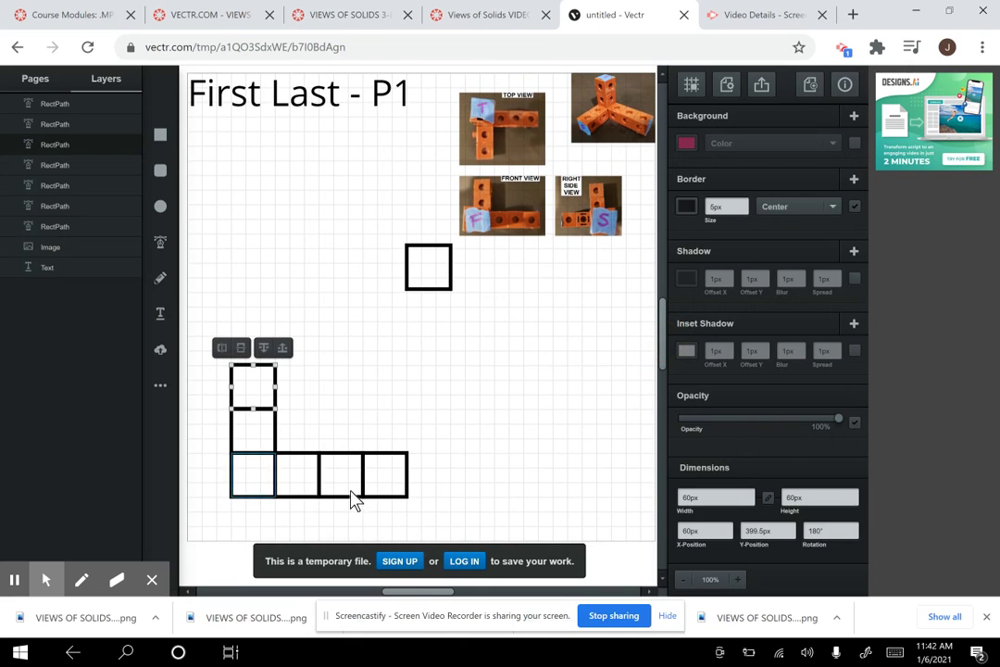
{"action": "left_click", "coordinate": [453, 404]}
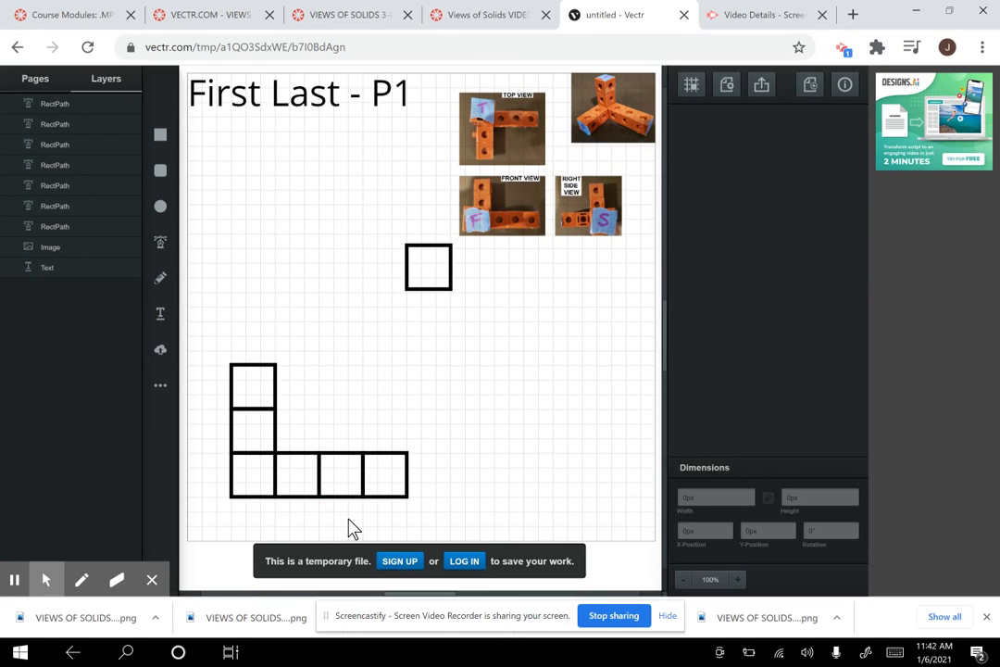
Watch the right side view explanation full screen in the Views of Solids VIDEO page, pause it, and return to Vectr.
{"action": "left_click", "coordinate": [519, 192]}
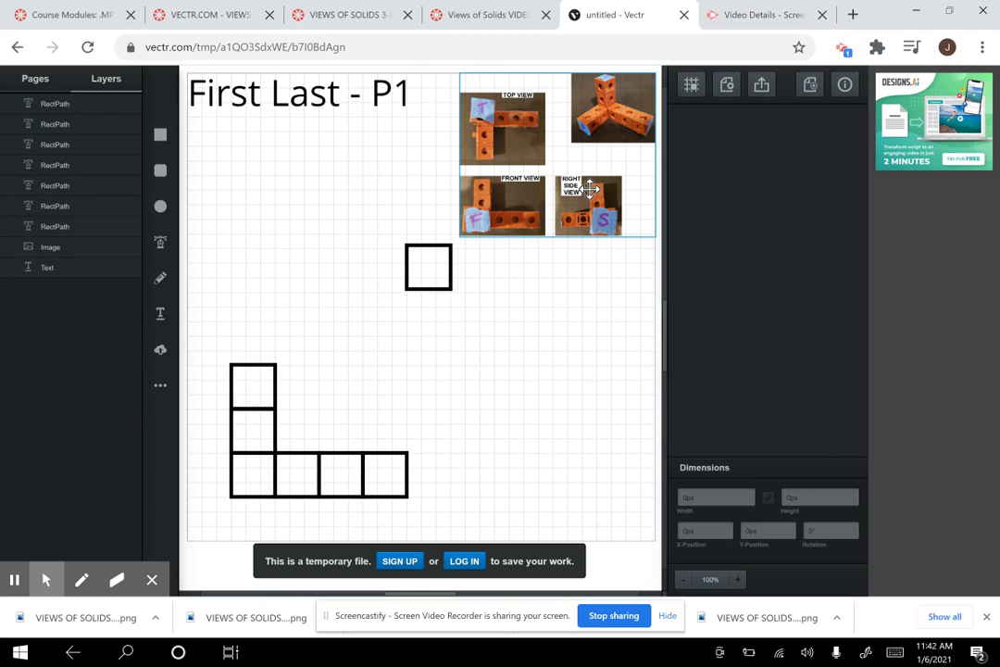
{"action": "left_click", "coordinate": [488, 19]}
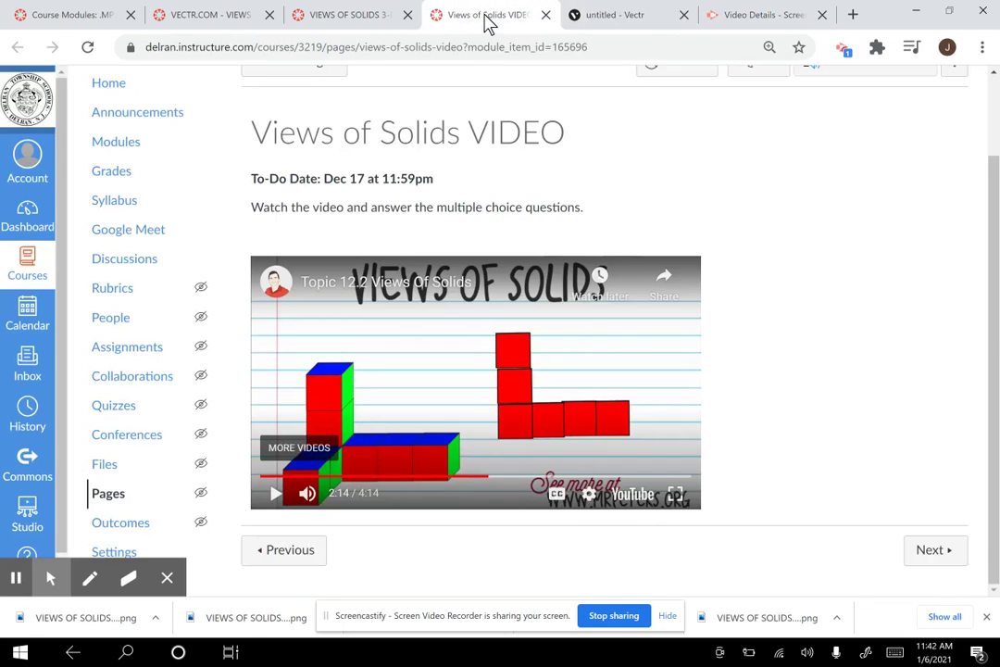
{"action": "left_click", "coordinate": [414, 423]}
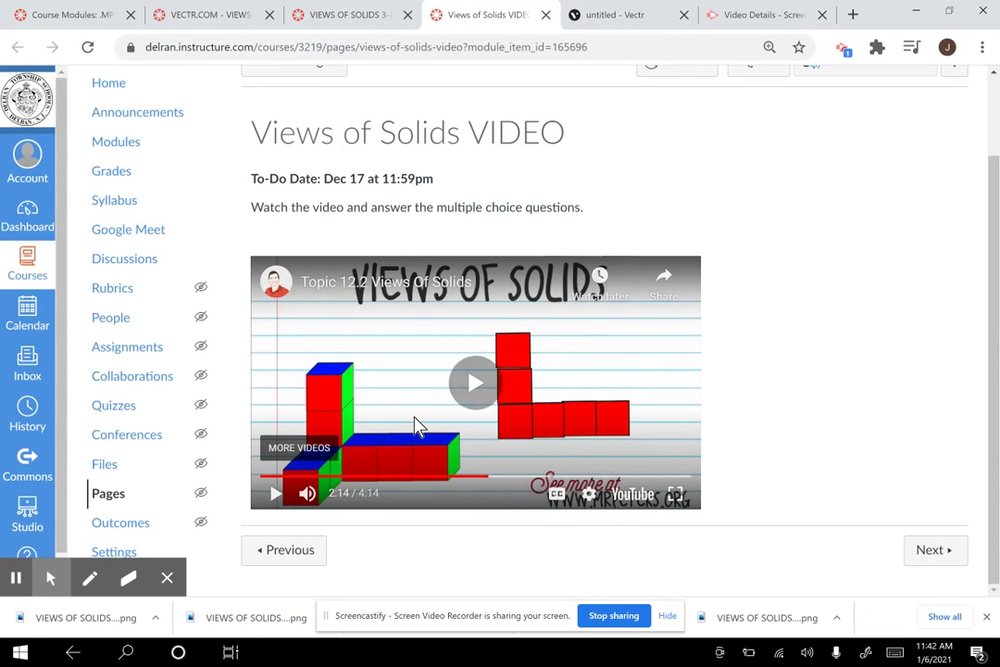
{"action": "left_click", "coordinate": [675, 494]}
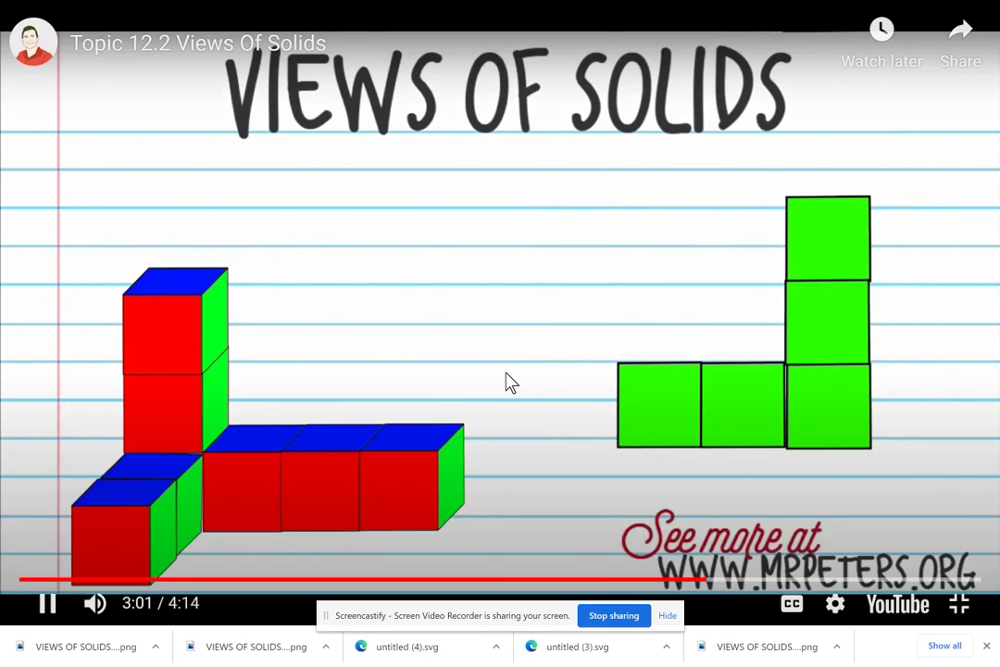
{"action": "left_click", "coordinate": [511, 377]}
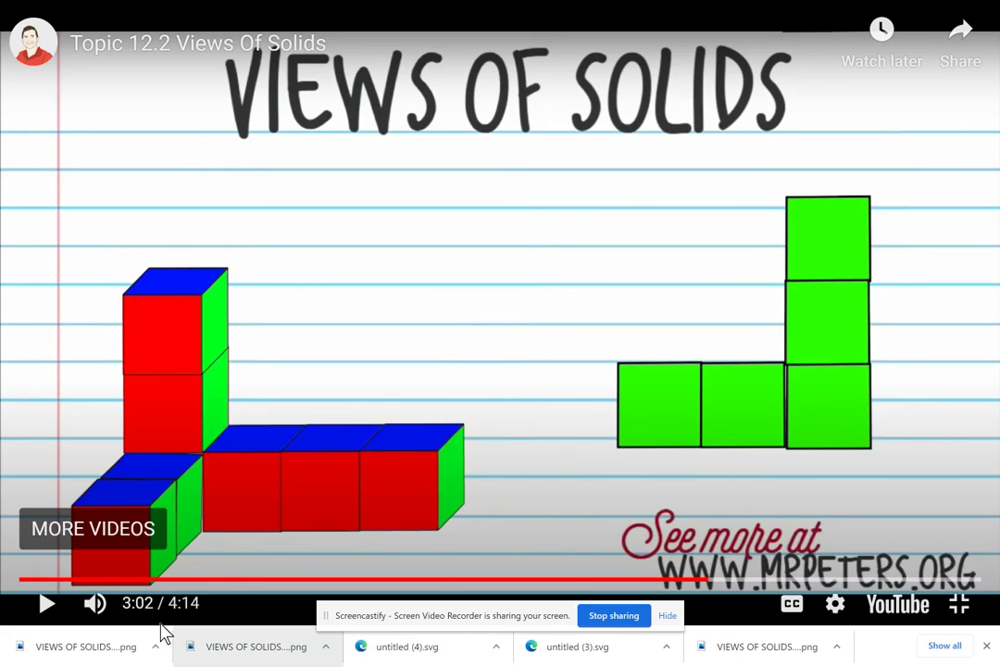
{"action": "left_click", "coordinate": [959, 604]}
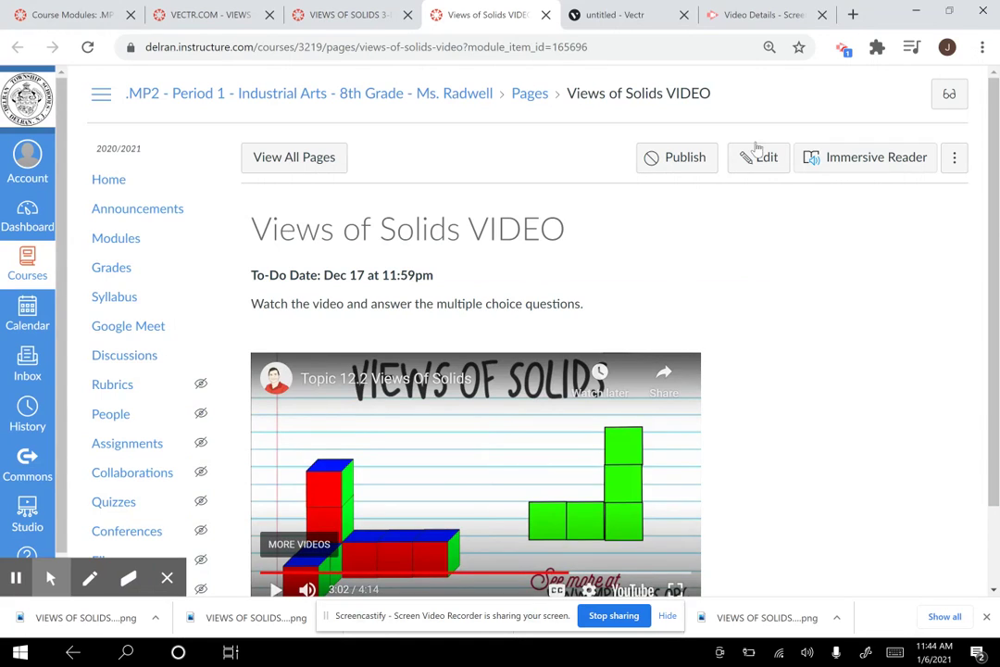
{"action": "left_click", "coordinate": [639, 19]}
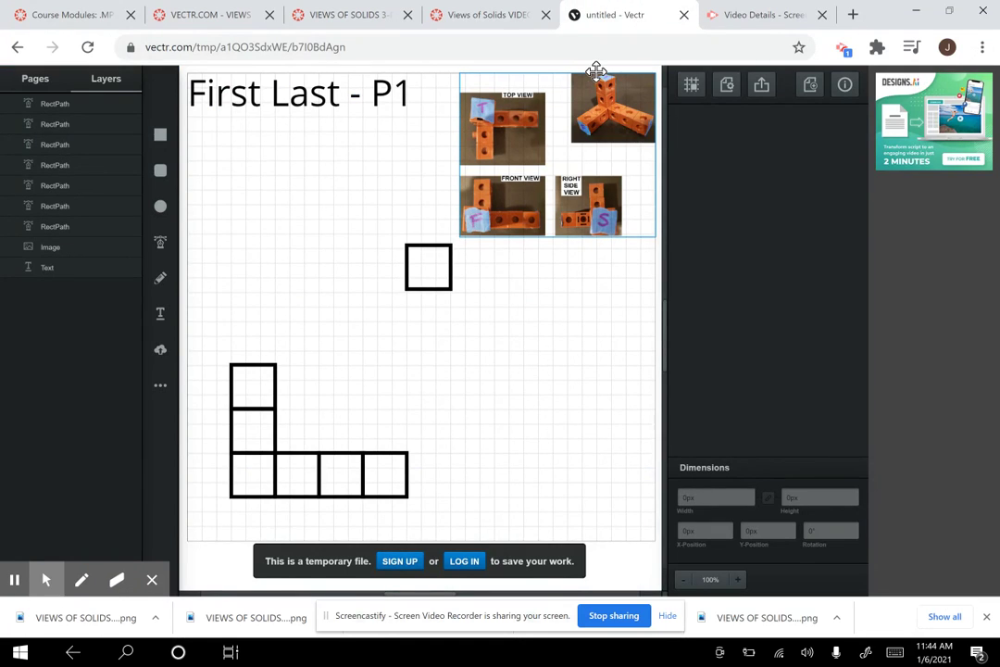
{"action": "left_click", "coordinate": [558, 136]}
{"action": "left_click", "coordinate": [600, 270]}
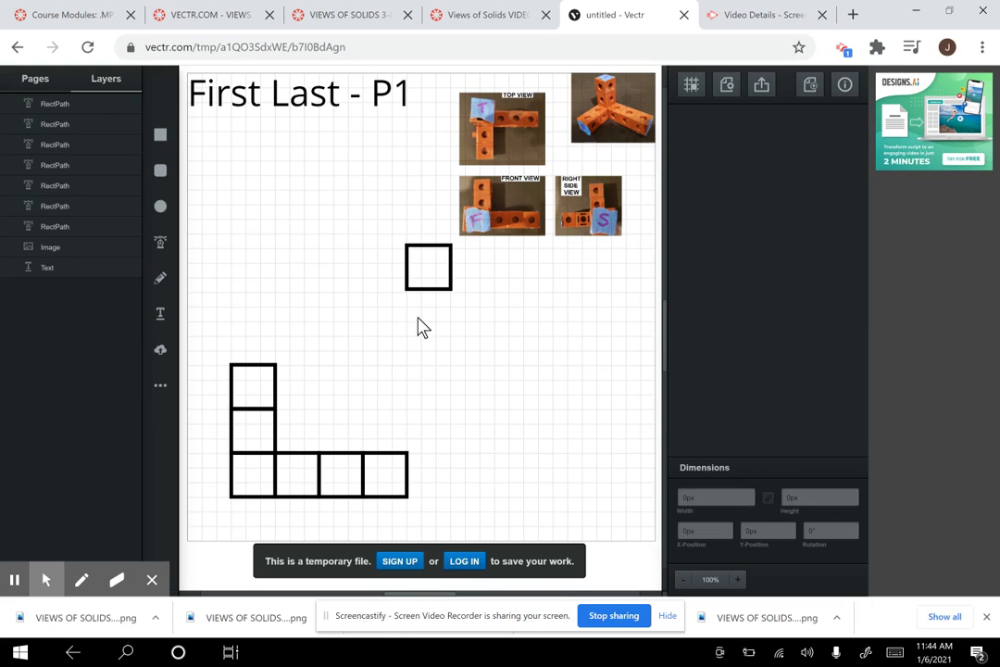
Duplicate the spare square below the reference image five times and deselect the copies.
{"action": "left_click", "coordinate": [428, 284]}
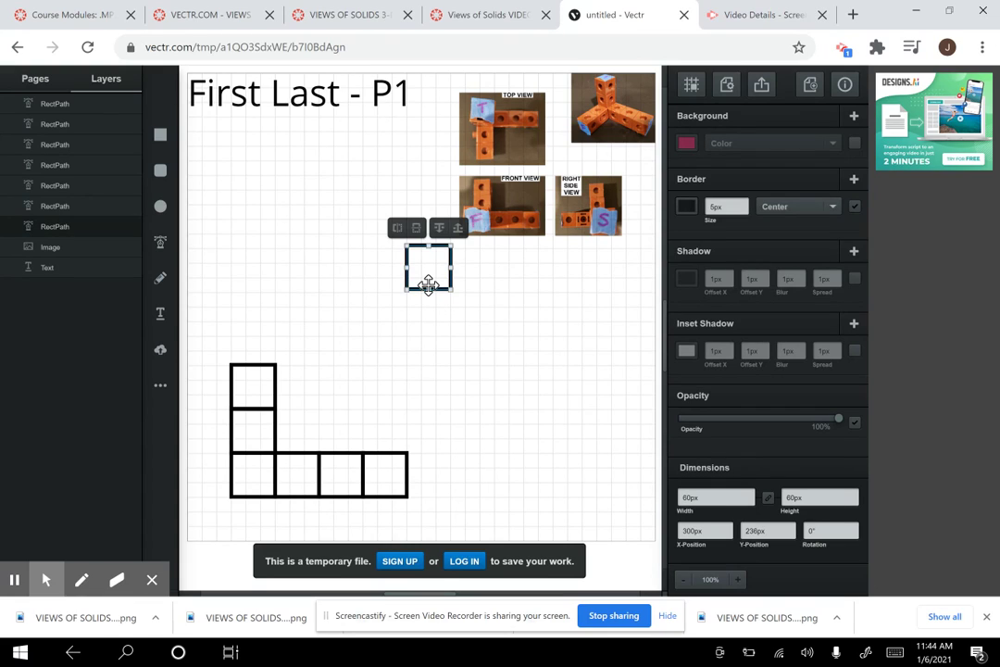
{"action": "key", "text": "ctrl+d"}
{"action": "key", "text": "ctrl+d"}
{"action": "key", "text": "ctrl+d"}
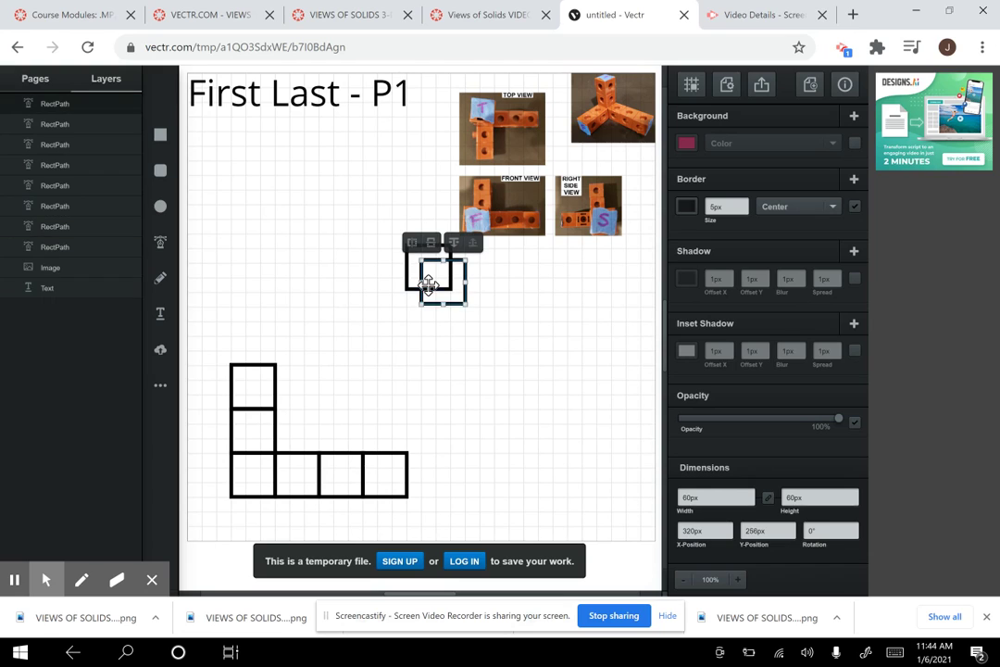
{"action": "key", "text": "ctrl+d"}
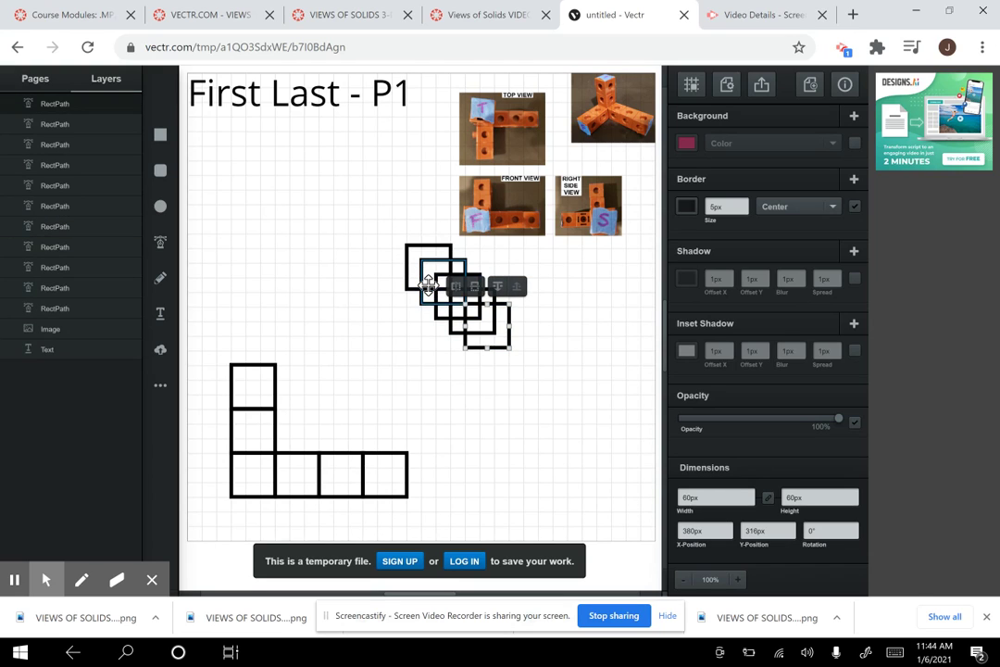
{"action": "key", "text": "ctrl+d"}
{"action": "left_click", "coordinate": [484, 396]}
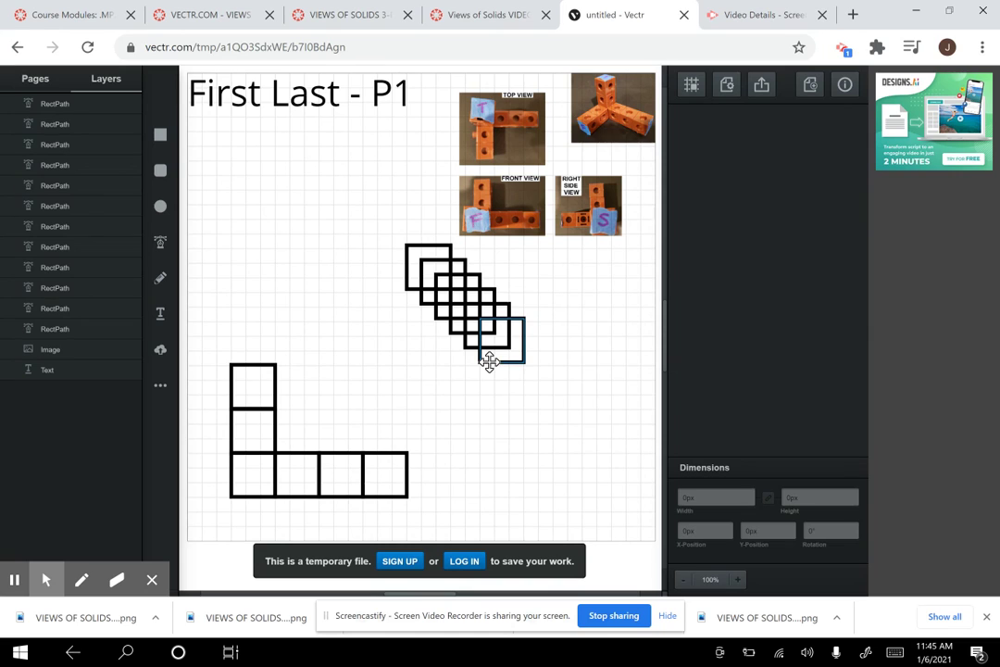
Move two copies off the stack, one right of the front view's bottom row with a gap, the other to X 496px, Y 378px.
{"action": "left_click_drag", "start_coordinate": [489, 362], "coordinate": [625, 548]}
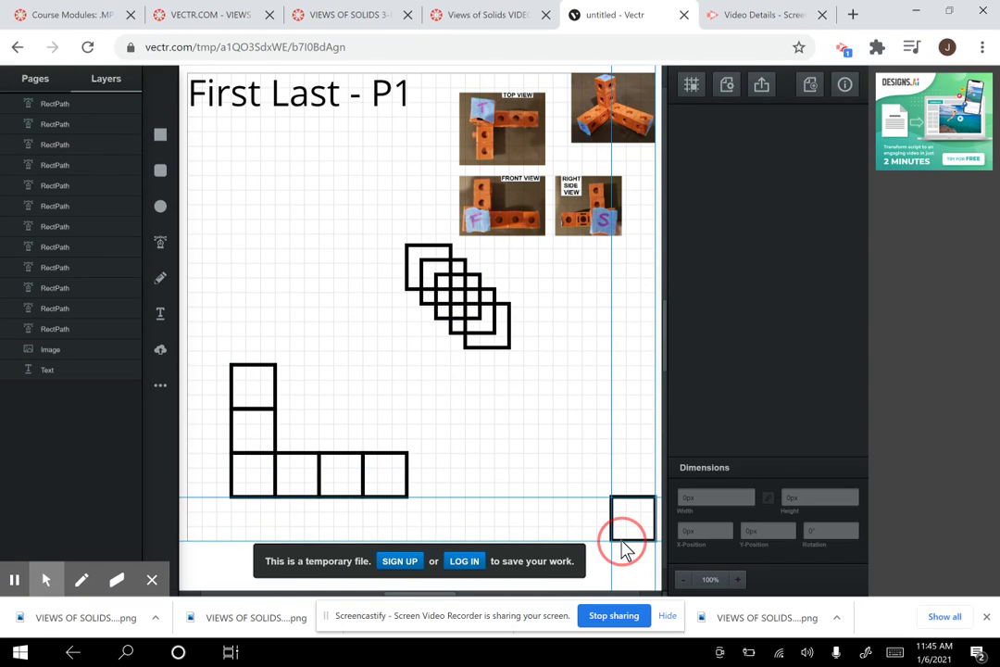
{"action": "left_click_drag", "start_coordinate": [496, 336], "coordinate": [598, 501]}
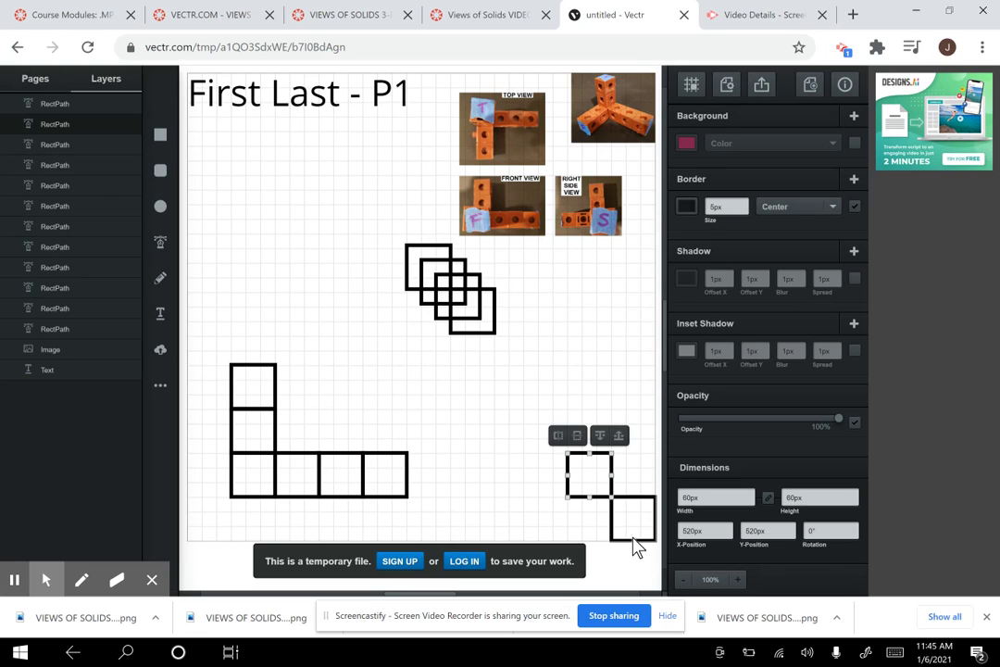
{"action": "left_click_drag", "start_coordinate": [576, 495], "coordinate": [419, 501]}
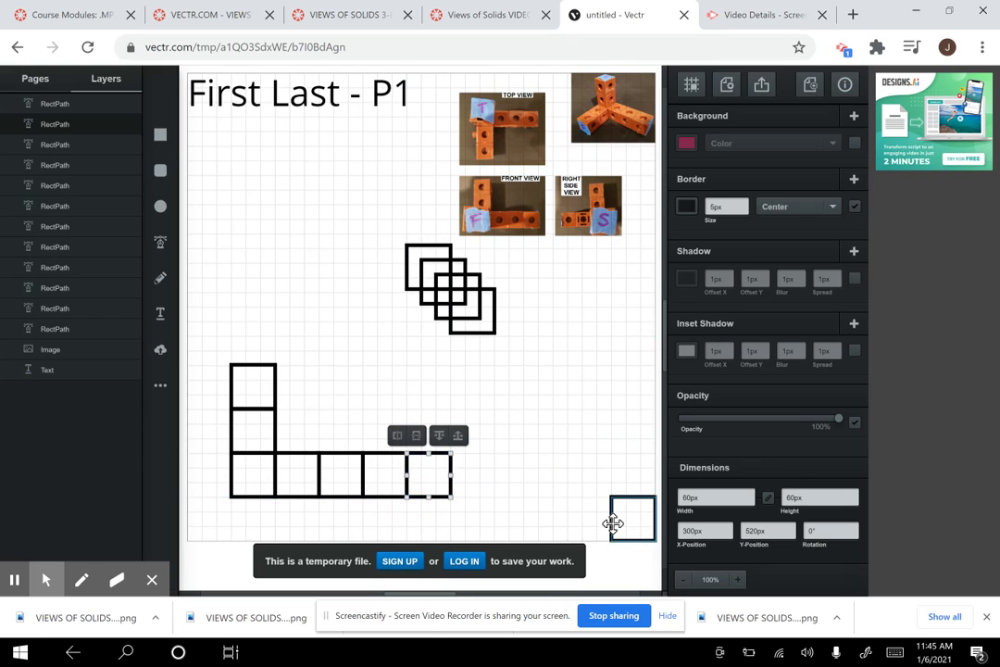
{"action": "left_click_drag", "start_coordinate": [611, 524], "coordinate": [419, 445]}
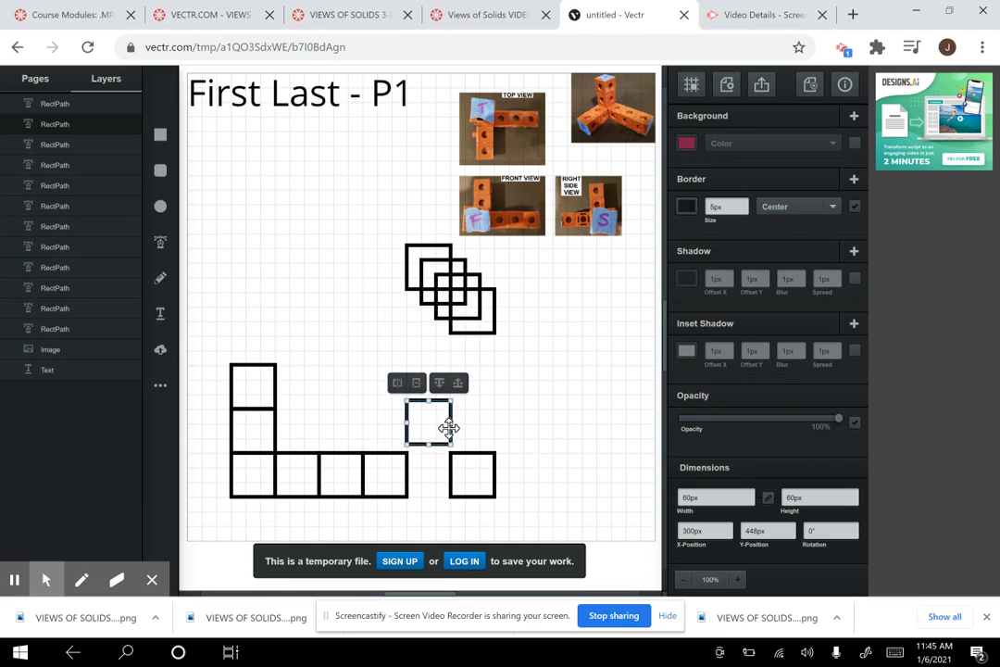
{"action": "left_click_drag", "start_coordinate": [448, 427], "coordinate": [586, 384]}
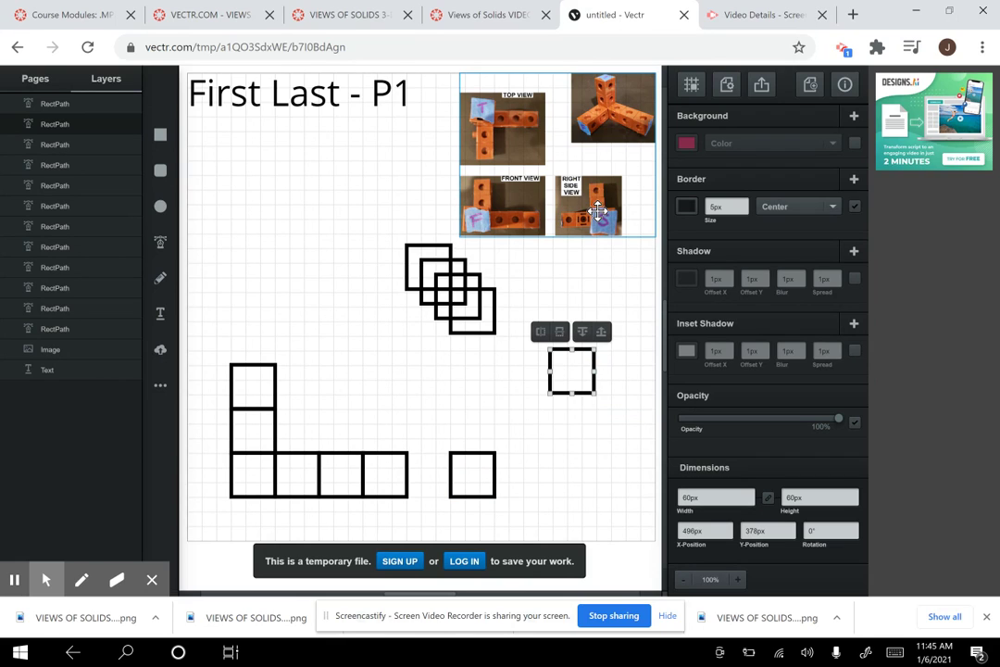
Check the video page's right side view and arrange the five copies loosely like it: three in a bottom row, two above its right end.
{"action": "left_click", "coordinate": [472, 15]}
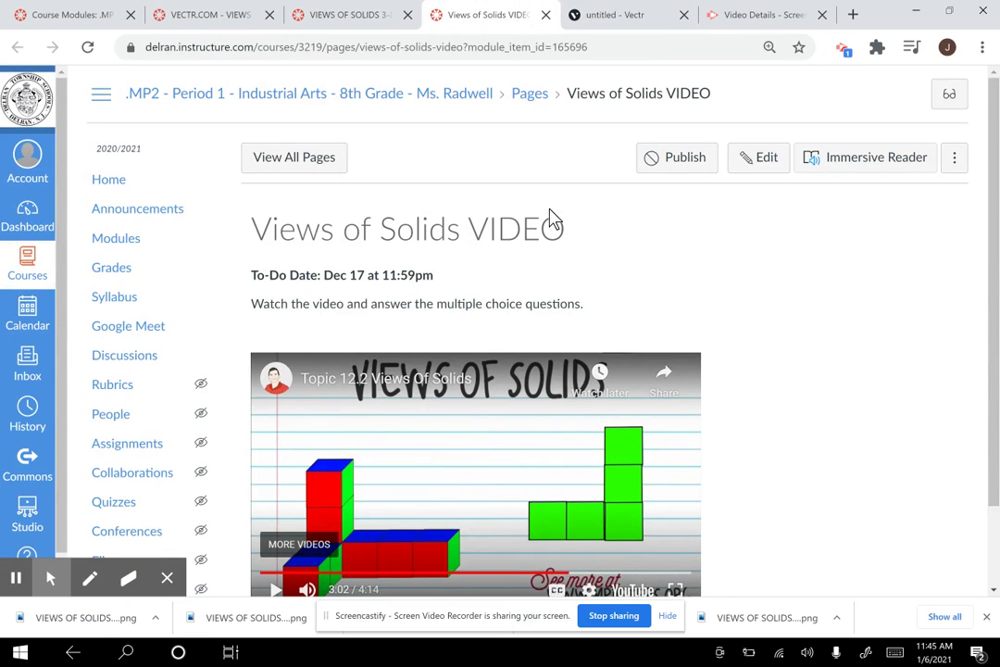
{"action": "left_click", "coordinate": [626, 23]}
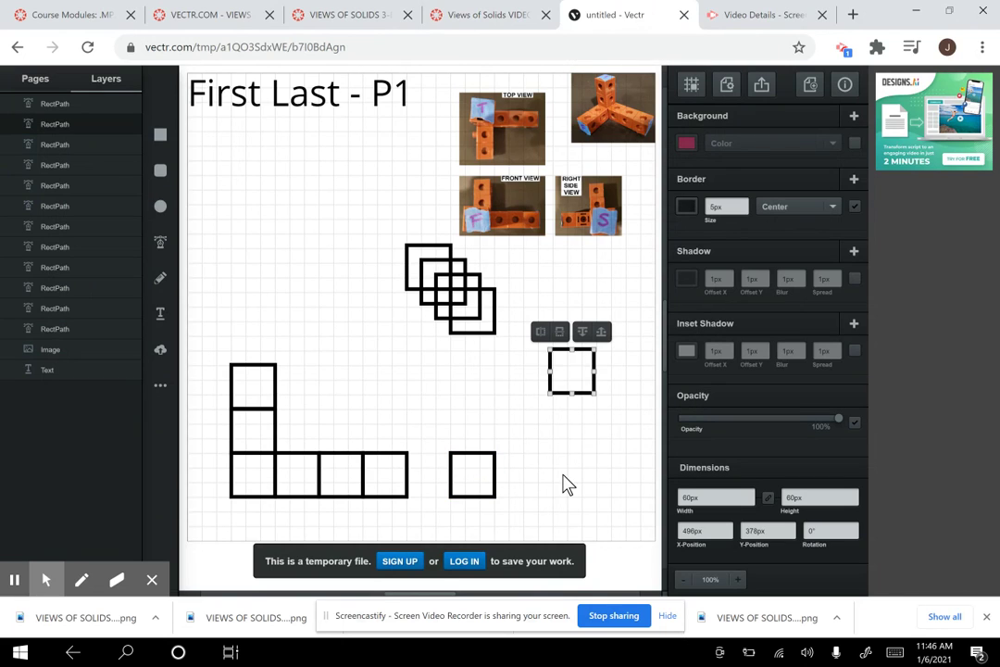
{"action": "left_click_drag", "start_coordinate": [580, 390], "coordinate": [527, 496]}
{"action": "left_click_drag", "start_coordinate": [469, 328], "coordinate": [569, 500]}
{"action": "left_click_drag", "start_coordinate": [456, 317], "coordinate": [575, 438]}
{"action": "left_click_drag", "start_coordinate": [449, 306], "coordinate": [586, 394]}
{"action": "left_click", "coordinate": [519, 493]}
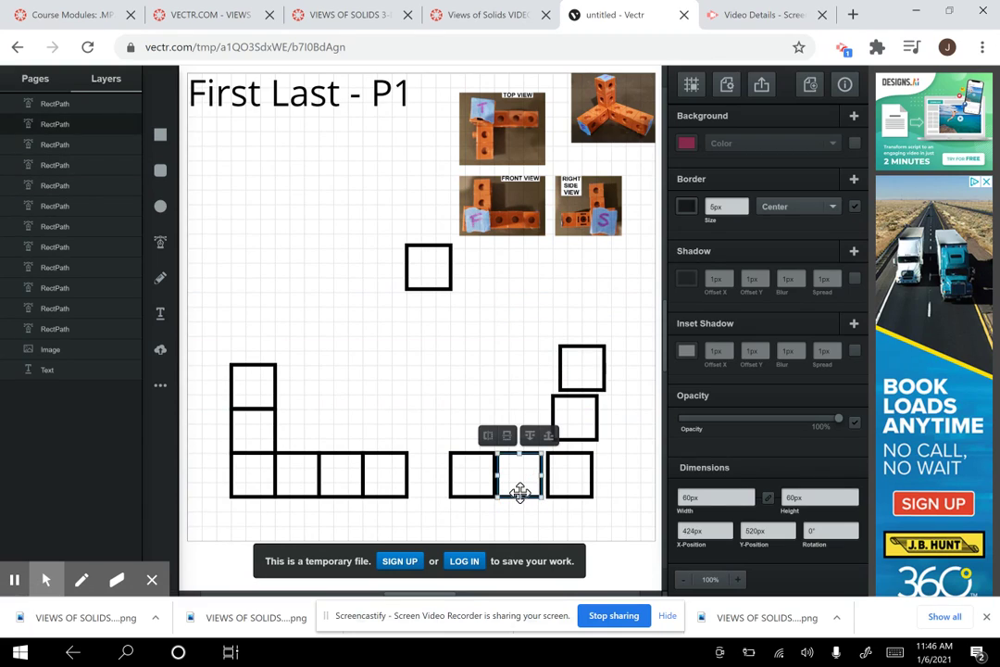
Close the gaps in the right side view's bottom row, moving the middle square to X 420px and the end square to X 481px.
{"action": "left_click_drag", "start_coordinate": [519, 493], "coordinate": [520, 493]}
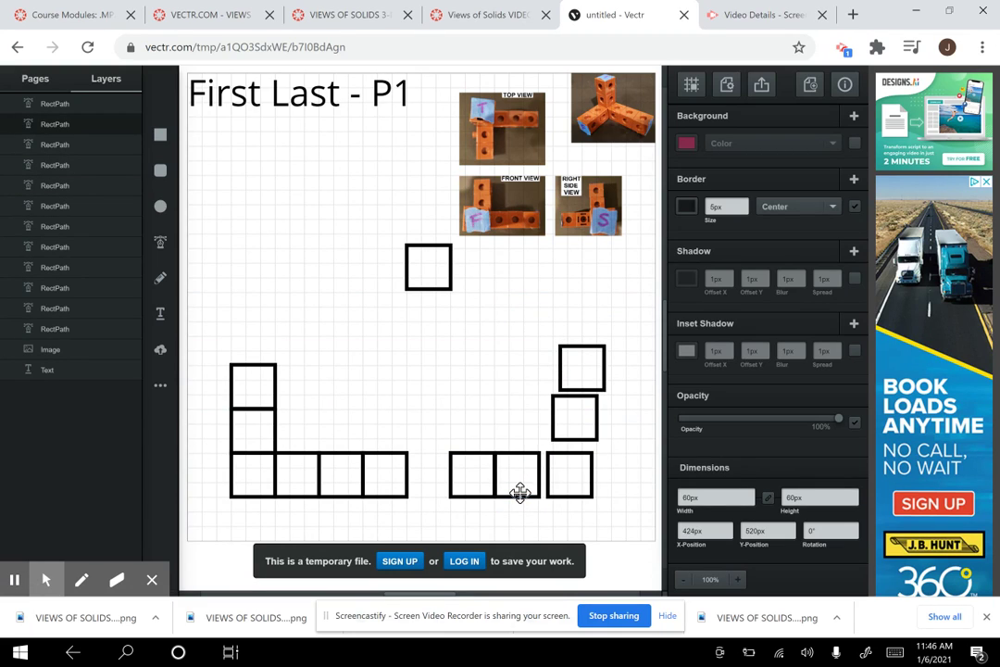
{"action": "left_click", "coordinate": [520, 492]}
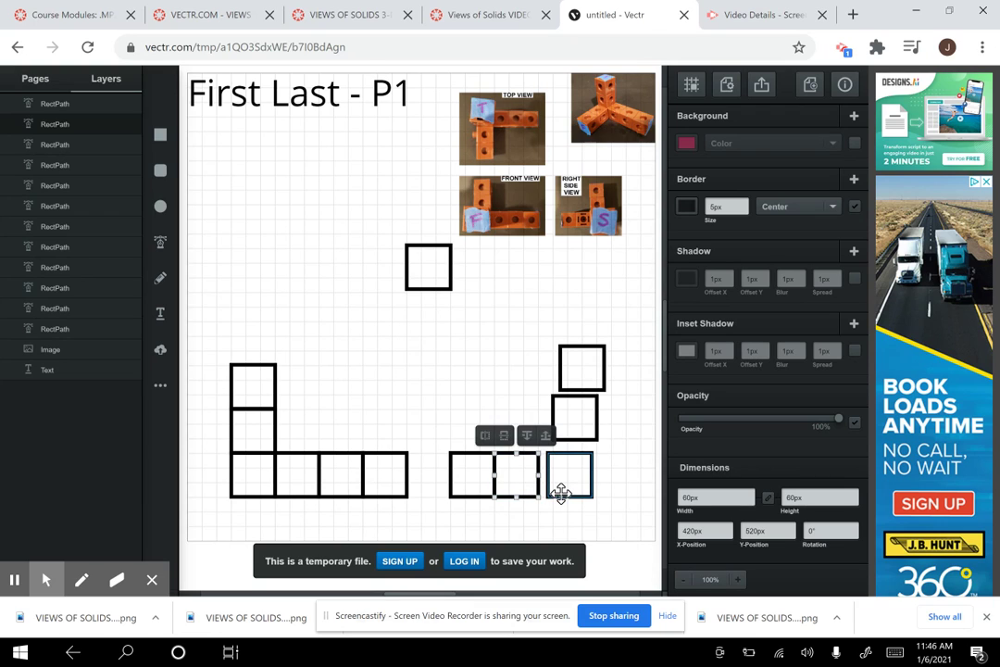
{"action": "left_click", "coordinate": [560, 493]}
{"action": "left_click_drag", "start_coordinate": [560, 492], "coordinate": [560, 493]}
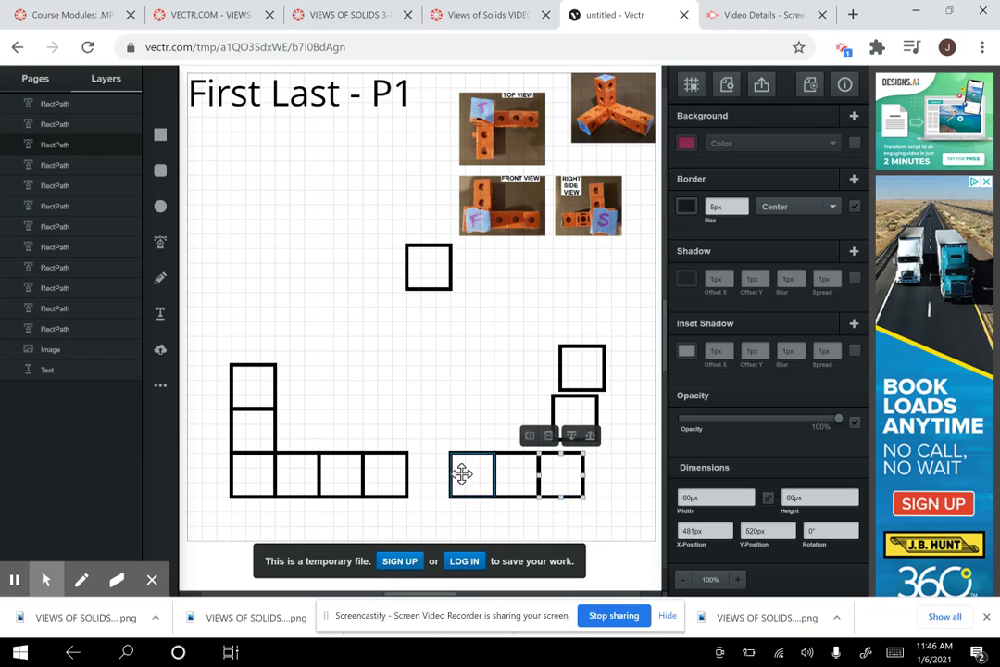
Stack the two loose squares flush above the right side view's end square at X 481px, Y 458px and Y 397px, and deselect.
{"action": "left_click", "coordinate": [553, 404]}
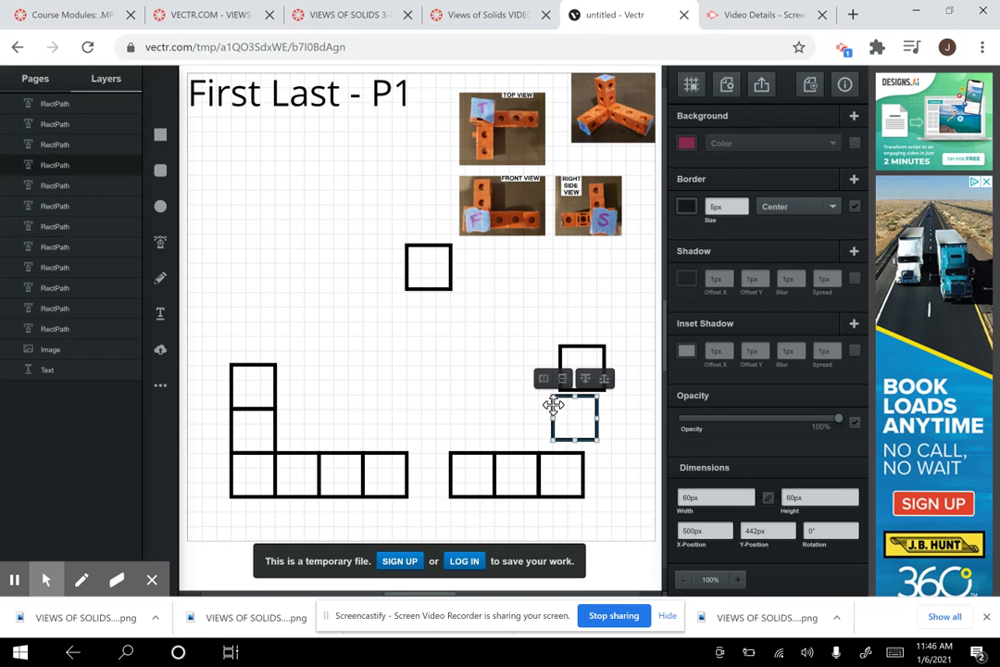
{"action": "left_click_drag", "start_coordinate": [553, 404], "coordinate": [553, 405]}
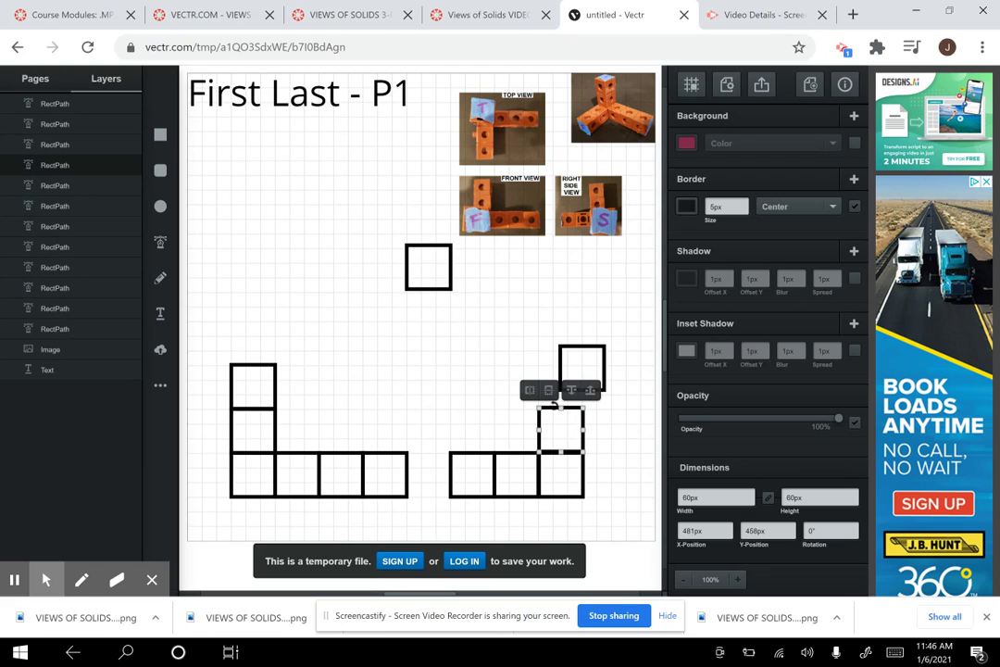
{"action": "left_click", "coordinate": [569, 350]}
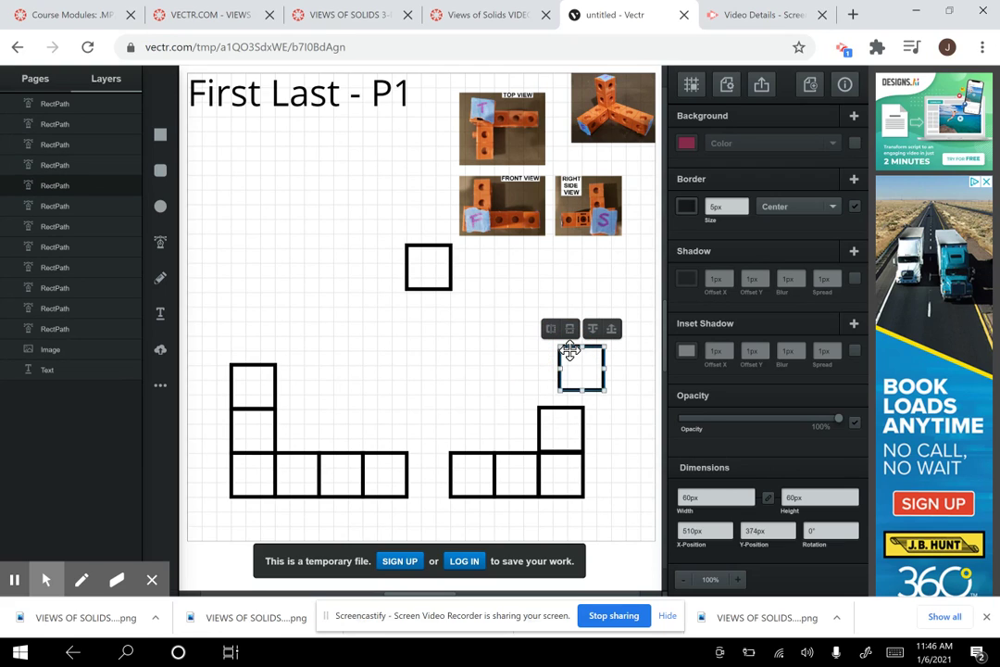
{"action": "left_click_drag", "start_coordinate": [570, 350], "coordinate": [569, 352]}
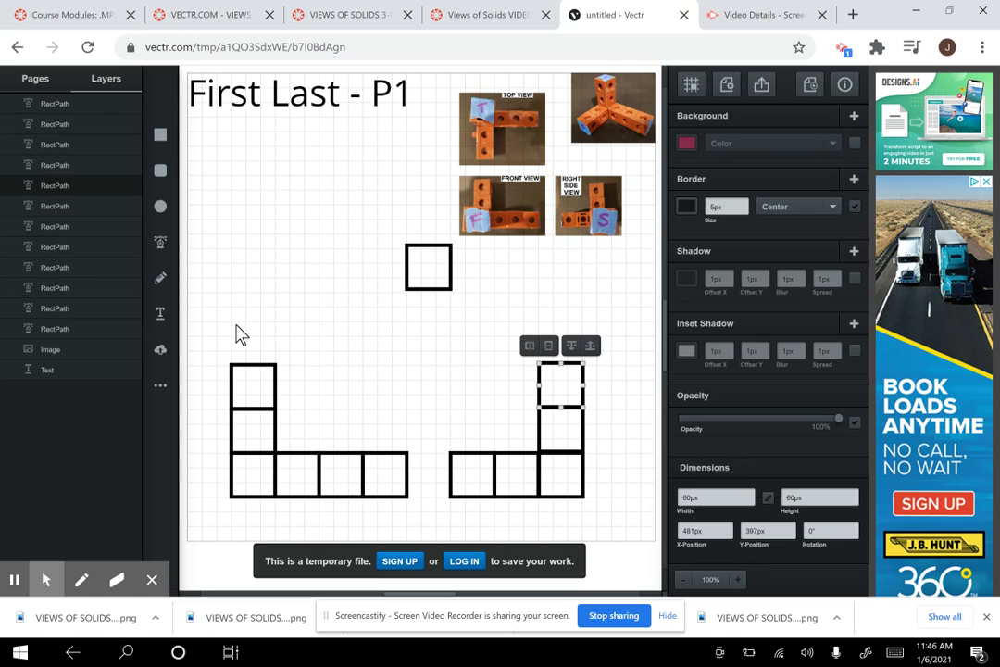
{"action": "left_click_drag", "start_coordinate": [235, 326], "coordinate": [487, 480]}
{"action": "left_click_drag", "start_coordinate": [445, 335], "coordinate": [595, 505]}
{"action": "left_click", "coordinate": [323, 296]}
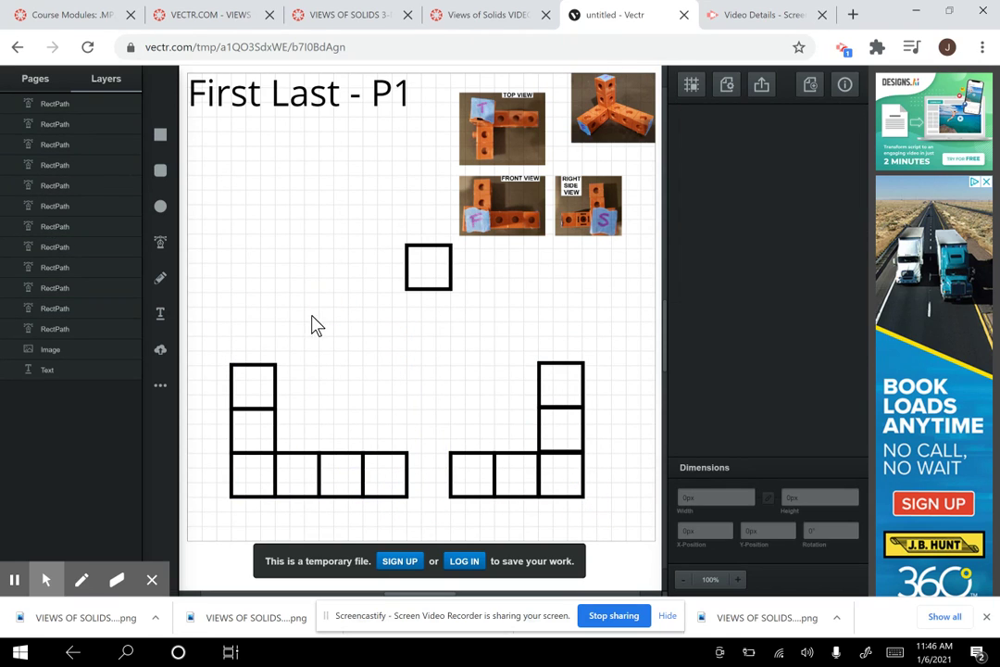
Watch the top view explanation full screen in the Views of Solids VIDEO page, pause it, and return to Vectr.
{"action": "left_click", "coordinate": [491, 14]}
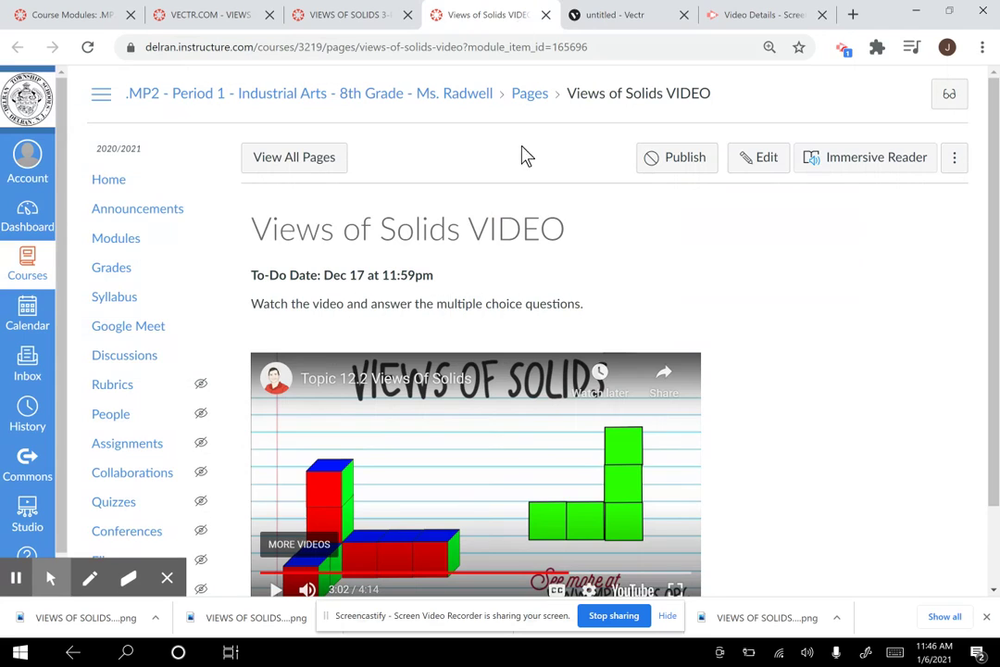
{"action": "scroll", "coordinate": [535, 469], "scroll_direction": "down", "scroll_amount": 1}
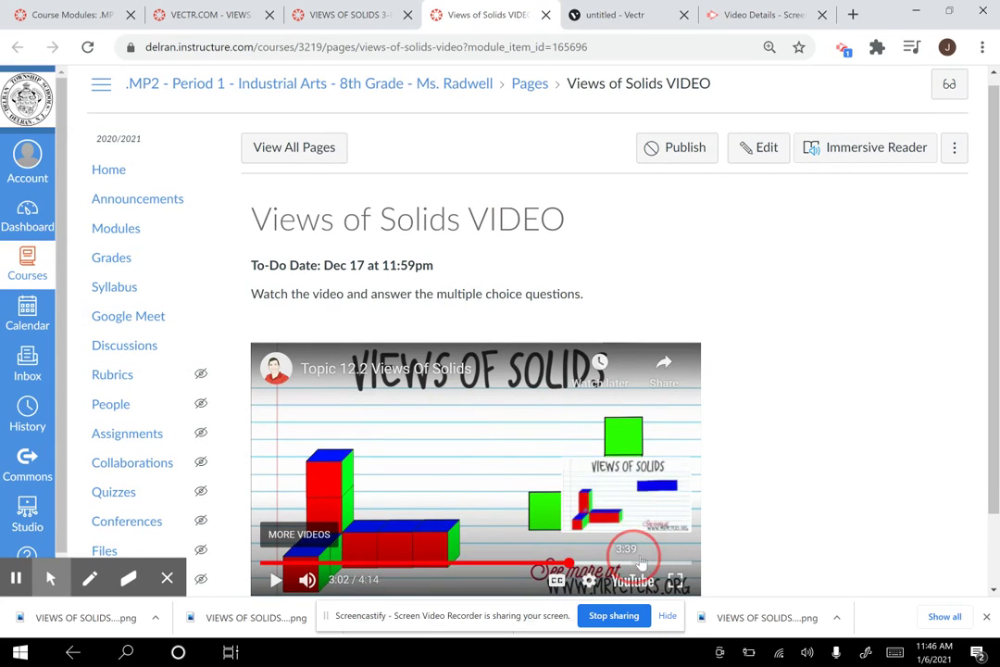
{"action": "left_click", "coordinate": [674, 578]}
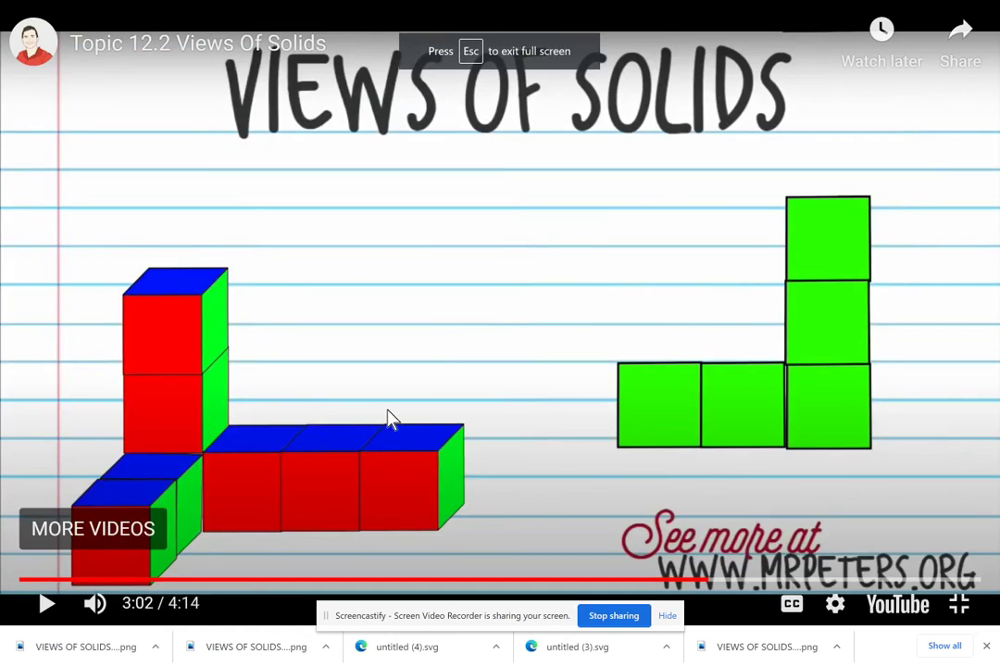
{"action": "left_click", "coordinate": [48, 604]}
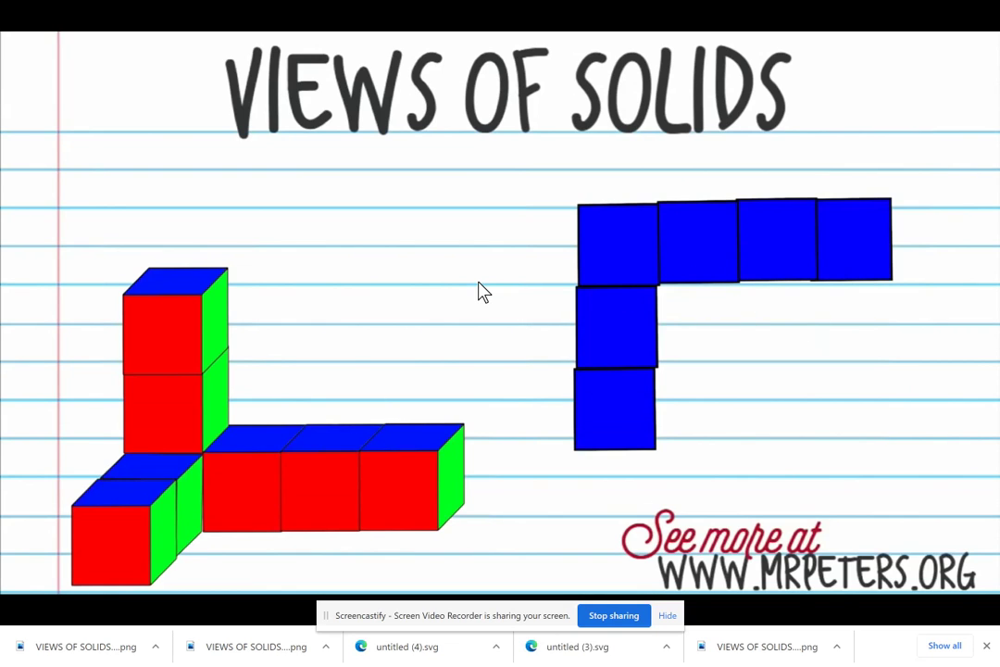
{"action": "left_click", "coordinate": [479, 285]}
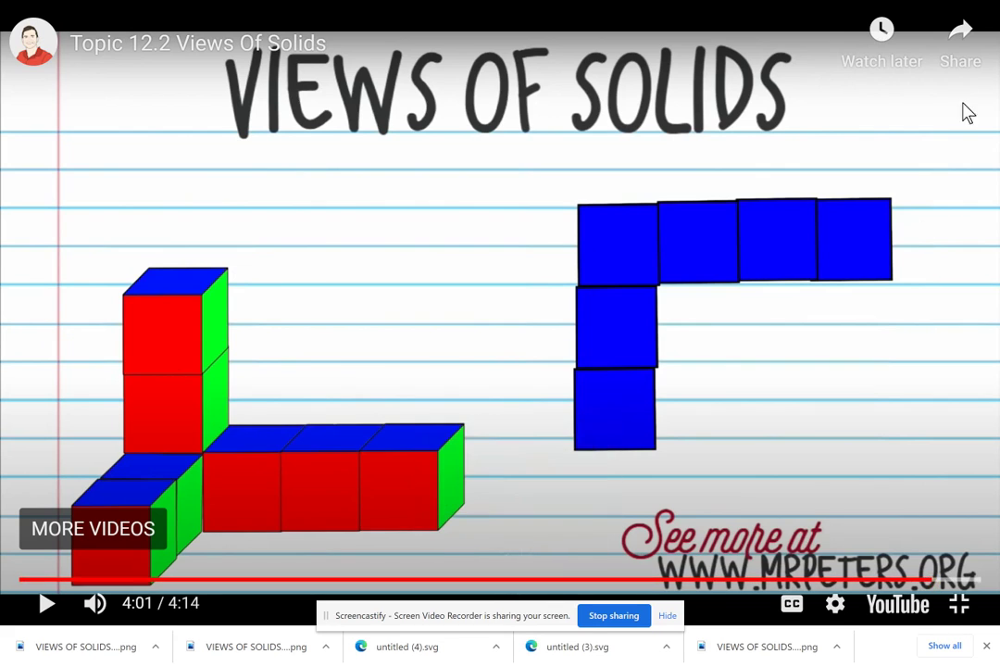
{"action": "left_click", "coordinate": [959, 603]}
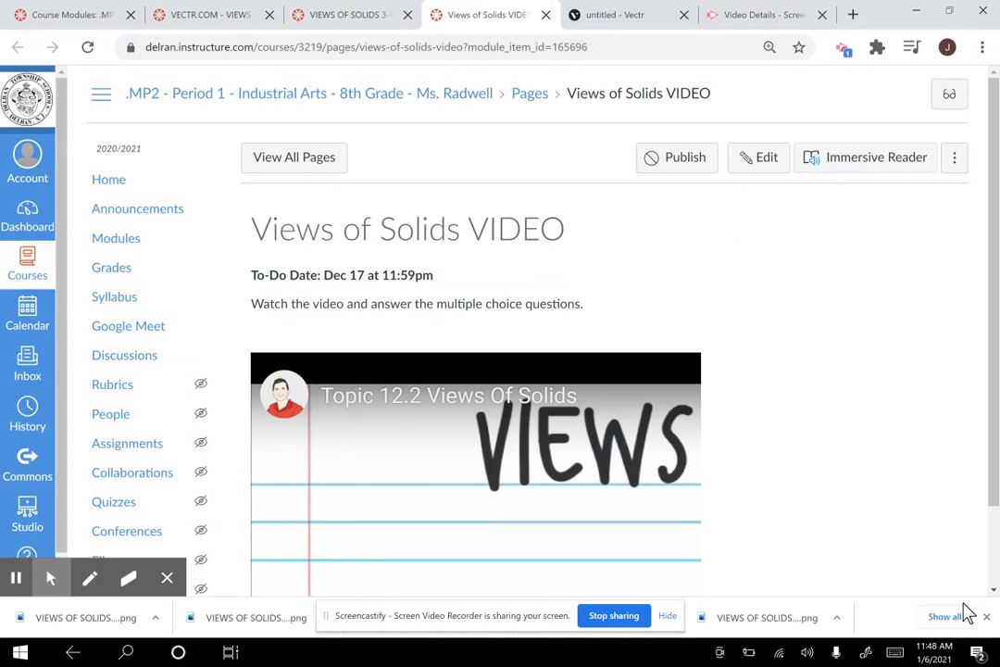
{"action": "left_click", "coordinate": [754, 14]}
{"action": "left_click", "coordinate": [625, 16]}
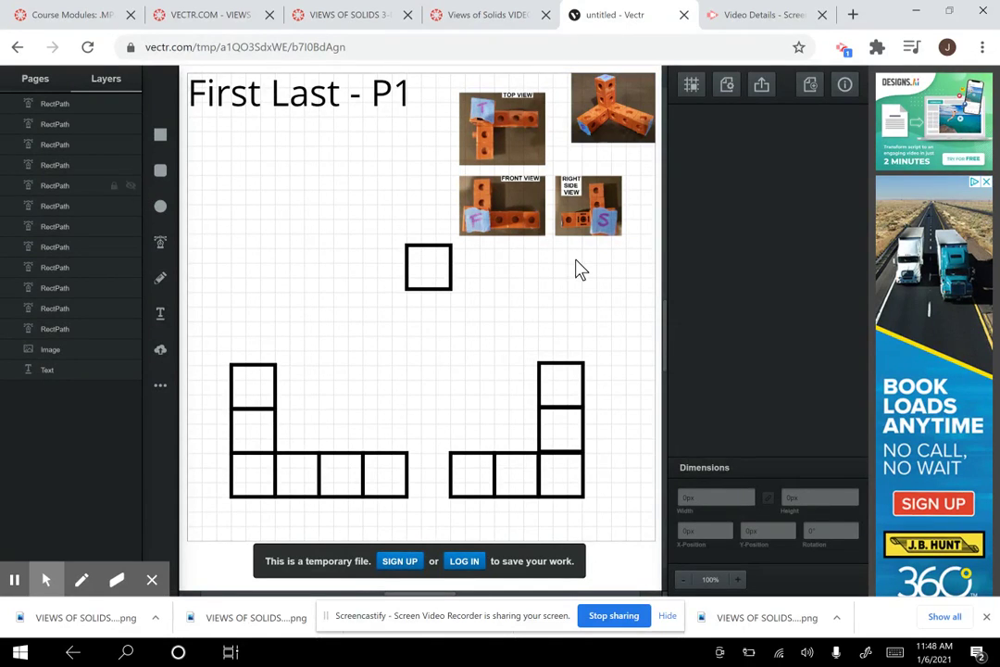
Duplicate the spare square below the reference image six times.
{"action": "left_click", "coordinate": [428, 288]}
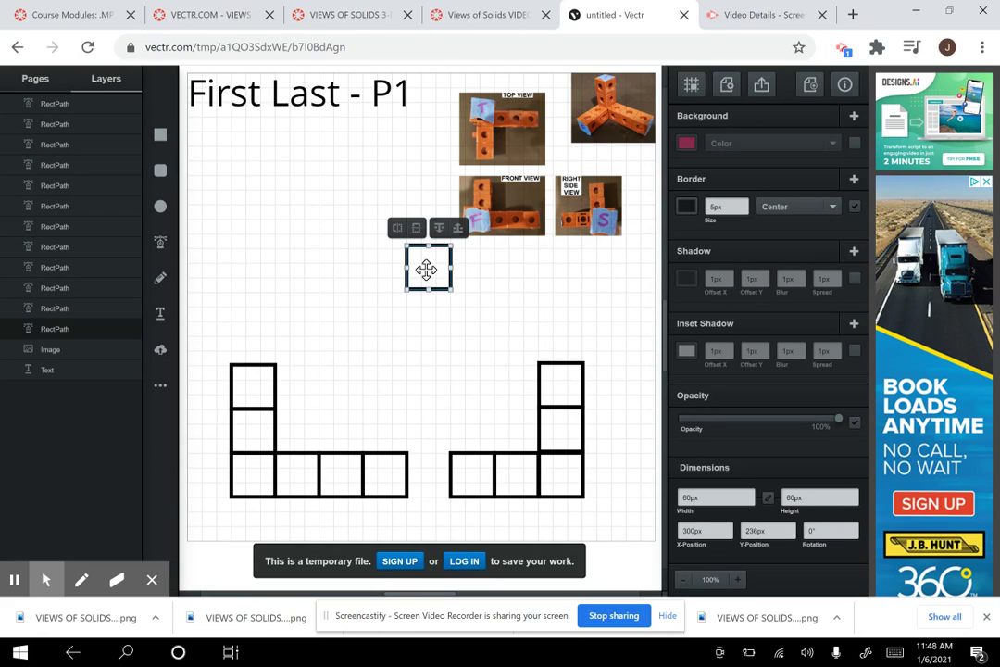
{"action": "key", "text": "ctrl+d"}
{"action": "key", "text": "ctrl+d"}
{"action": "key", "text": "ctrl+d"}
{"action": "key", "text": "ctrl+d"}
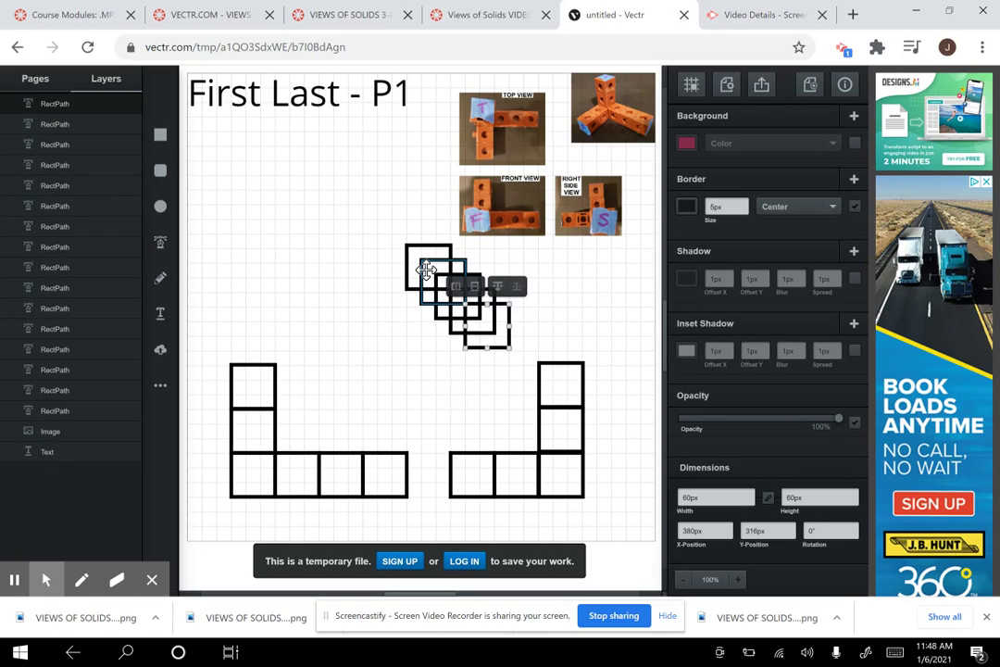
{"action": "key", "text": "ctrl+d"}
{"action": "key", "text": "ctrl+d"}
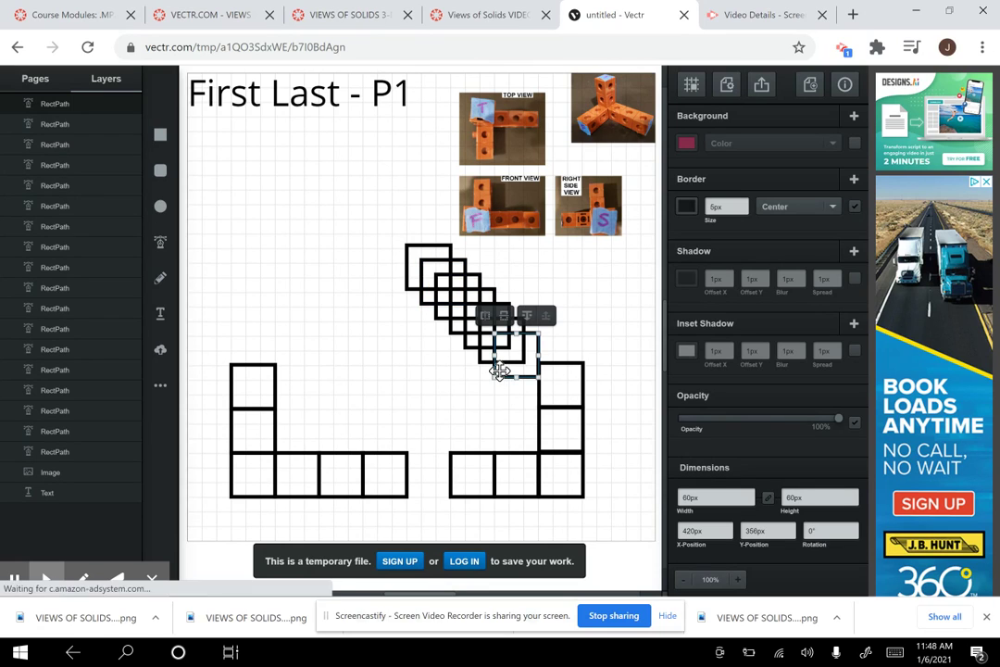
Arrange six squares loosely as the top view above the front view: a column of three, with three more extending right from its top.
{"action": "left_click_drag", "start_coordinate": [501, 372], "coordinate": [239, 360]}
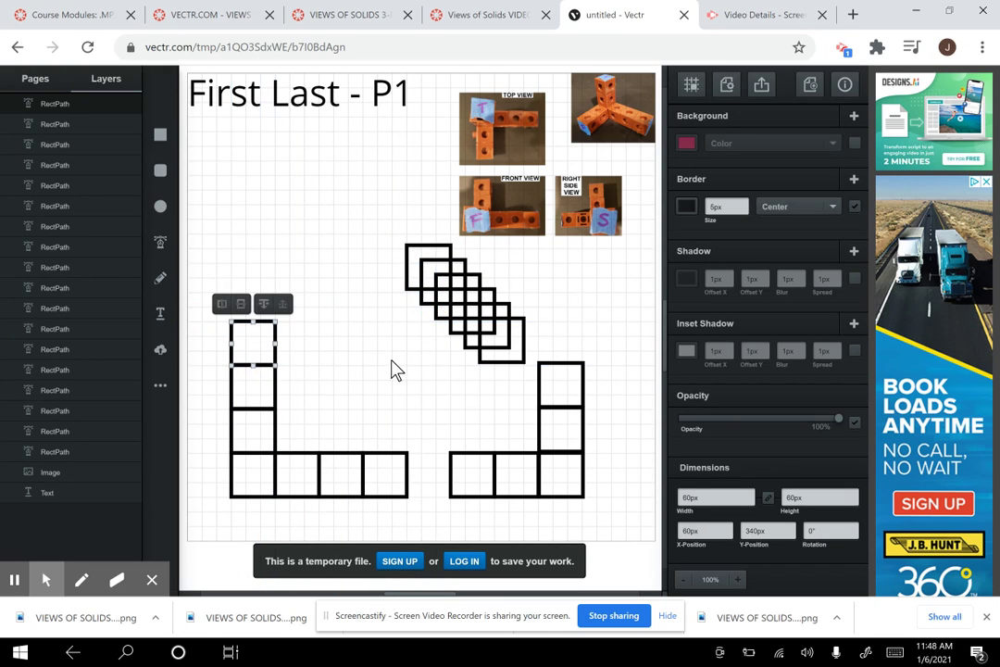
{"action": "left_click_drag", "start_coordinate": [501, 362], "coordinate": [364, 347]}
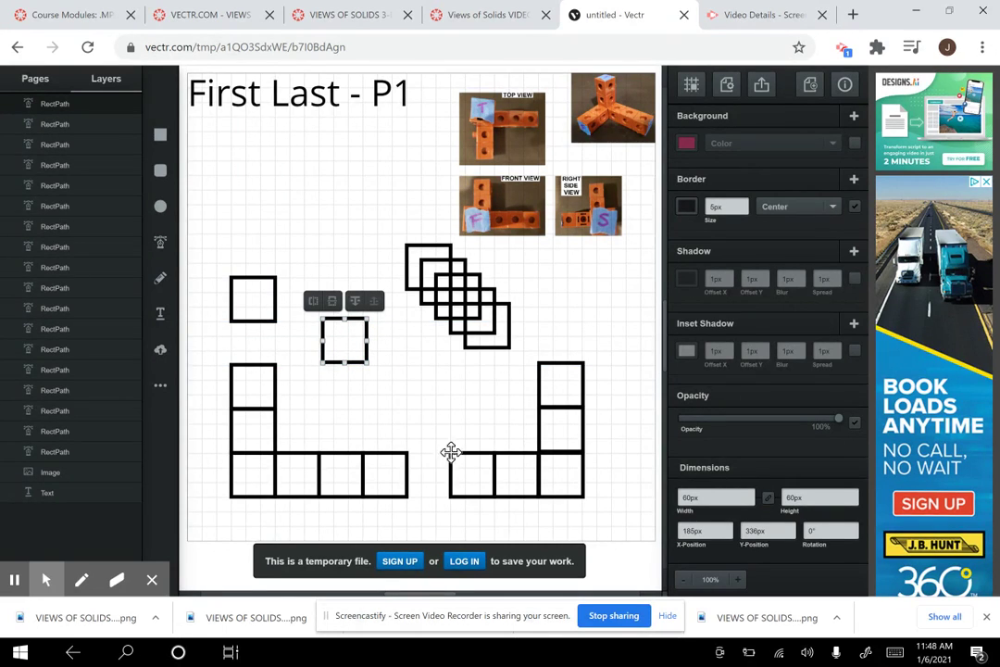
{"action": "left_click_drag", "start_coordinate": [327, 362], "coordinate": [234, 274]}
{"action": "left_click_drag", "start_coordinate": [402, 264], "coordinate": [230, 211]}
{"action": "left_click_drag", "start_coordinate": [421, 294], "coordinate": [281, 218]}
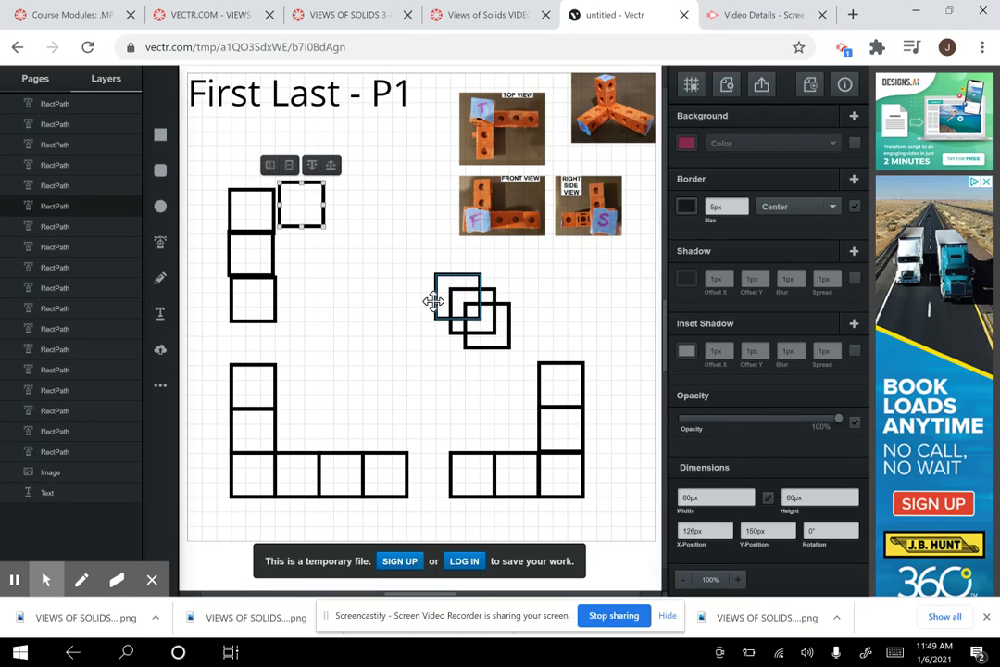
{"action": "left_click_drag", "start_coordinate": [433, 301], "coordinate": [320, 209]}
{"action": "left_click_drag", "start_coordinate": [487, 344], "coordinate": [396, 230]}
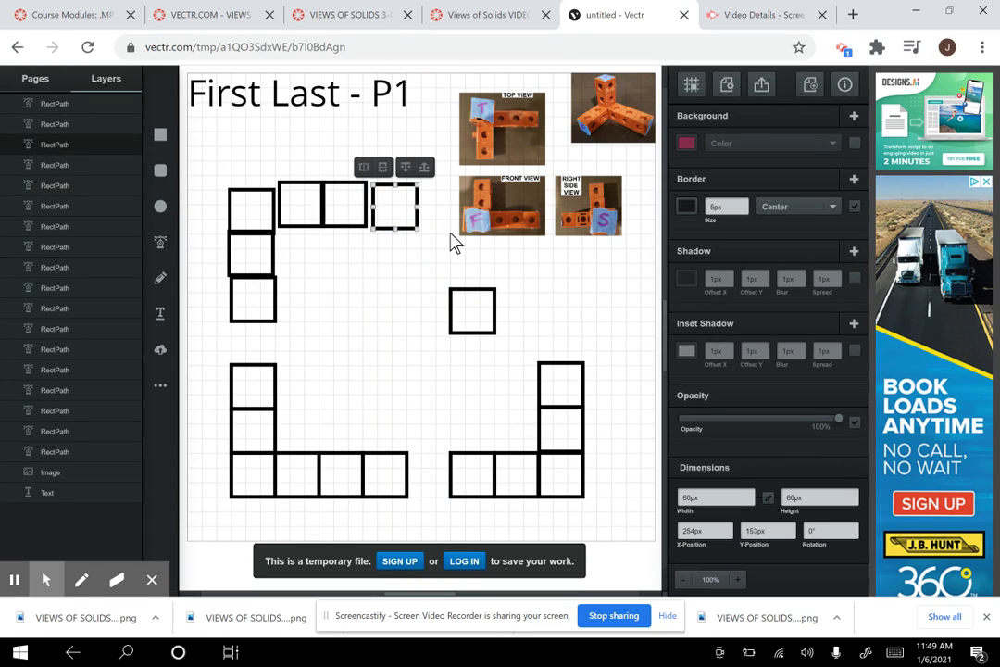
Align the top view's column at X 60px, with the middle square at Y 219px and the top square at Y 159px.
{"action": "left_click", "coordinate": [272, 250]}
{"action": "key", "text": "Escape"}
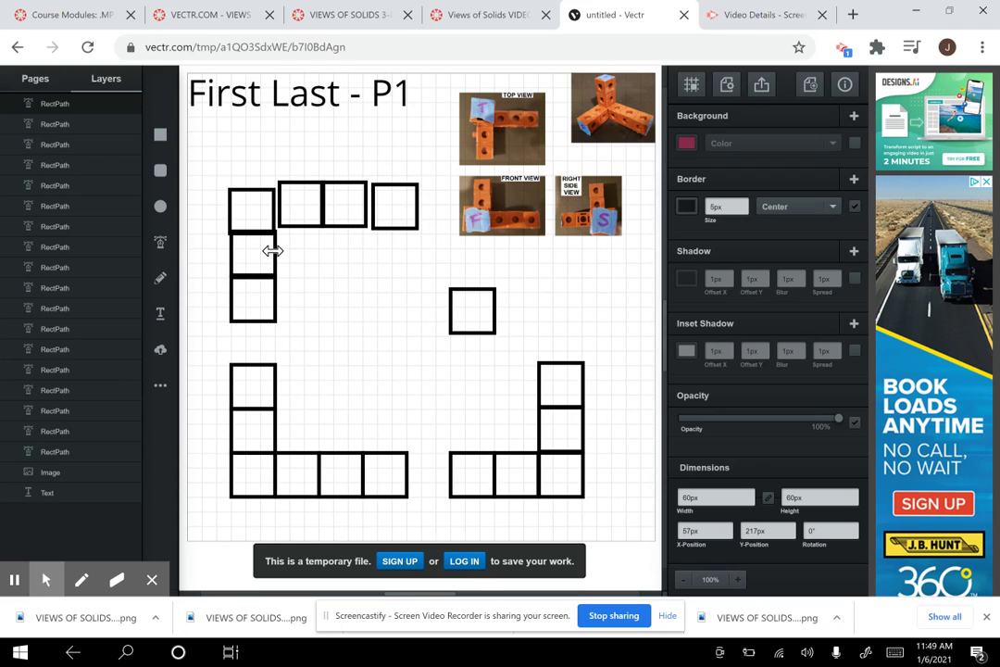
{"action": "left_click", "coordinate": [273, 250]}
{"action": "left_click", "coordinate": [256, 195]}
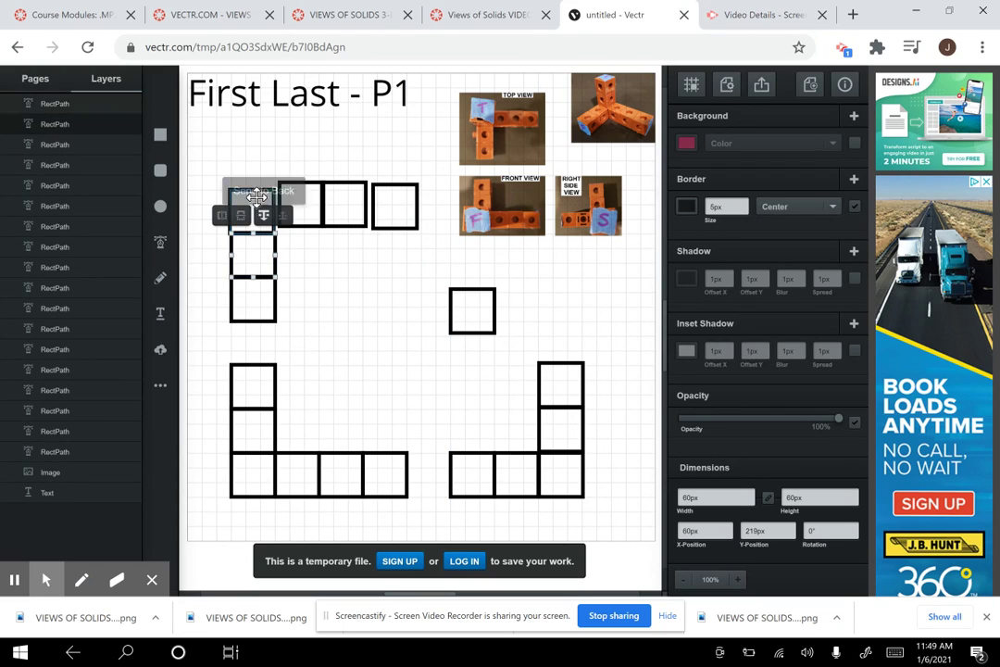
{"action": "key", "text": "Escape"}
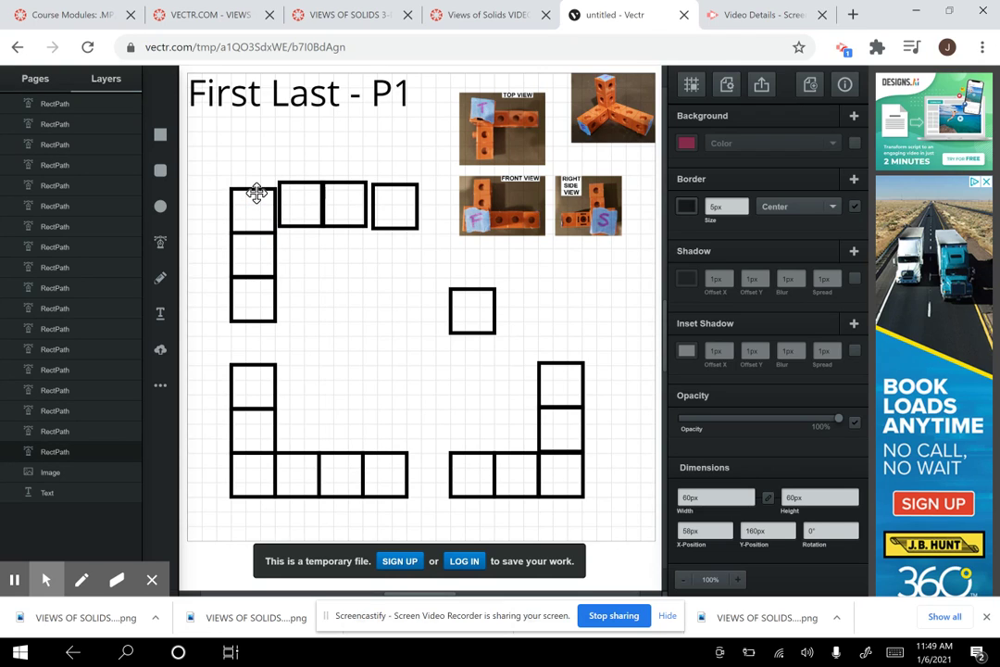
{"action": "left_click", "coordinate": [257, 192]}
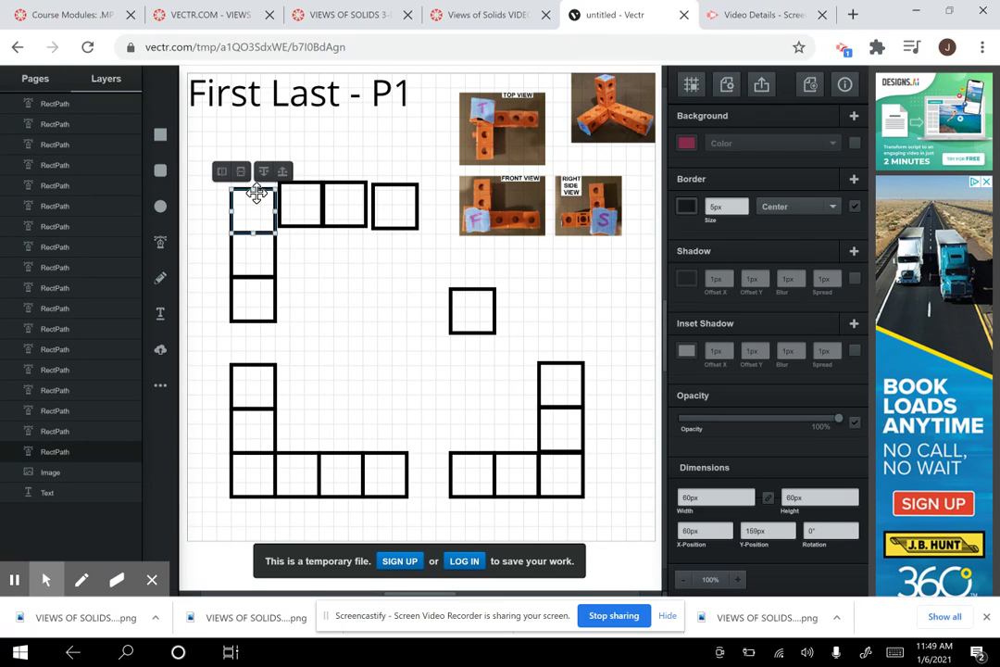
Nudge the second square of the top view's upper row flush against the corner square at X 122px, Y 159px.
{"action": "left_click", "coordinate": [317, 225]}
{"action": "key", "text": "Escape"}
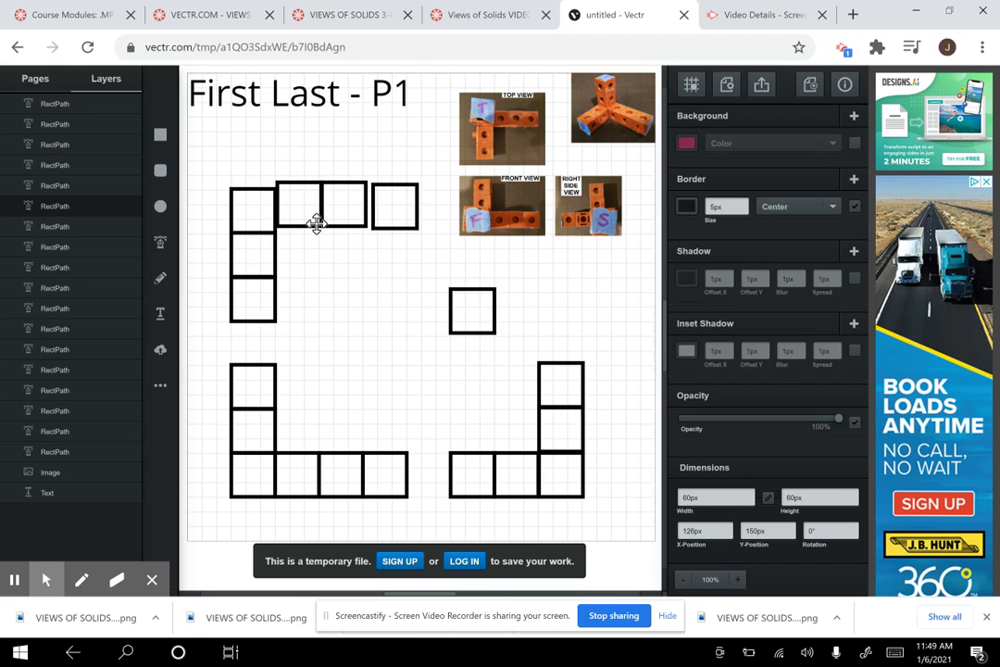
{"action": "key", "text": "Down"}
{"action": "key", "text": "Down"}
{"action": "key", "text": "Down"}
{"action": "key", "text": "Left"}
{"action": "key", "text": "Left"}
{"action": "key", "text": "Left"}
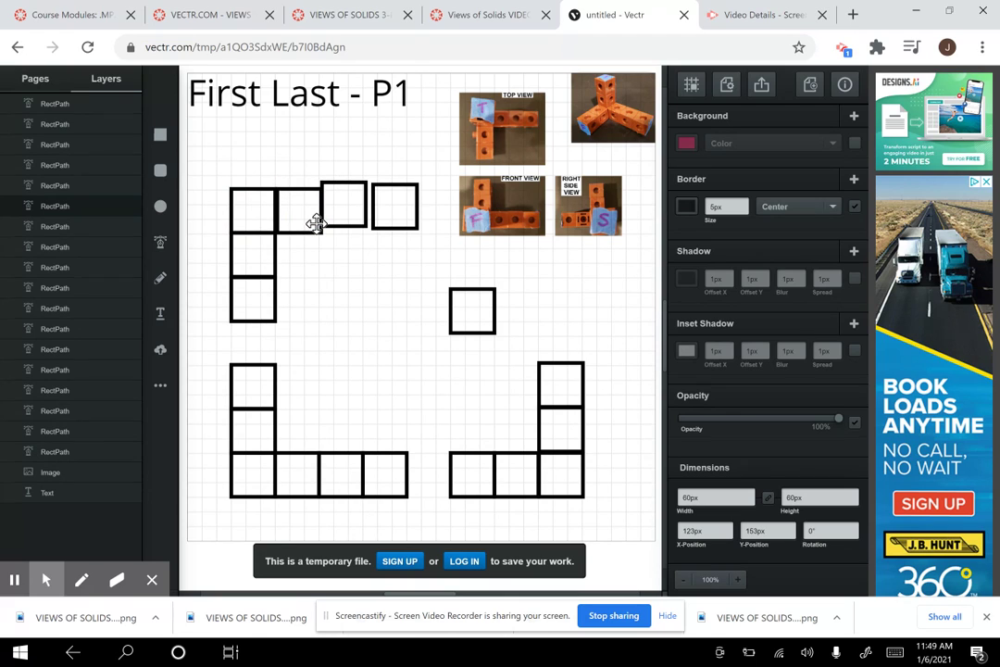
{"action": "left_click", "coordinate": [316, 225]}
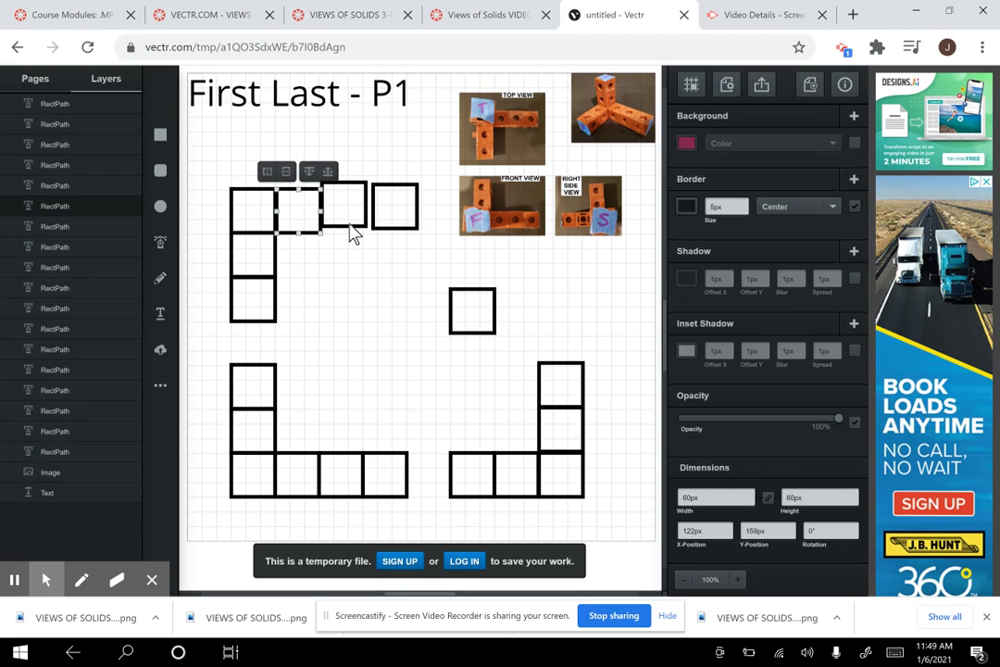
Fit the last two squares flush into the top view's upper row, the third at X 181px, Y 159px, and deselect.
{"action": "left_click", "coordinate": [348, 213]}
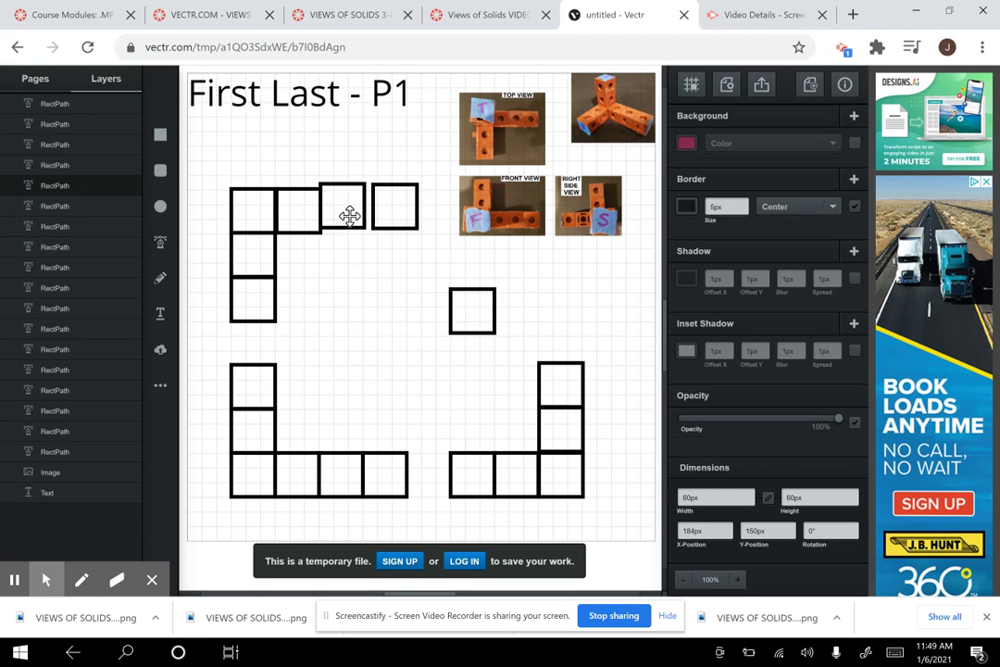
{"action": "key", "text": "Down"}
{"action": "key", "text": "Down"}
{"action": "key", "text": "Down"}
{"action": "key", "text": "Down"}
{"action": "key", "text": "Down"}
{"action": "key", "text": "Down"}
{"action": "key", "text": "Down"}
{"action": "key", "text": "Left"}
{"action": "key", "text": "Left"}
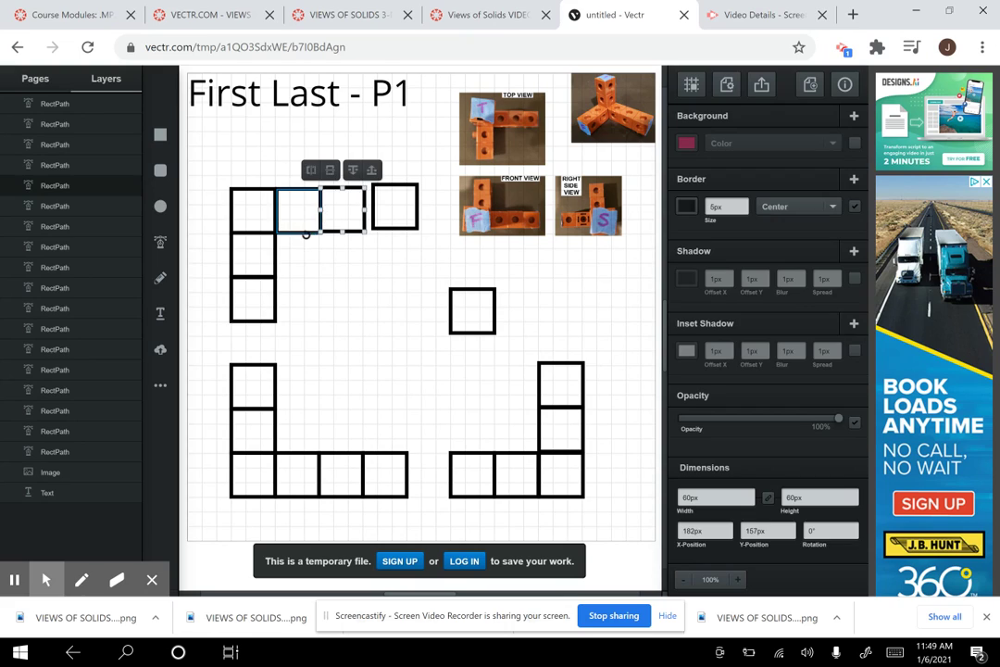
{"action": "key", "text": "Escape"}
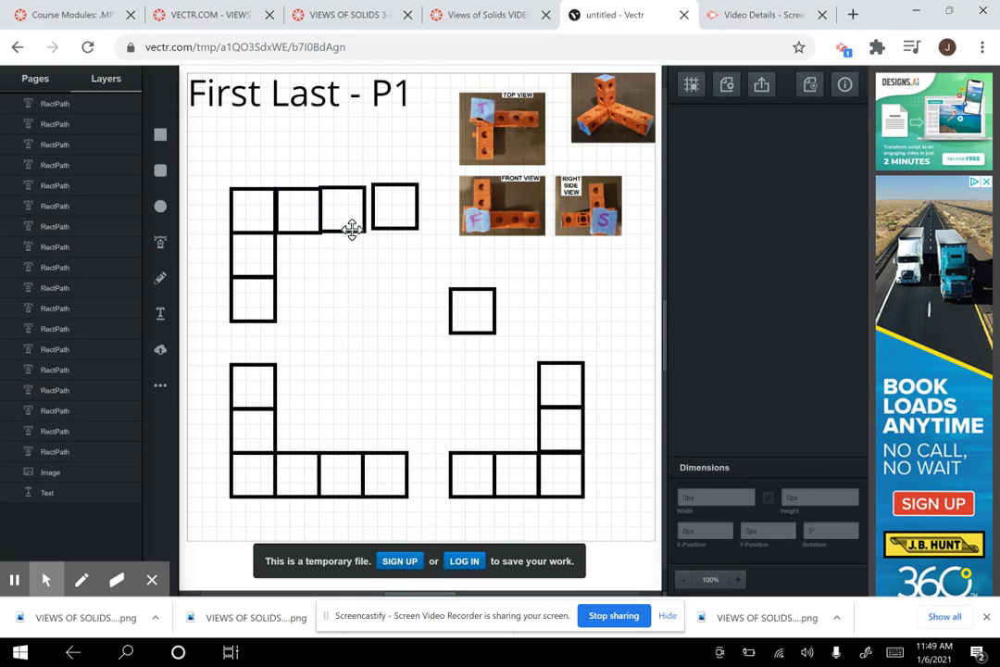
{"action": "left_click", "coordinate": [348, 228]}
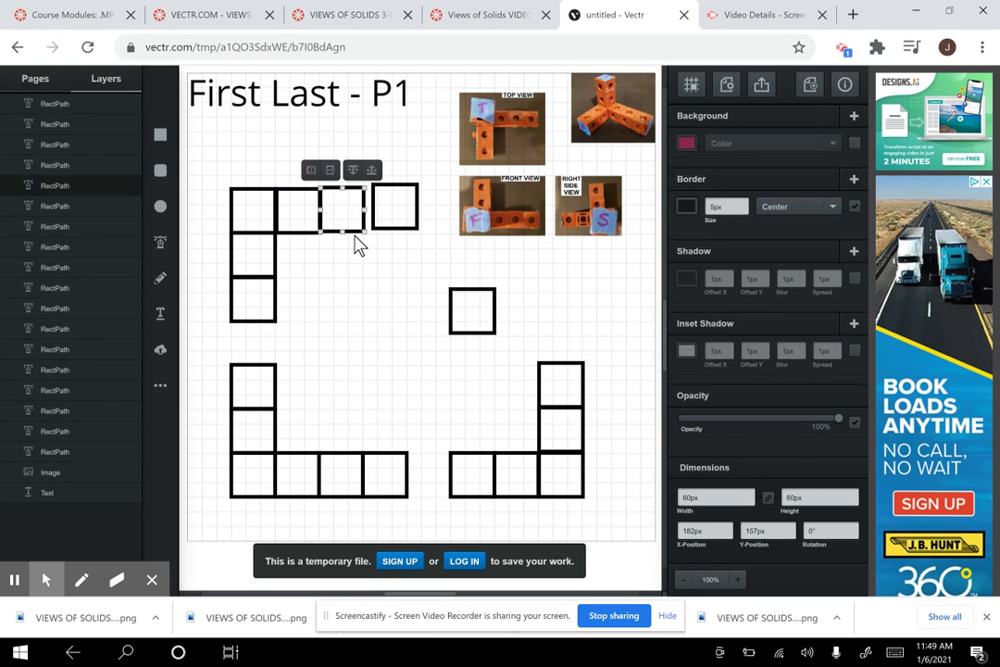
{"action": "key", "text": "Left"}
{"action": "key", "text": "Down"}
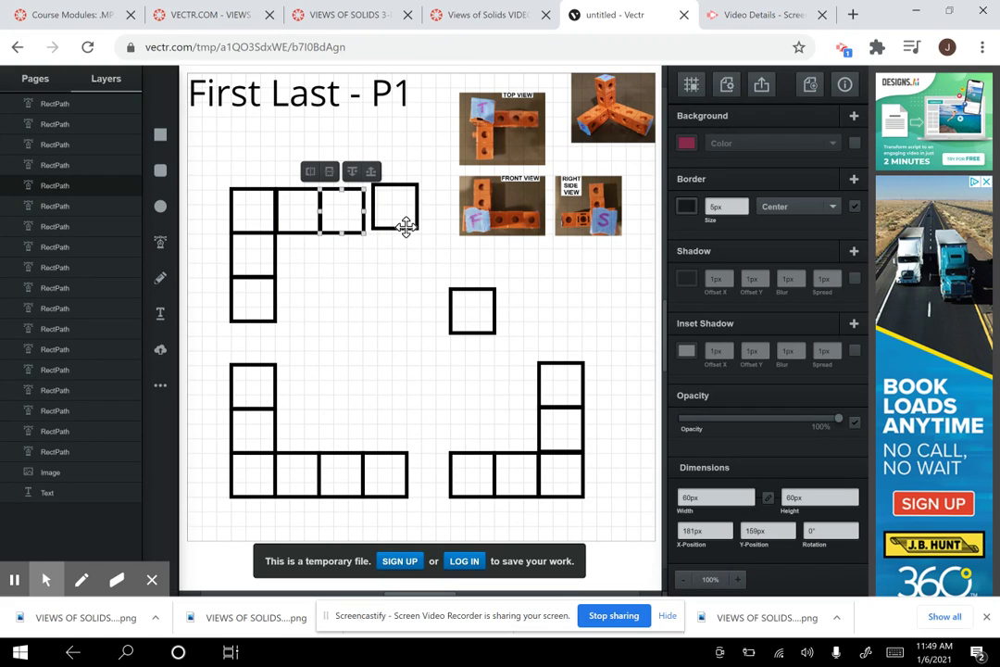
{"action": "left_click_drag", "start_coordinate": [404, 225], "coordinate": [264, 263]}
{"action": "left_click", "coordinate": [414, 360]}
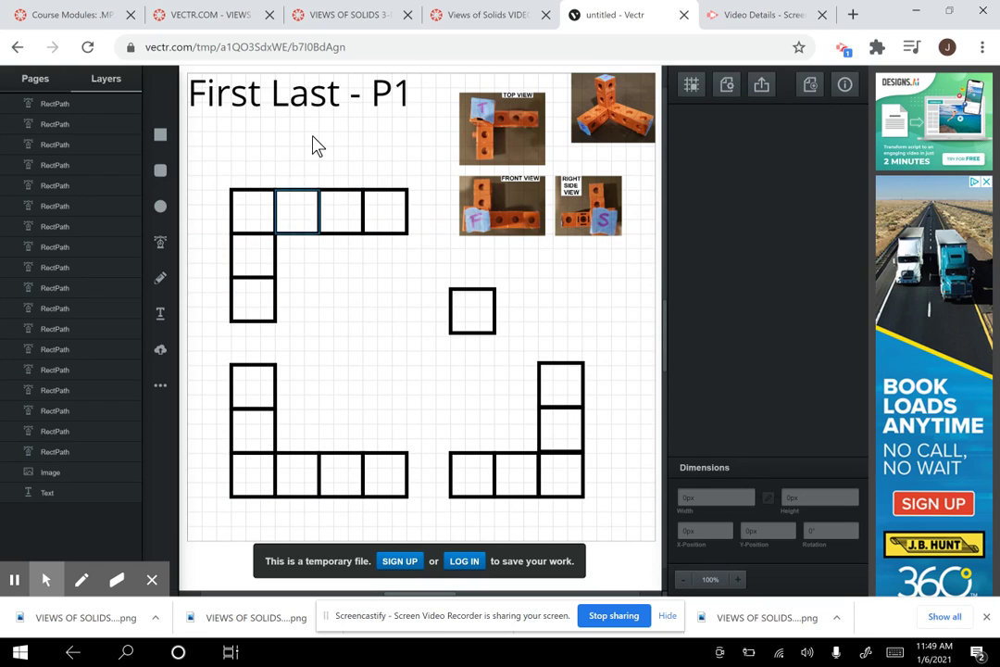
Duplicate the heading text, place the copy just above the top view, and change its wording to TOP.
{"action": "left_click", "coordinate": [297, 100]}
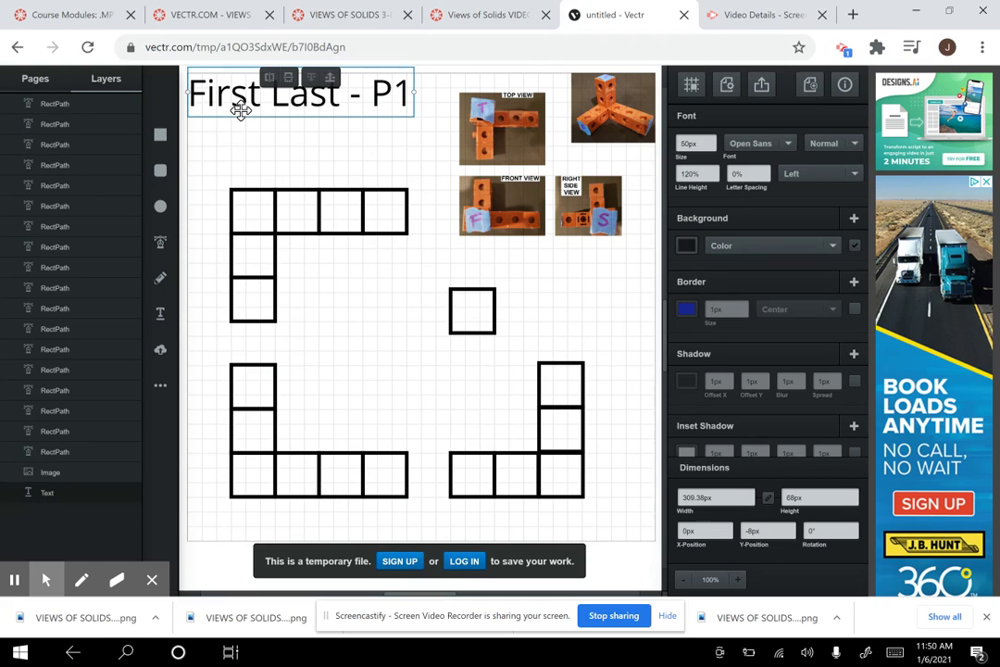
{"action": "key", "text": "ctrl+d"}
{"action": "left_click_drag", "start_coordinate": [293, 109], "coordinate": [324, 167]}
{"action": "double_click", "coordinate": [287, 167]}
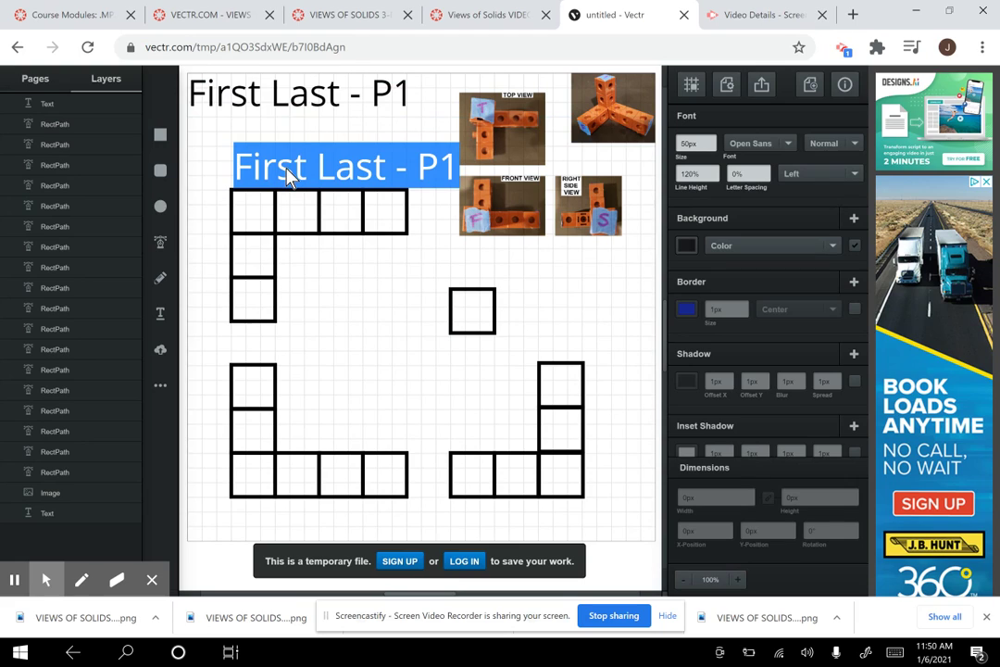
{"action": "type", "text": "TO"}
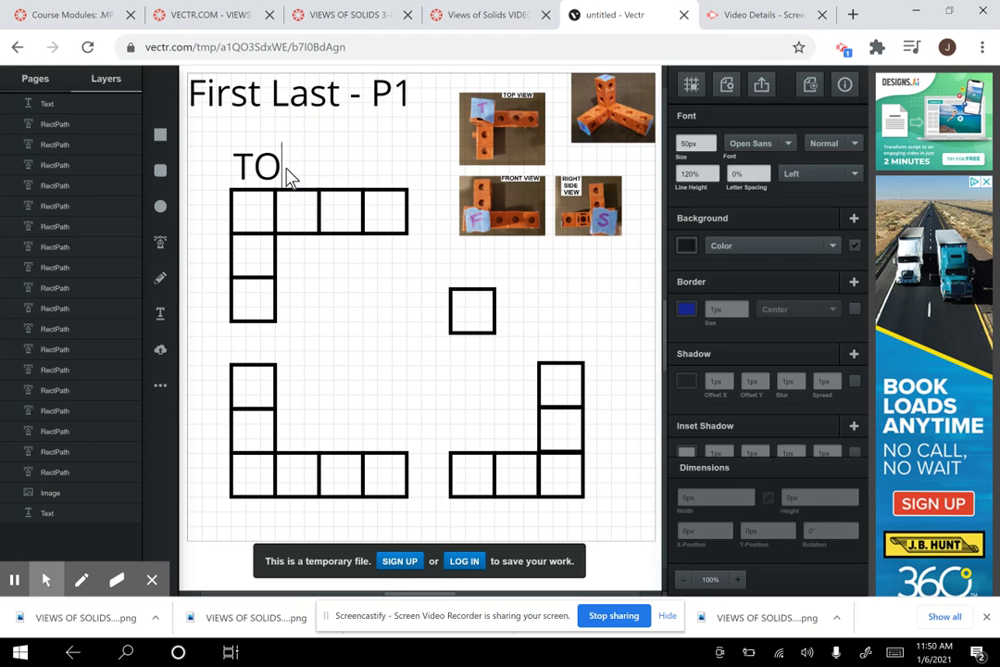
{"action": "type", "text": "P"}
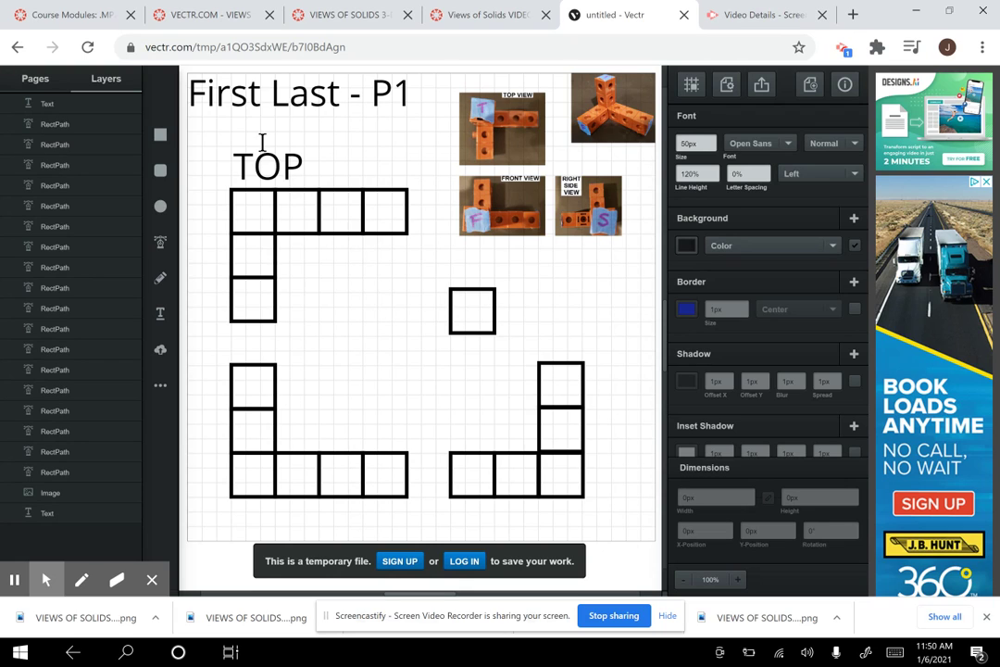
{"action": "left_click", "coordinate": [378, 306]}
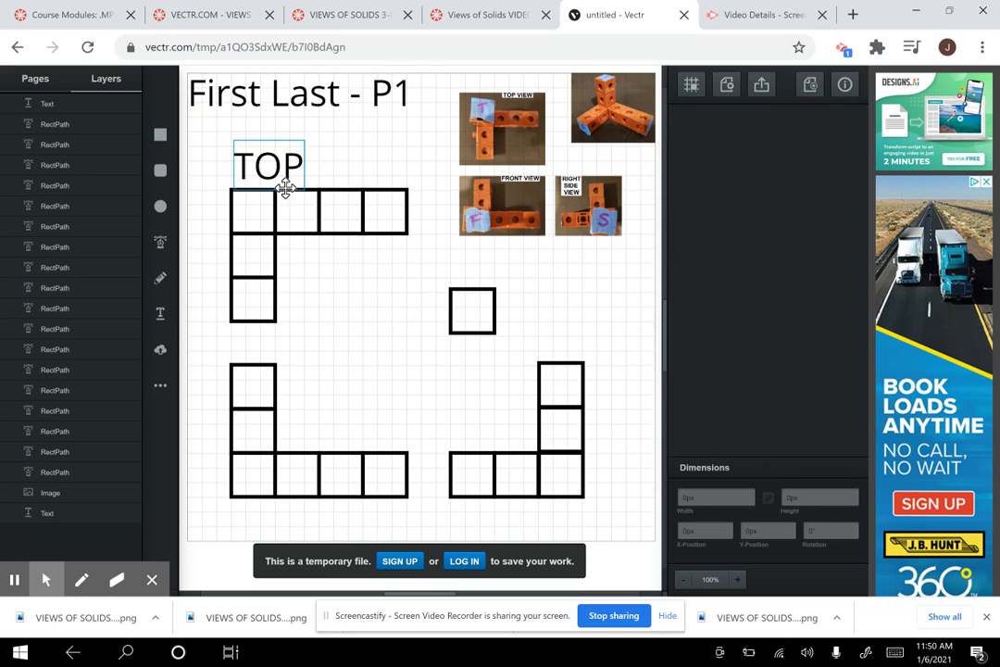
Duplicate the TOP label, place the copy beneath the front view, and change its wording to FRONT.
{"action": "left_click", "coordinate": [267, 161]}
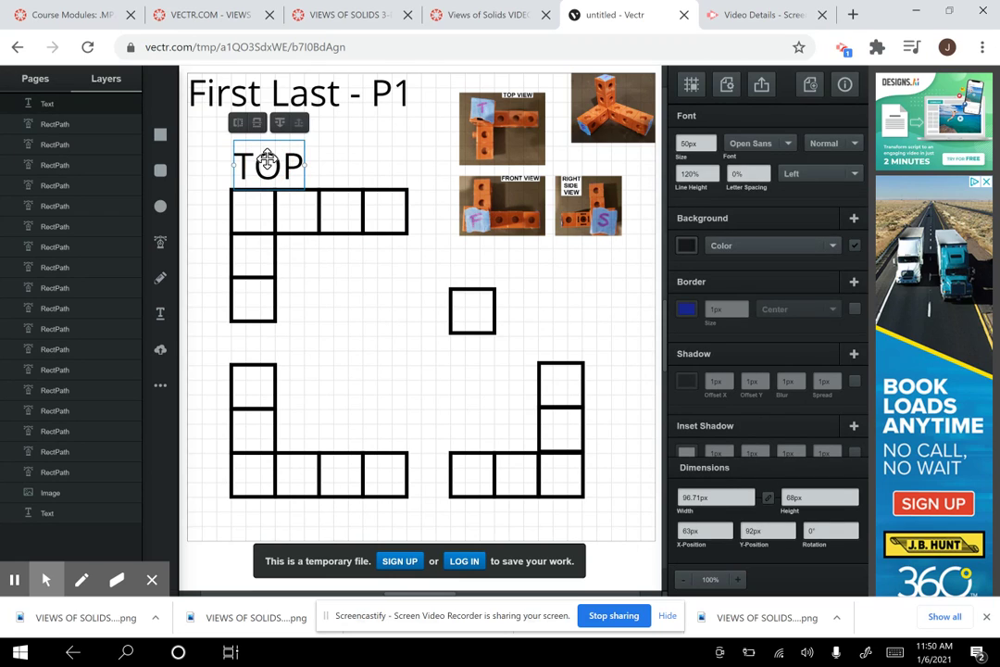
{"action": "key", "text": "ctrl+d"}
{"action": "left_click_drag", "start_coordinate": [282, 184], "coordinate": [261, 520]}
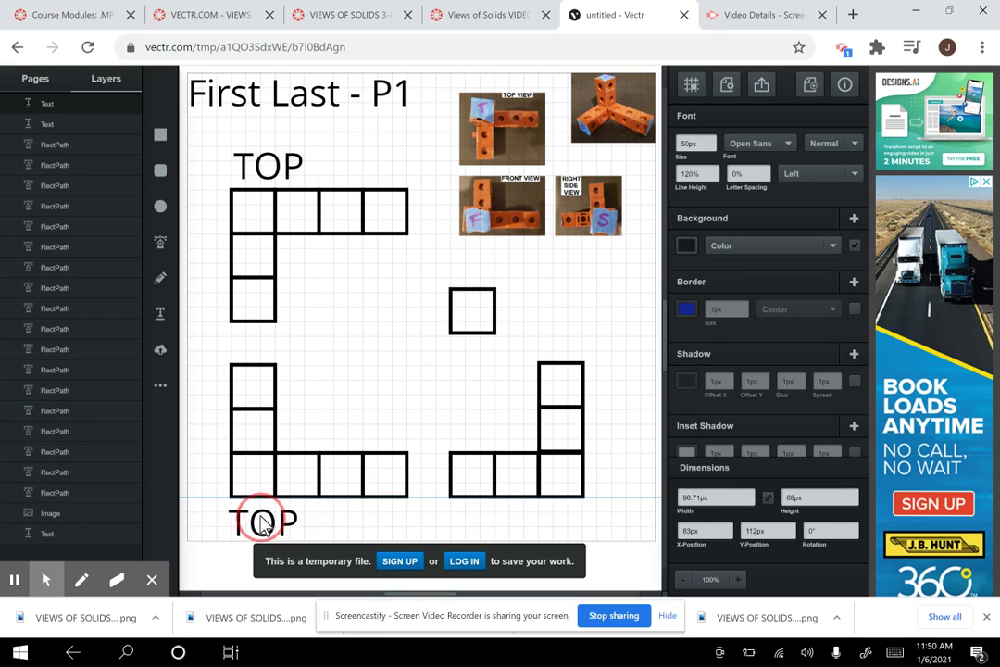
{"action": "double_click", "coordinate": [261, 516]}
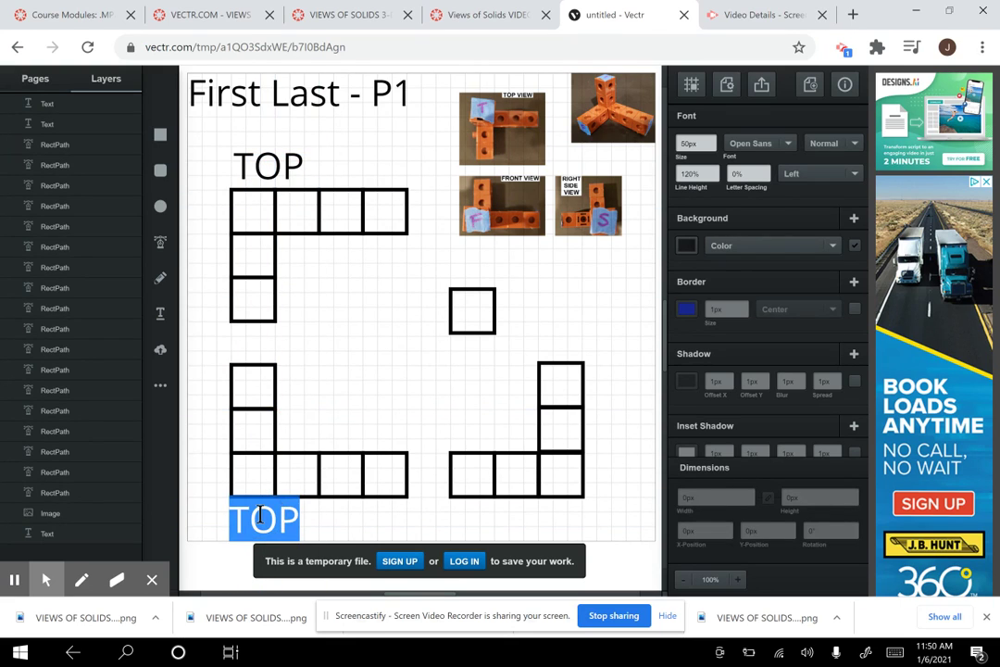
{"action": "type", "text": "FRONT"}
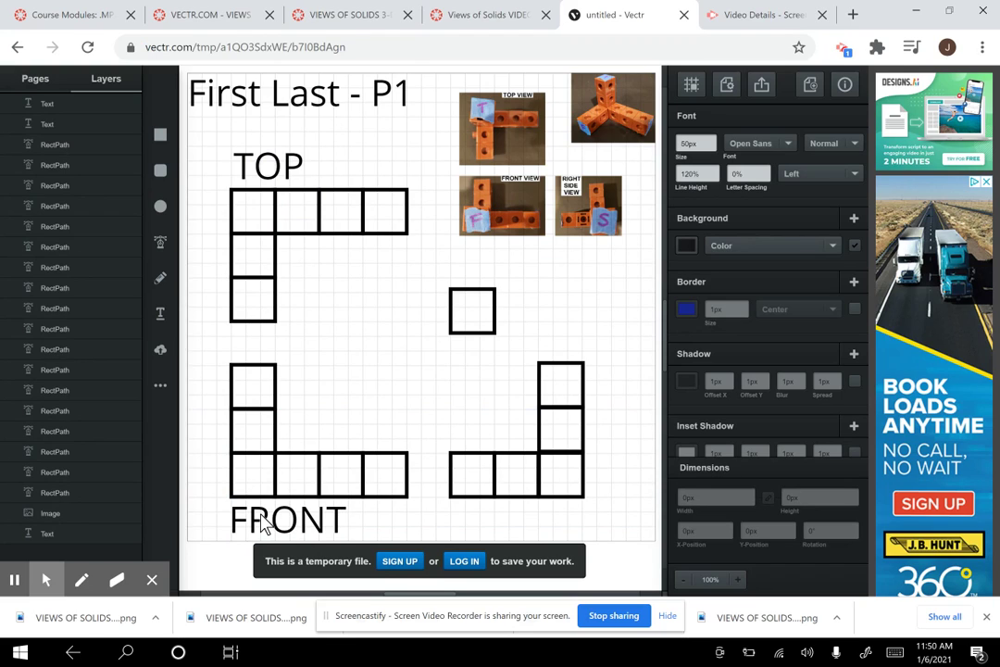
{"action": "left_click", "coordinate": [424, 524]}
Duplicate the FRONT label, place the copy beneath the right side view, and open its text for editing.
{"action": "left_click", "coordinate": [284, 520]}
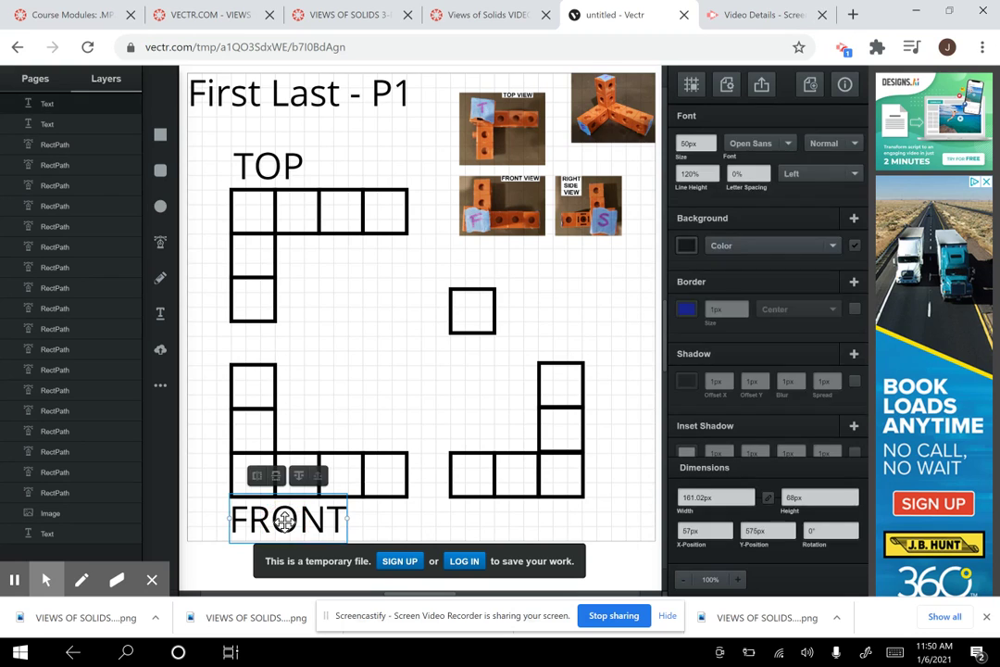
{"action": "key", "text": "ctrl+d"}
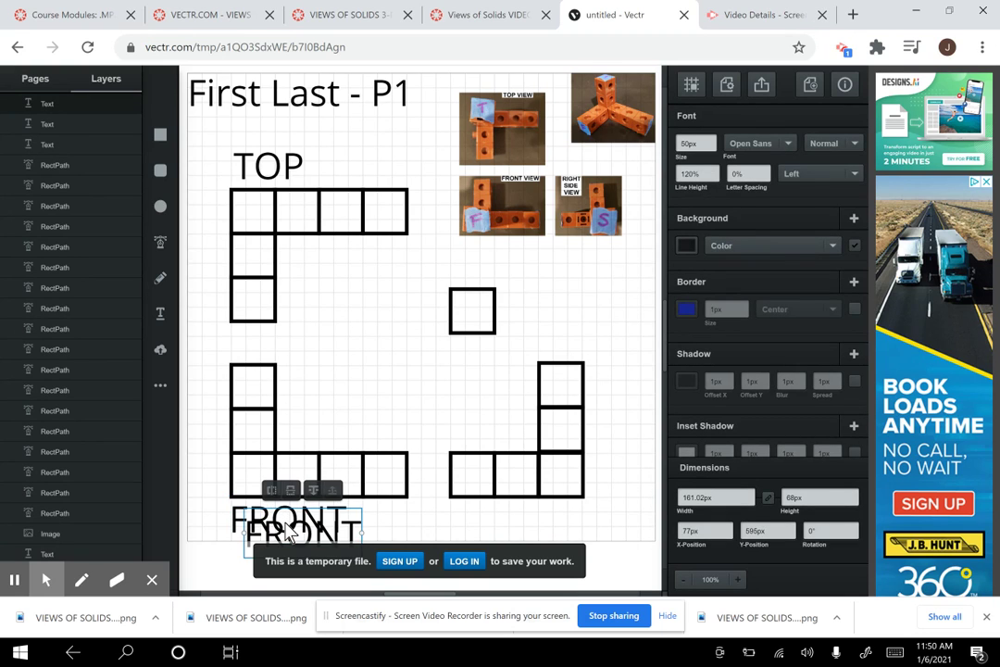
{"action": "left_click_drag", "start_coordinate": [285, 528], "coordinate": [494, 519]}
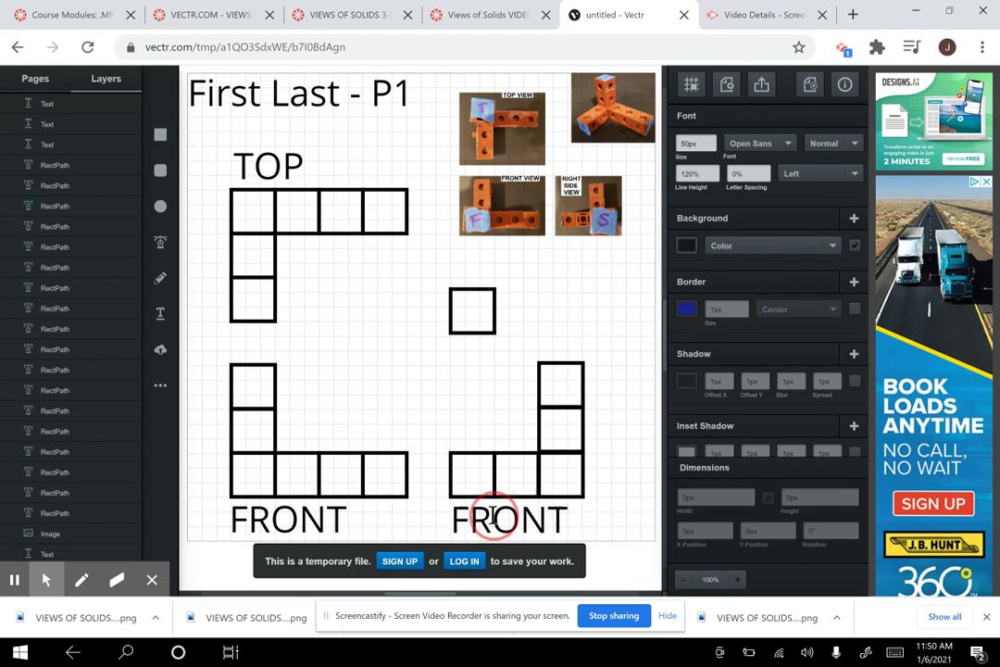
{"action": "double_click", "coordinate": [494, 516]}
Try RIGHT SIDE as the wording of the label beneath the right side view, and clear the text again.
{"action": "type", "text": "SIDE"}
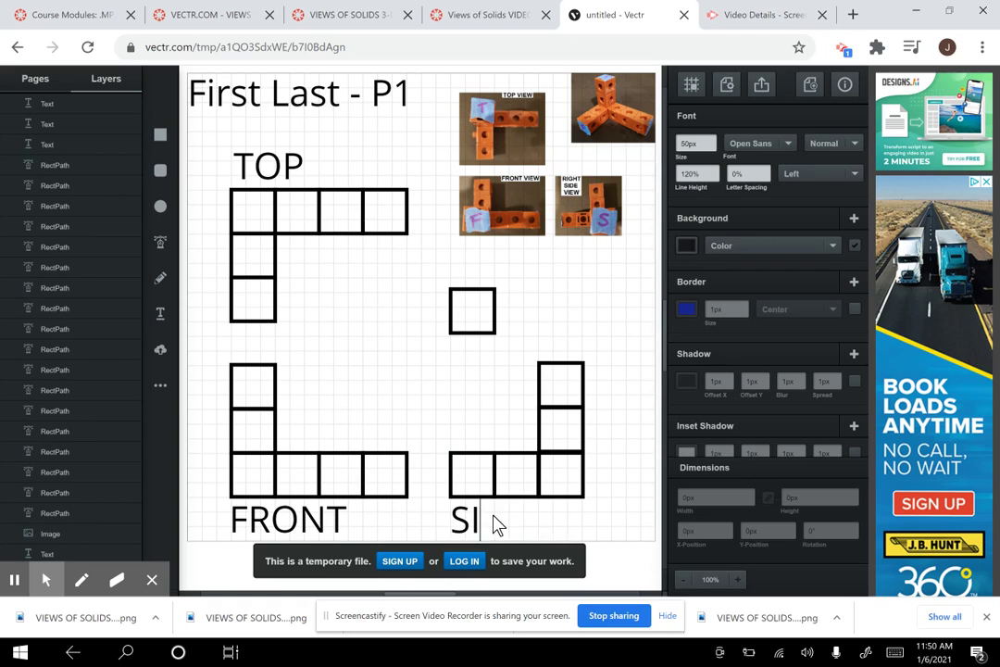
{"action": "key", "text": "BackSpace"}
{"action": "key", "text": "BackSpace"}
{"action": "key", "text": "BackSpace"}
{"action": "key", "text": "BackSpace"}
{"action": "type", "text": "RIGHT SIDE"}
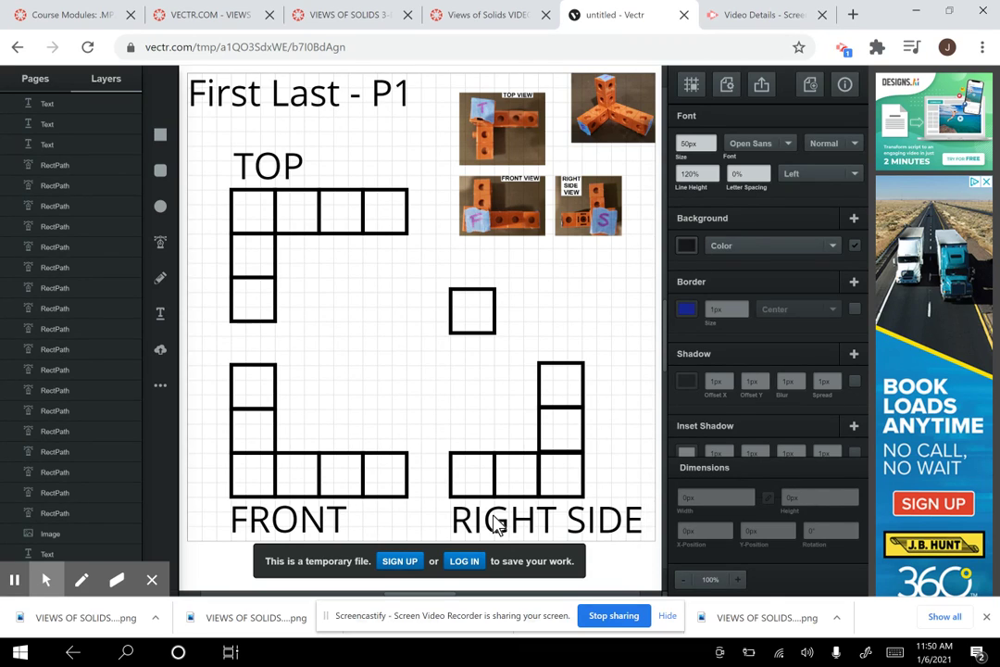
{"action": "key", "text": "BackSpace"}
{"action": "key", "text": "BackSpace"}
{"action": "key", "text": "BackSpace"}
{"action": "key", "text": "BackSpace"}
{"action": "key", "text": "BackSpace"}
{"action": "key", "text": "BackSpace"}
{"action": "key", "text": "BackSpace"}
{"action": "key", "text": "BackSpace"}
{"action": "key", "text": "BackSpace"}
{"action": "key", "text": "BackSpace"}
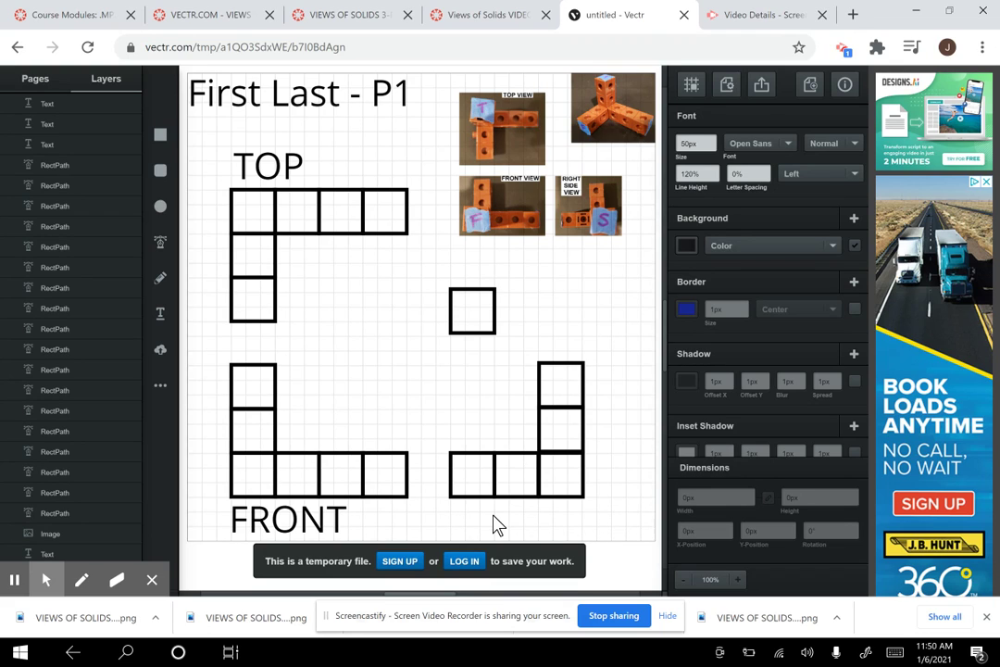
Set the label beneath the right side view to SIDE and deselect it.
{"action": "type", "text": "SIDE"}
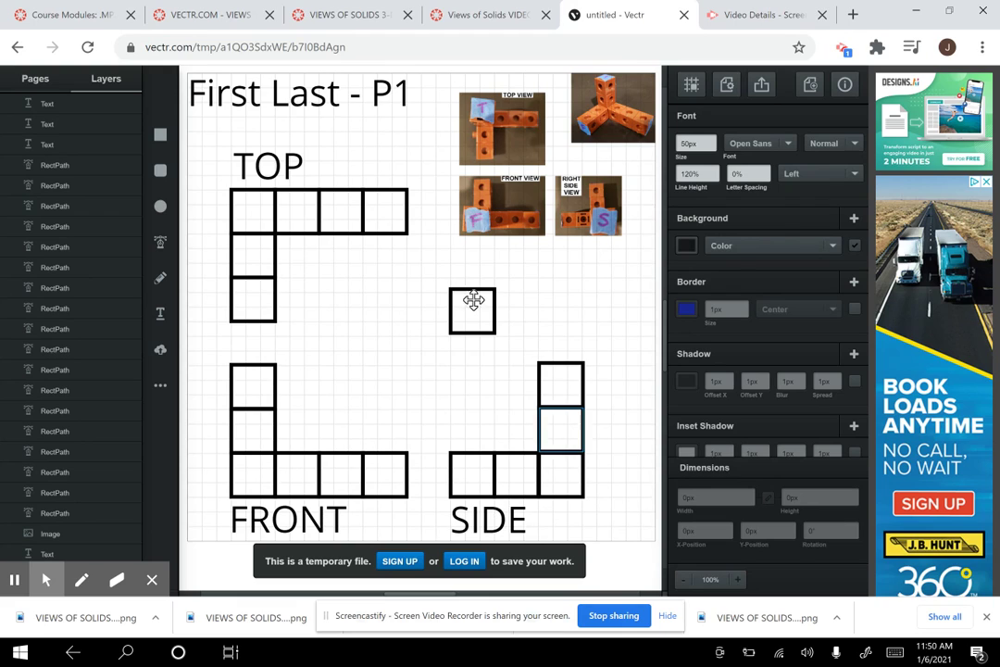
{"action": "left_click", "coordinate": [363, 287]}
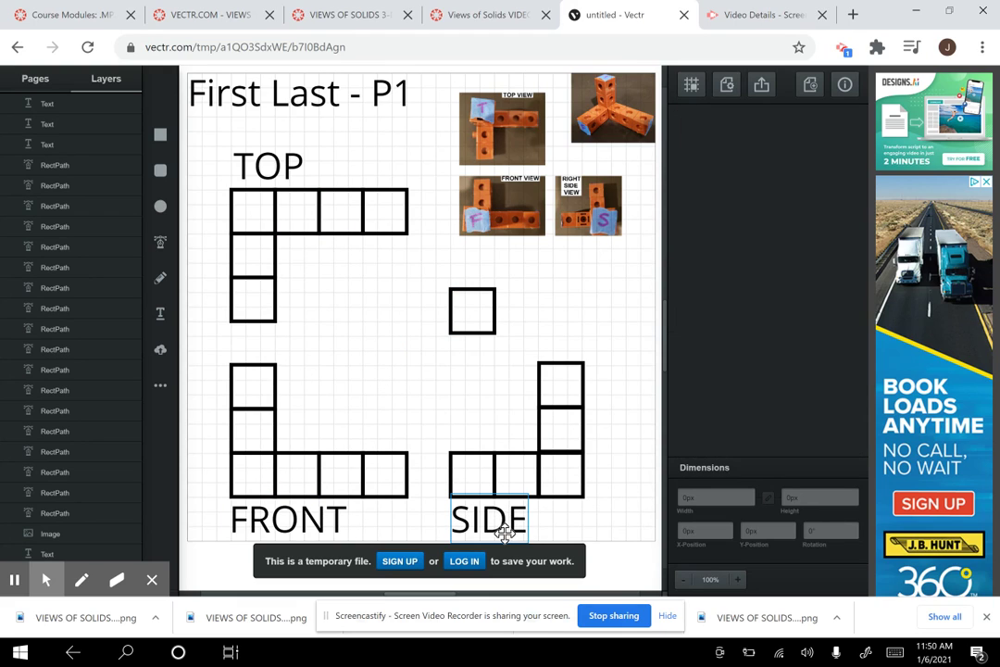